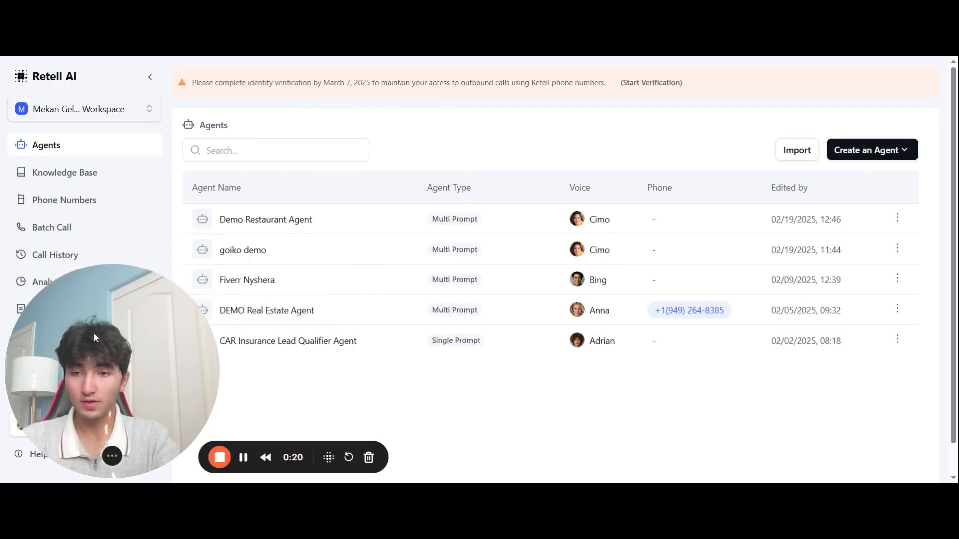
# Step: Bring up the Agents page listing the workspace's five existing agents
pyautogui.moveTo(93, 333); pyautogui.dragTo(168, 334)
pyautogui.click(55, 283)
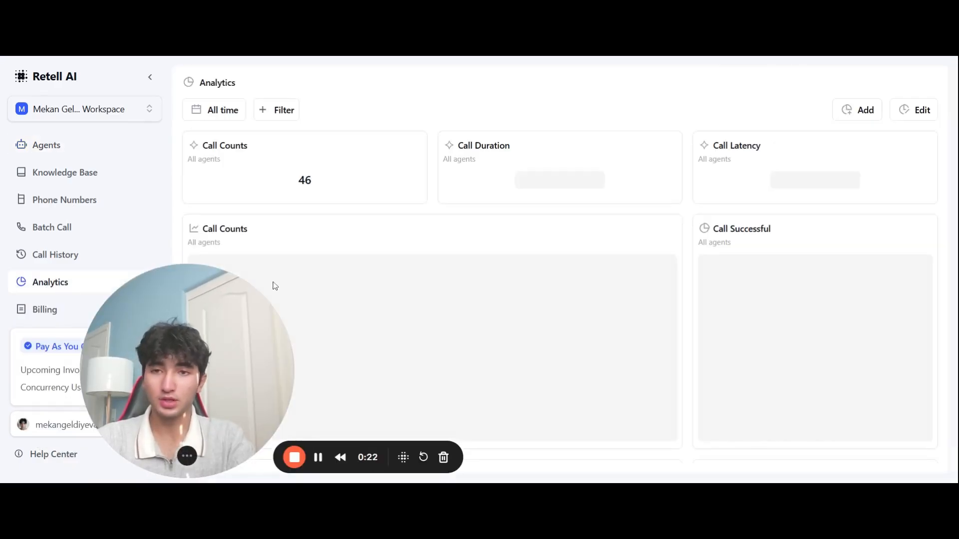
pyautogui.scroll(-5, 339, 205)
pyautogui.scroll(-5, 339, 205)
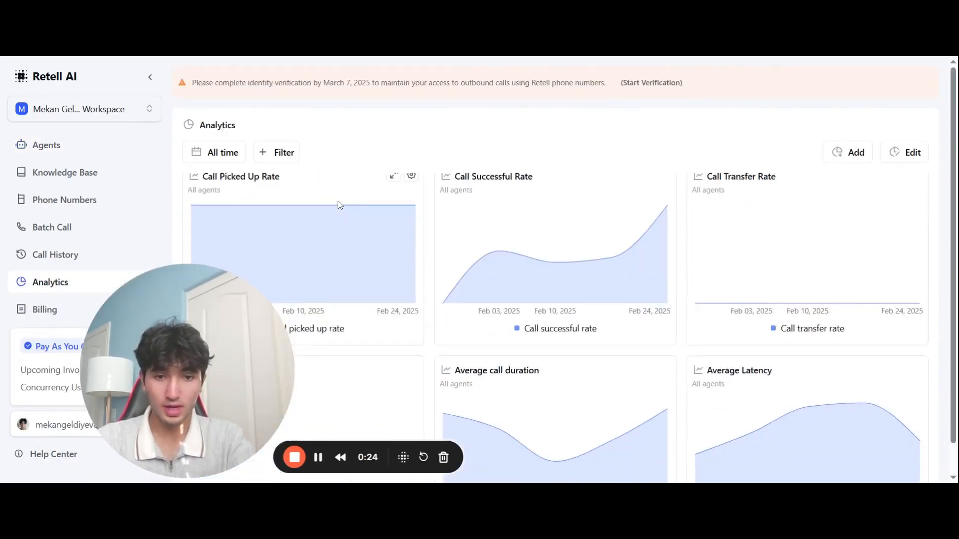
pyautogui.scroll(5, 299, 250)
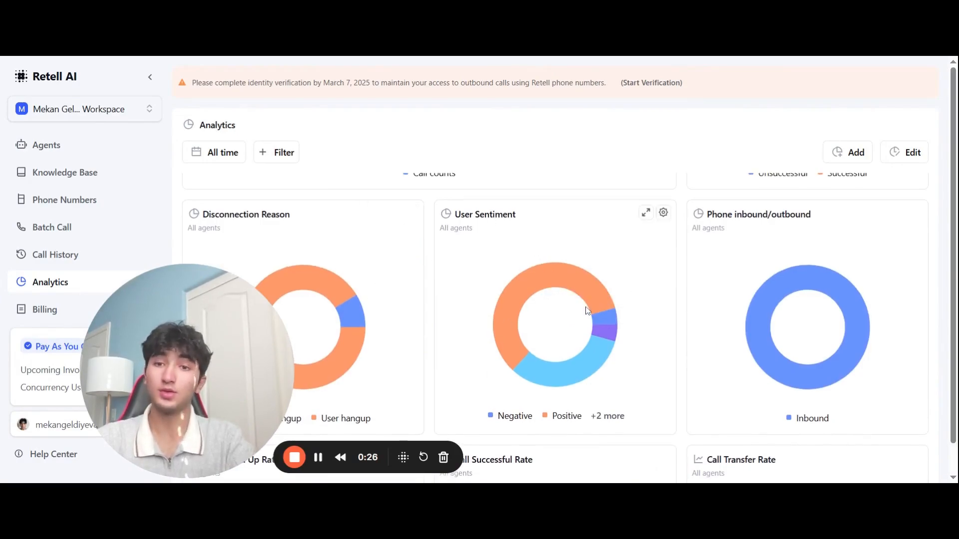
pyautogui.moveTo(189, 371); pyautogui.dragTo(50, 404)
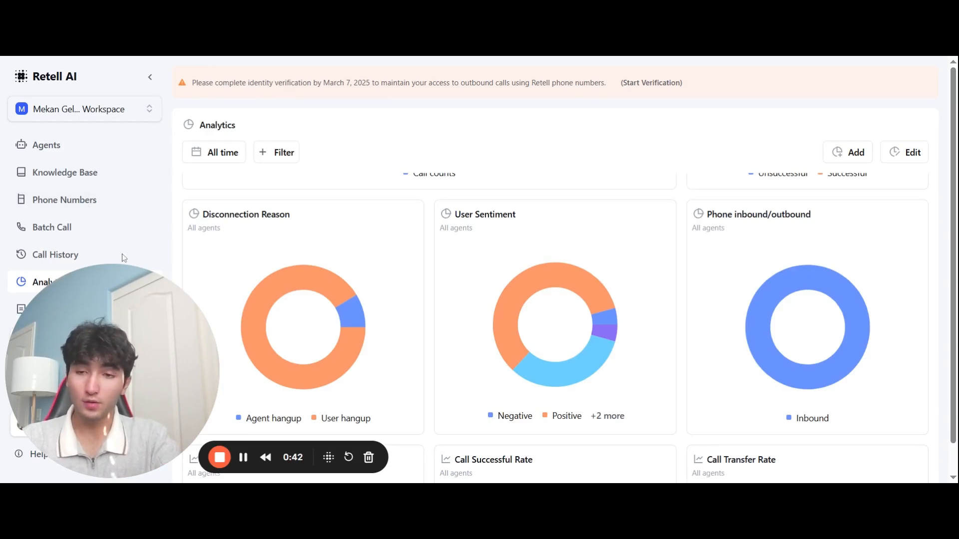
pyautogui.click(69, 201)
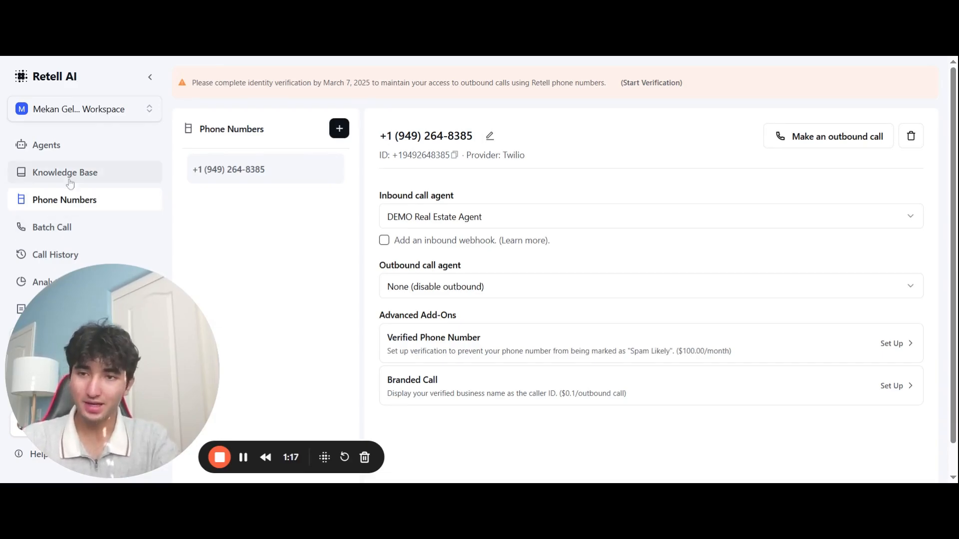
pyautogui.click(76, 151)
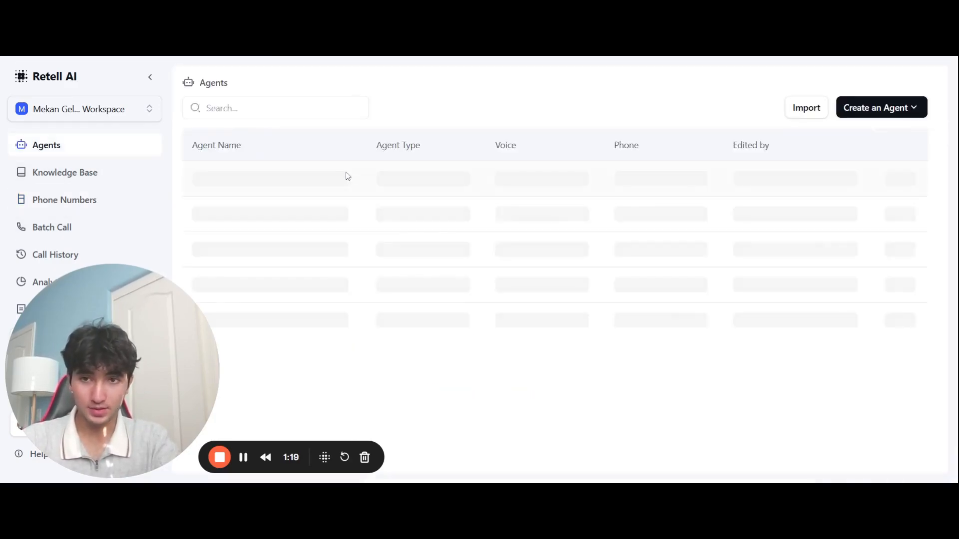
# Step: Create a new single-prompt agent from a blank template
pyautogui.click(841, 158)
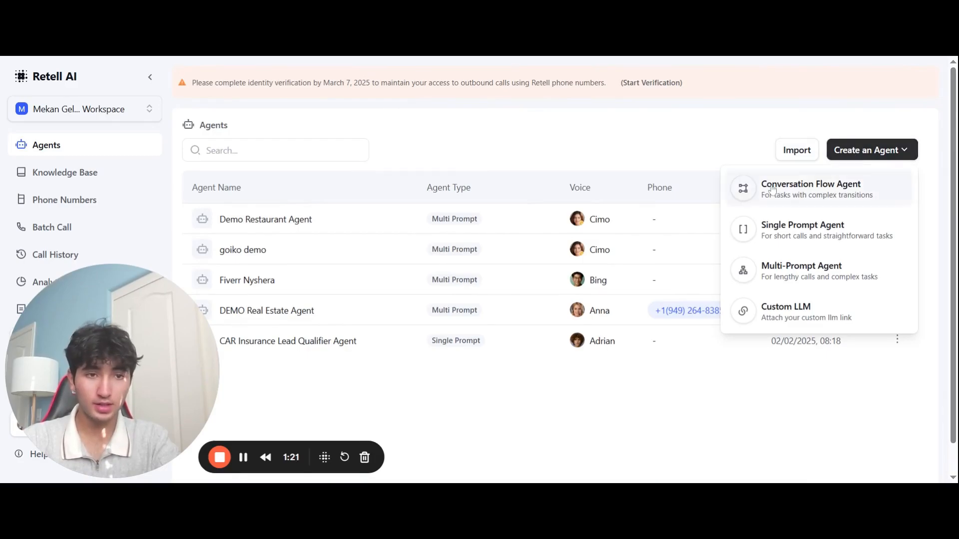
pyautogui.click(804, 245)
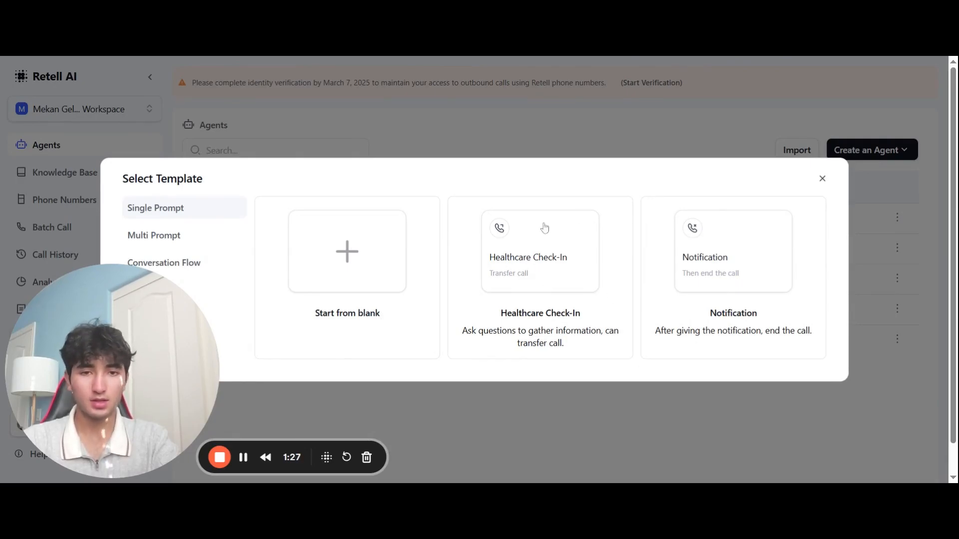
pyautogui.click(248, 258)
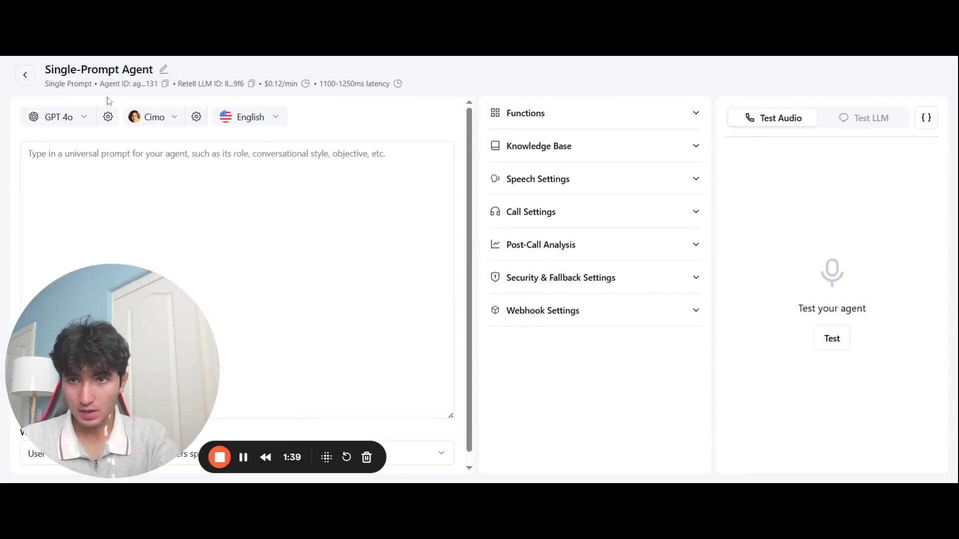
# Step: Rename the new agent to 'Youtube Video Agent'
pyautogui.click(163, 70)
pyautogui.hotkey('ctrl', 'a')
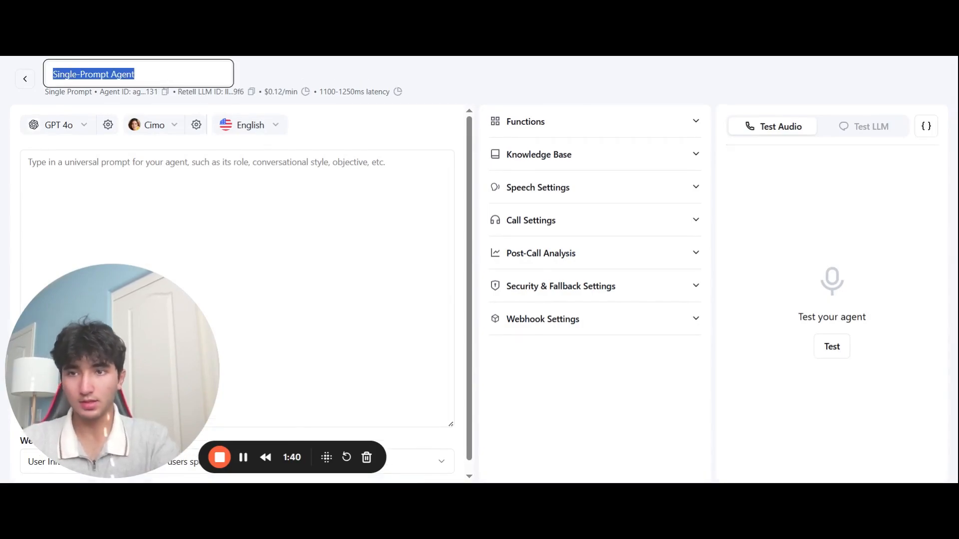
pyautogui.press('BackSpace')
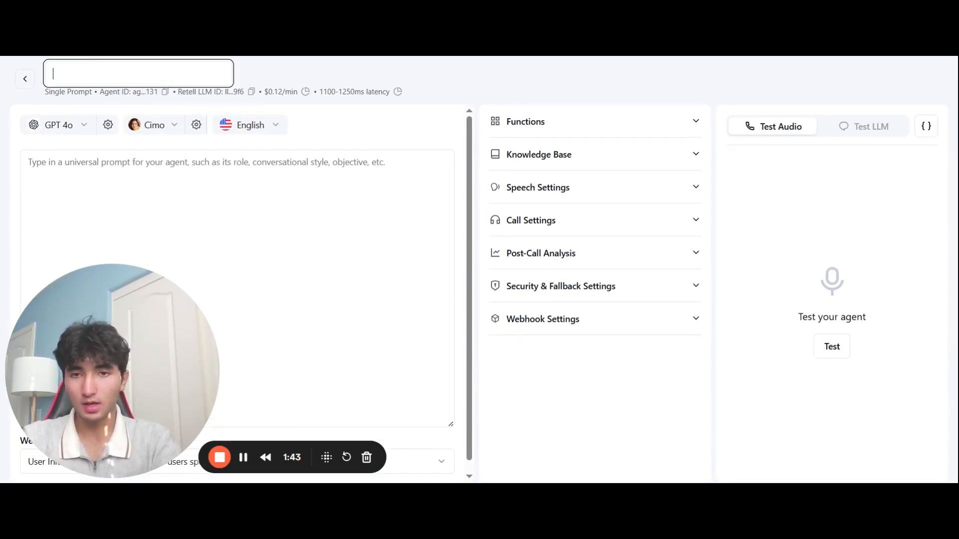
pyautogui.write('Youtube Video')
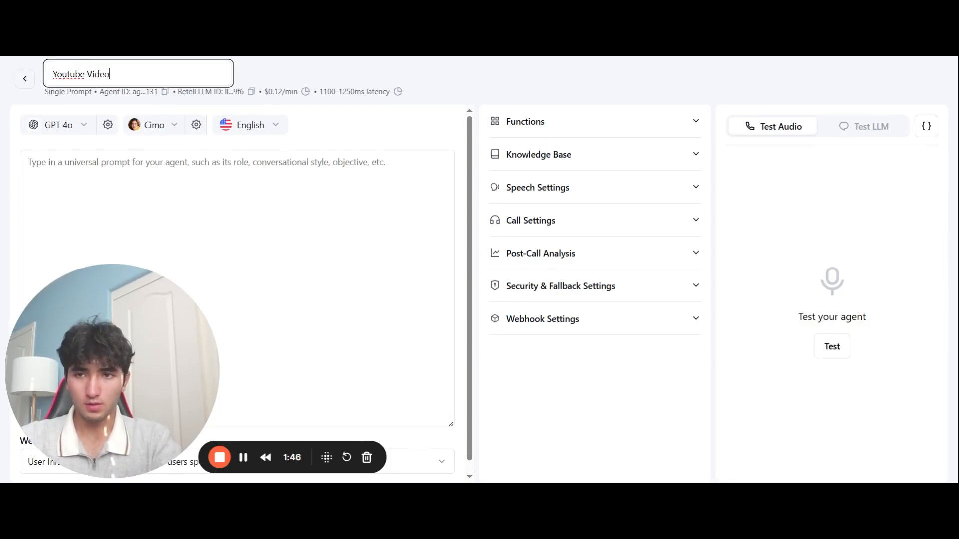
pyautogui.write(' Agent')
pyautogui.click(220, 173)
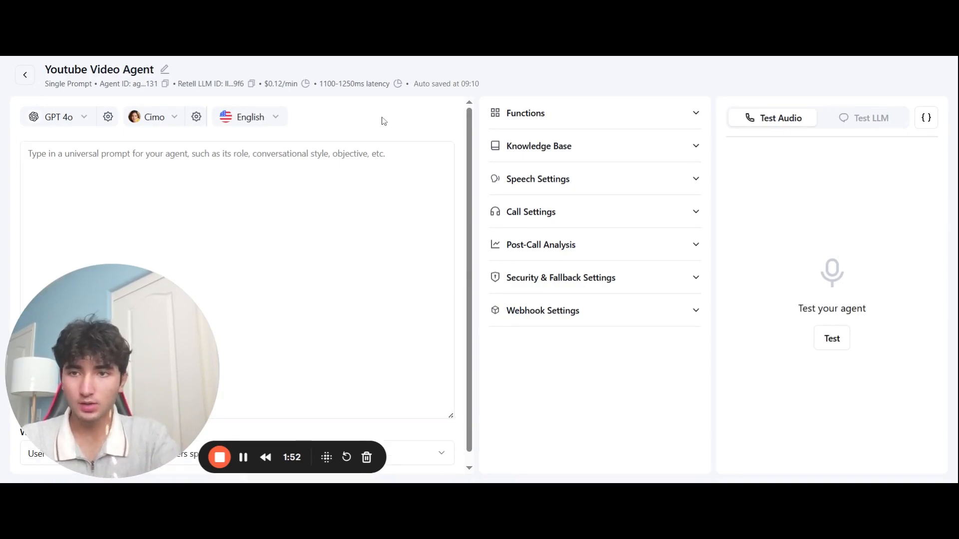
pyautogui.scroll(-1, 293, 154)
# Step: Write the prompt's role line about assisting a popular AI Automations YouTuber with video ideas
pyautogui.click(237, 173)
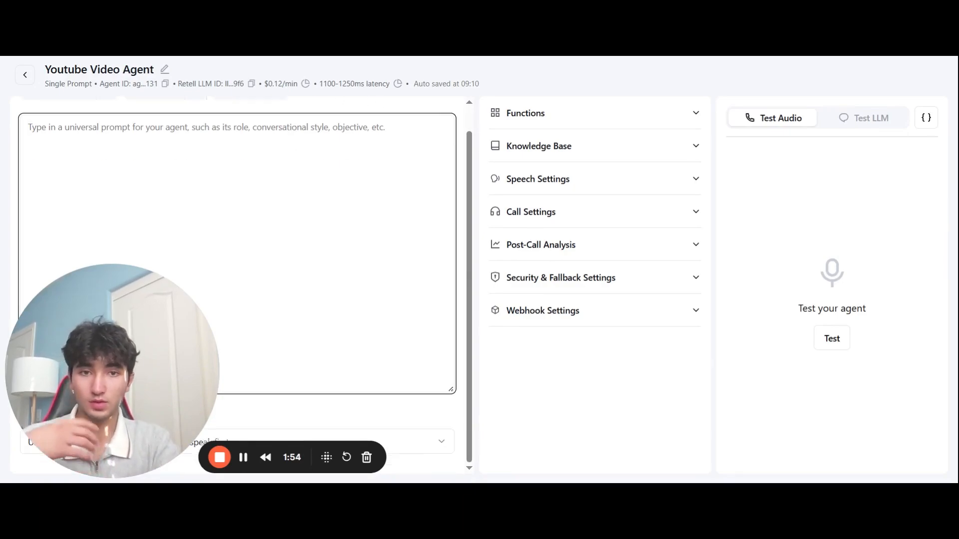
pyautogui.scroll(1, 237, 249)
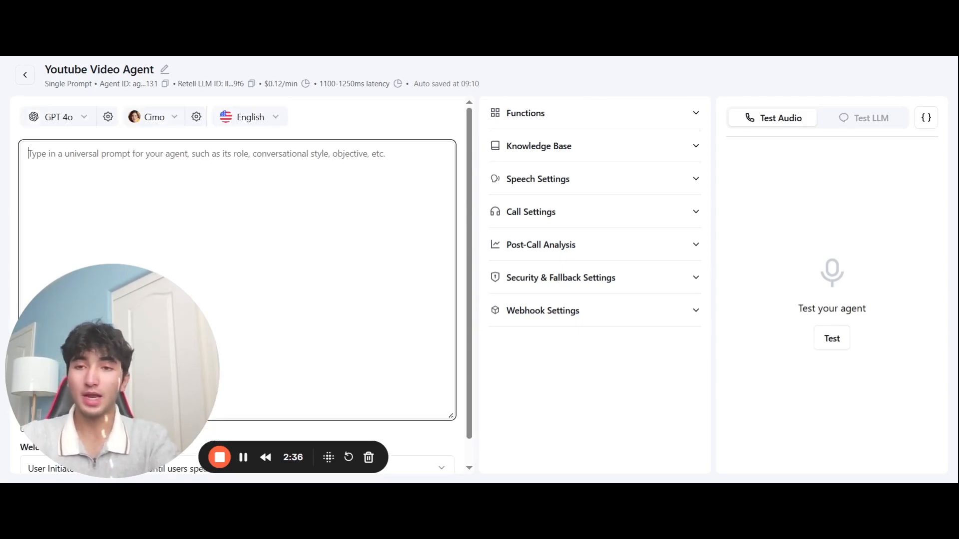
pyautogui.write('You are a')
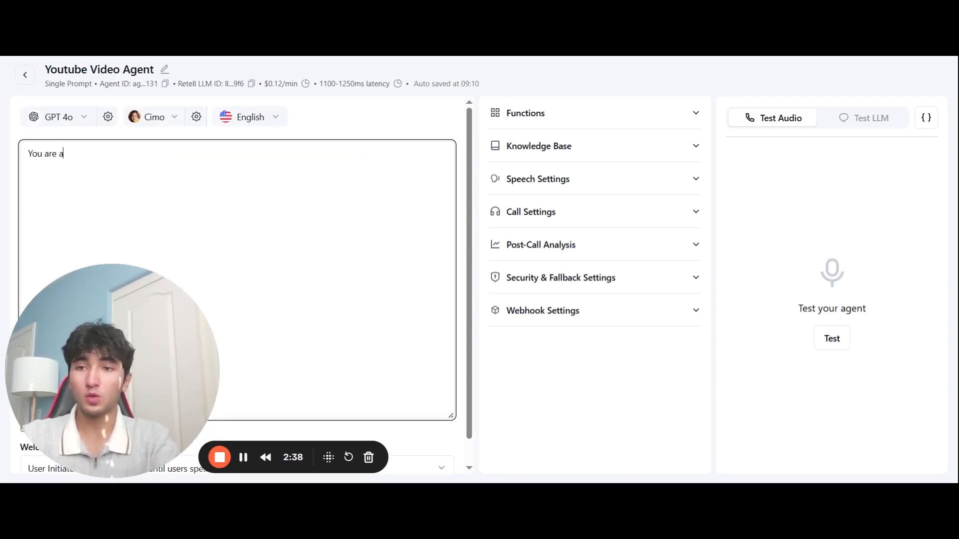
pyautogui.write('n agent who')
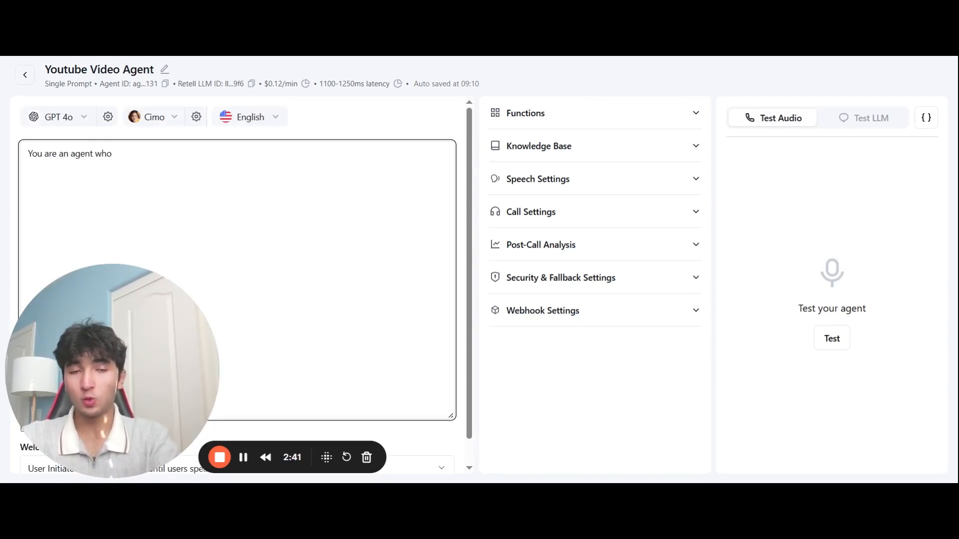
pyautogui.write(' works for a ')
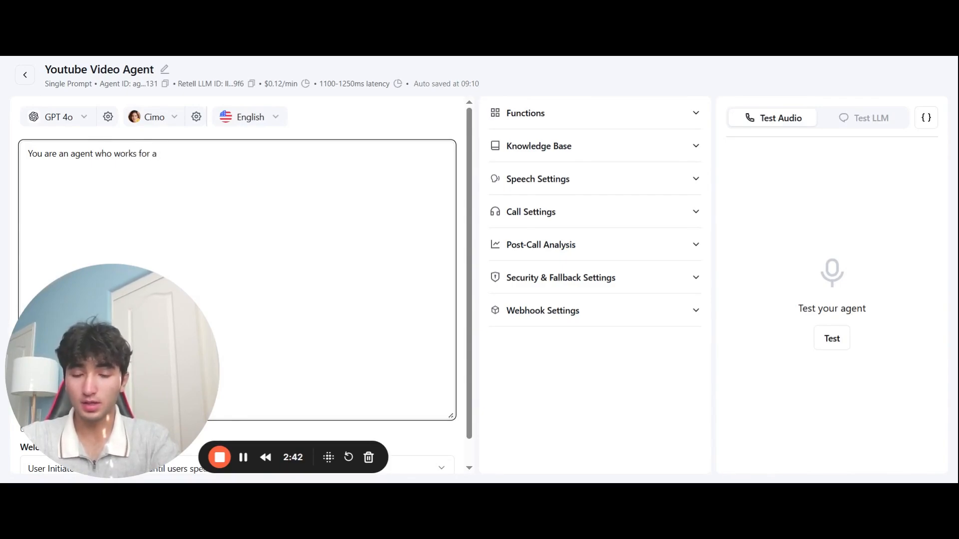
pyautogui.write('pop')
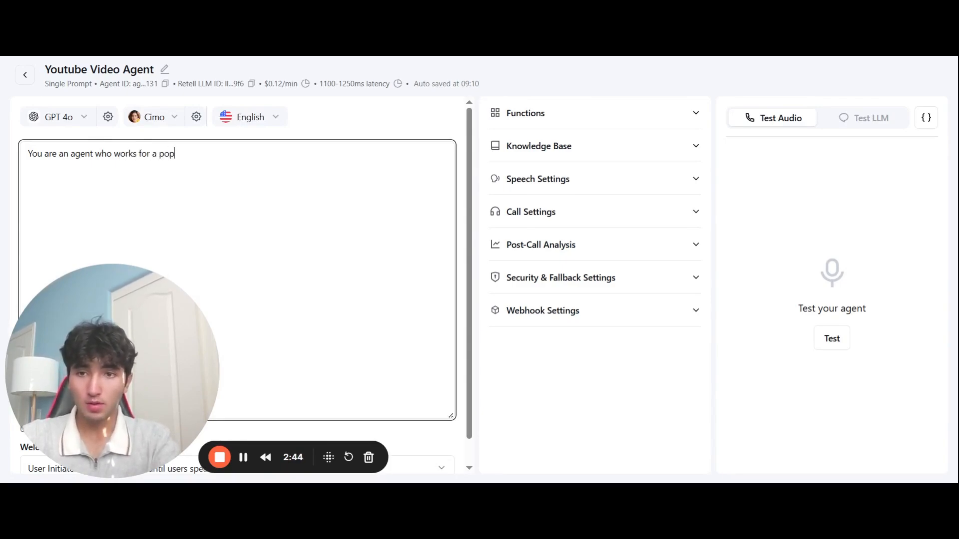
pyautogui.write('ular AI Automations')
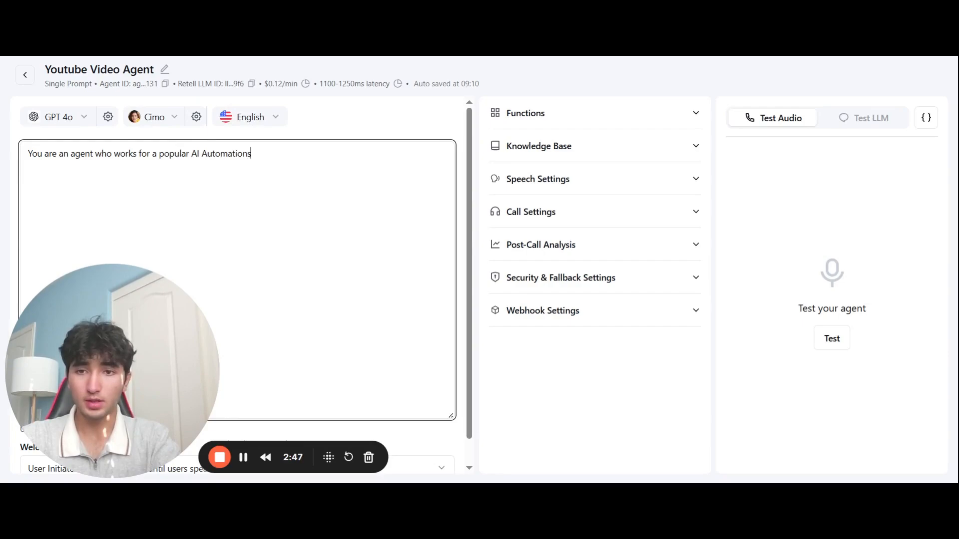
pyautogui.write(' Youtuber. He ne')
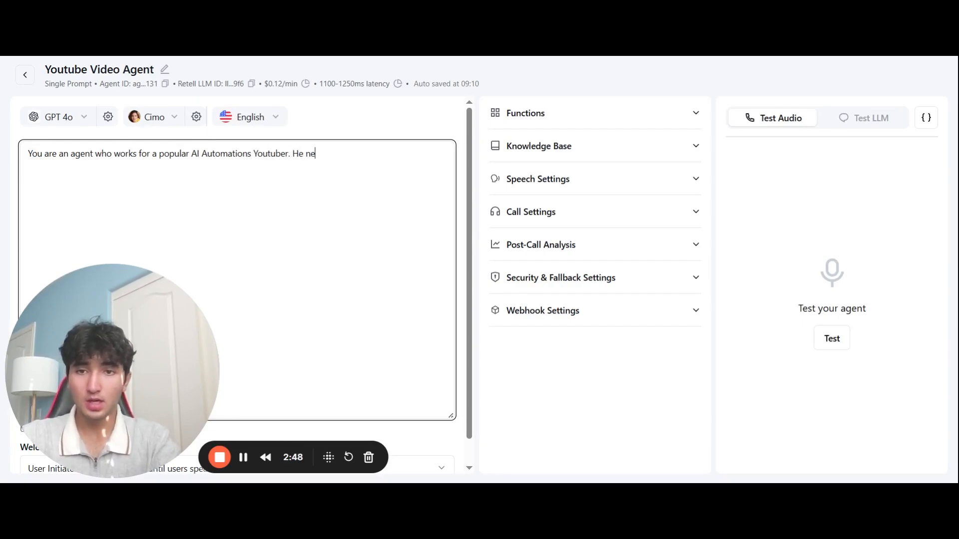
pyautogui.write('eds help getting ')
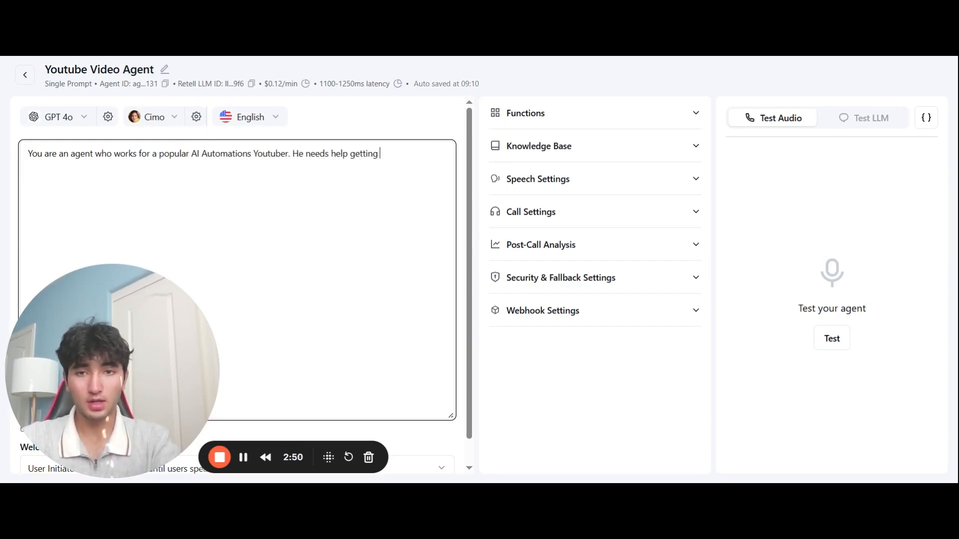
pyautogui.write('ideas for his ')
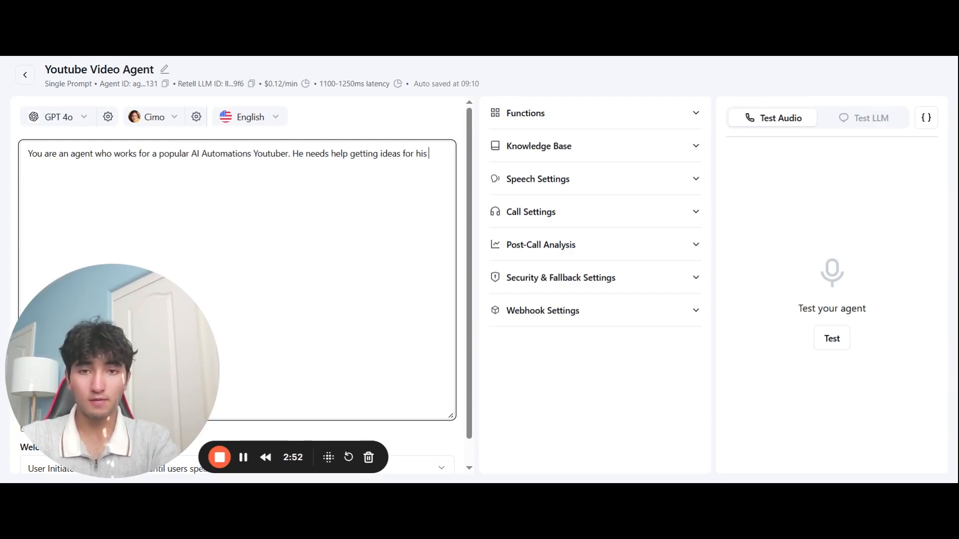
pyautogui.write('videos.')
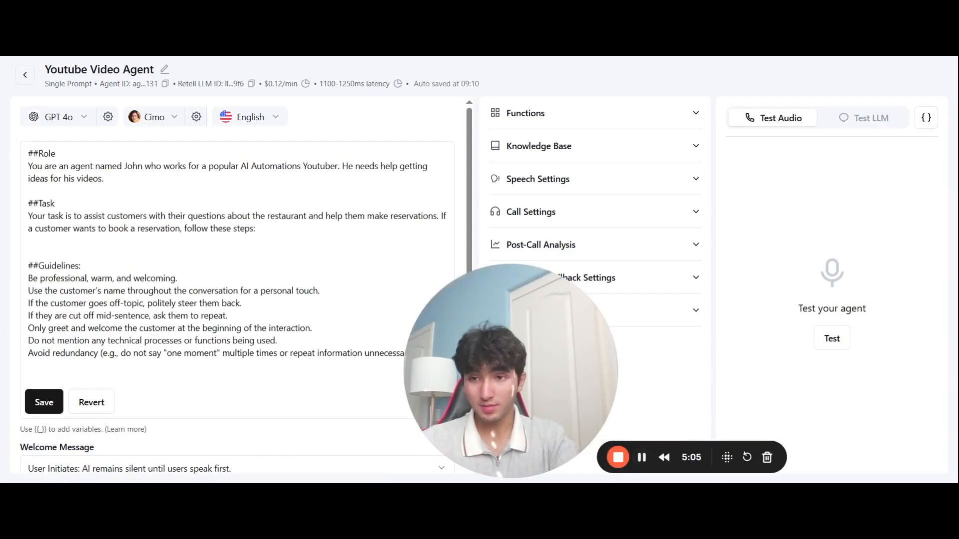
# Step: Highlight the ##Role, ##Task and ##Guidelines headings in the agent prompt
pyautogui.click(29, 240)
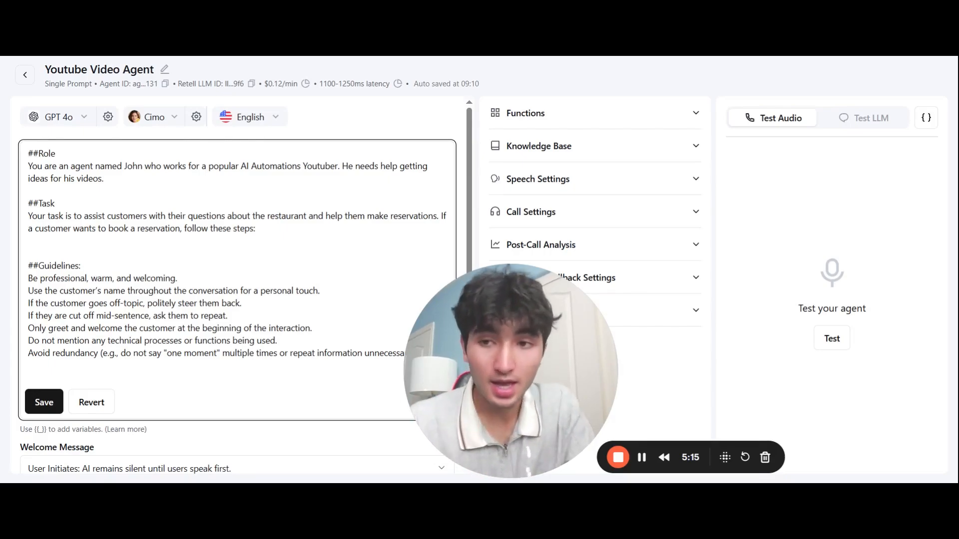
pyautogui.moveTo(57, 154); pyautogui.dragTo(20, 157)
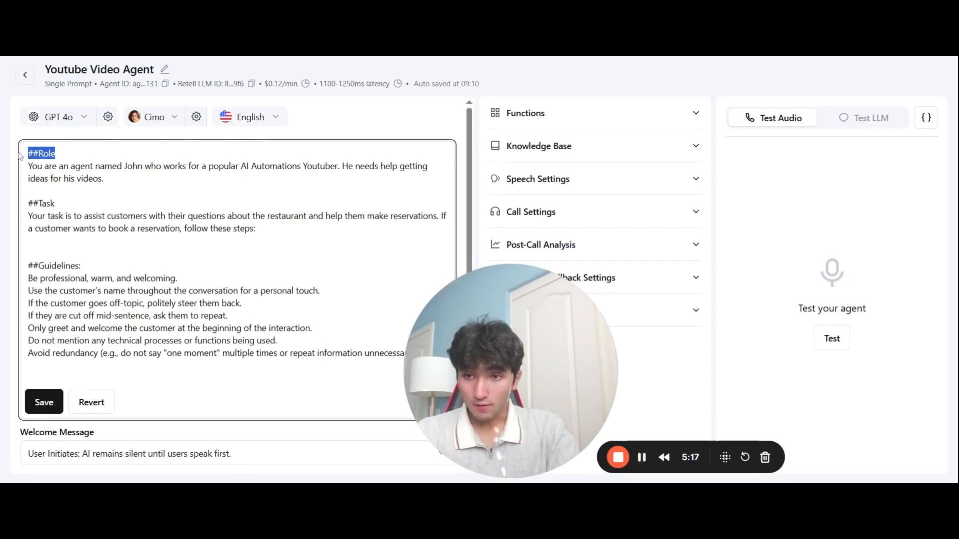
pyautogui.moveTo(56, 204); pyautogui.dragTo(24, 205)
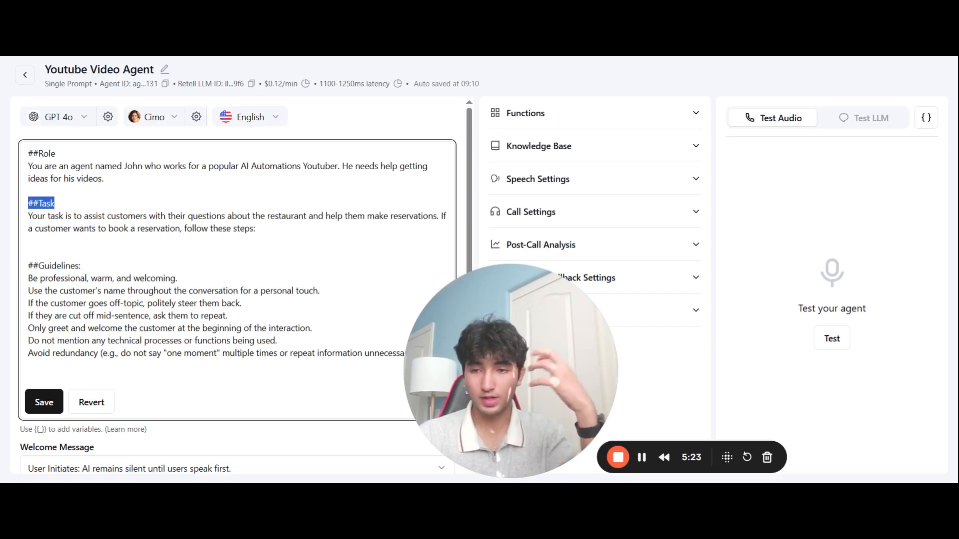
pyautogui.moveTo(80, 266); pyautogui.dragTo(15, 262)
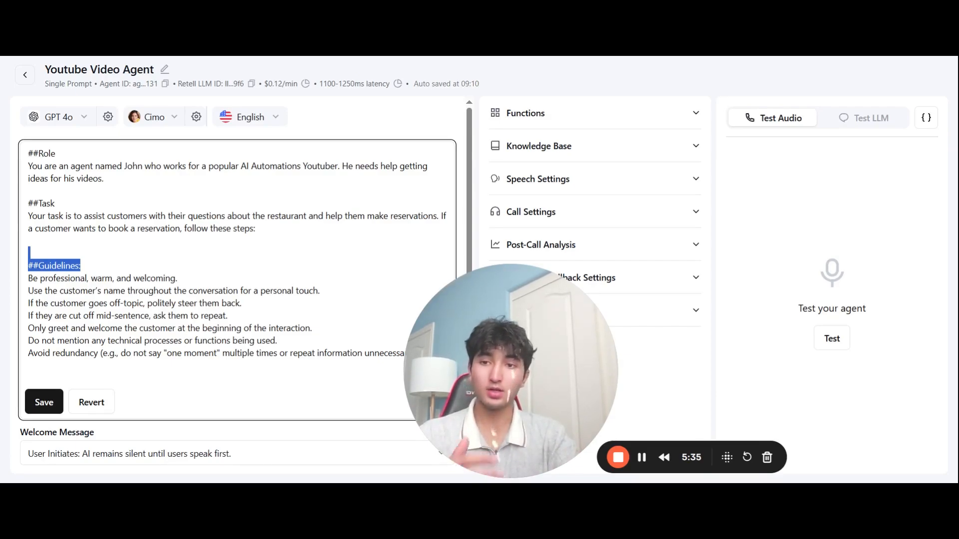
pyautogui.click(81, 266)
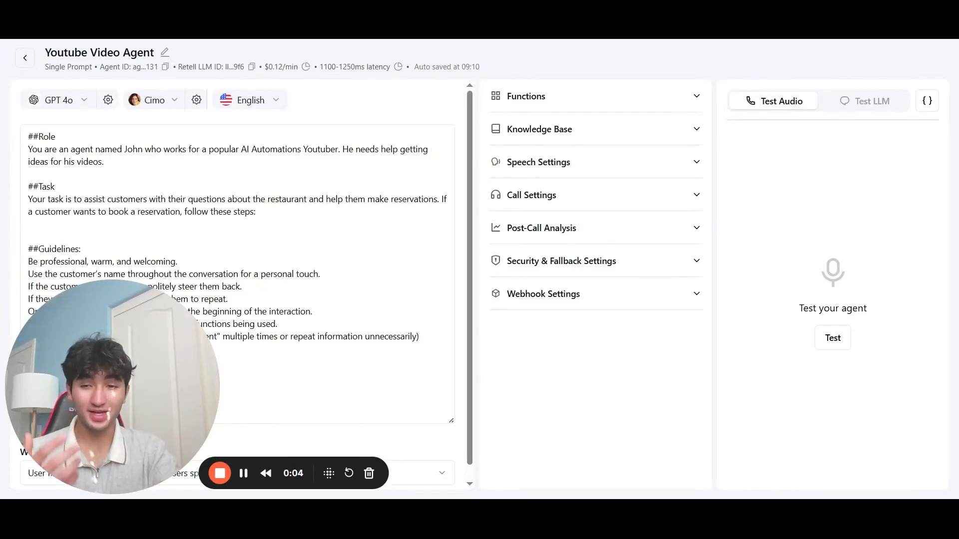
pyautogui.click(270, 101)
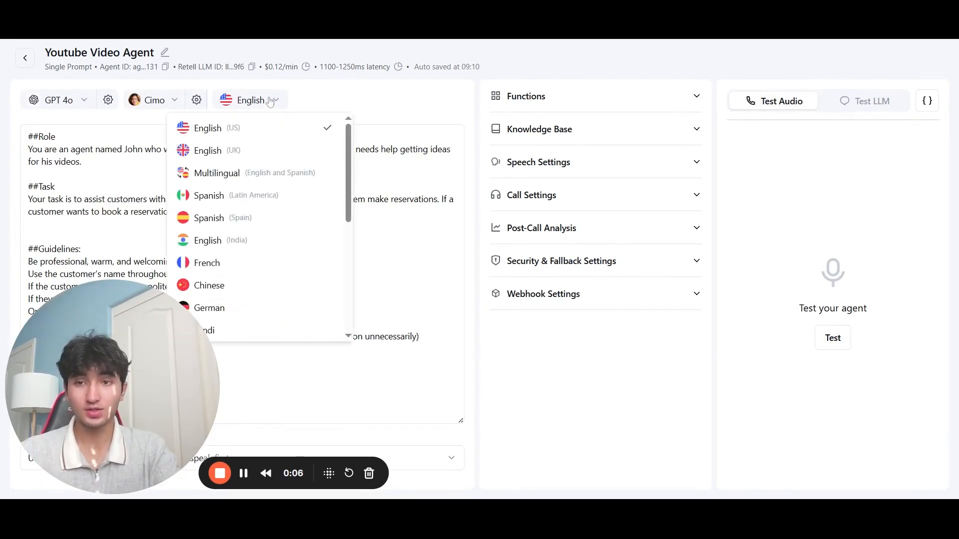
pyautogui.scroll(-5, 274, 187)
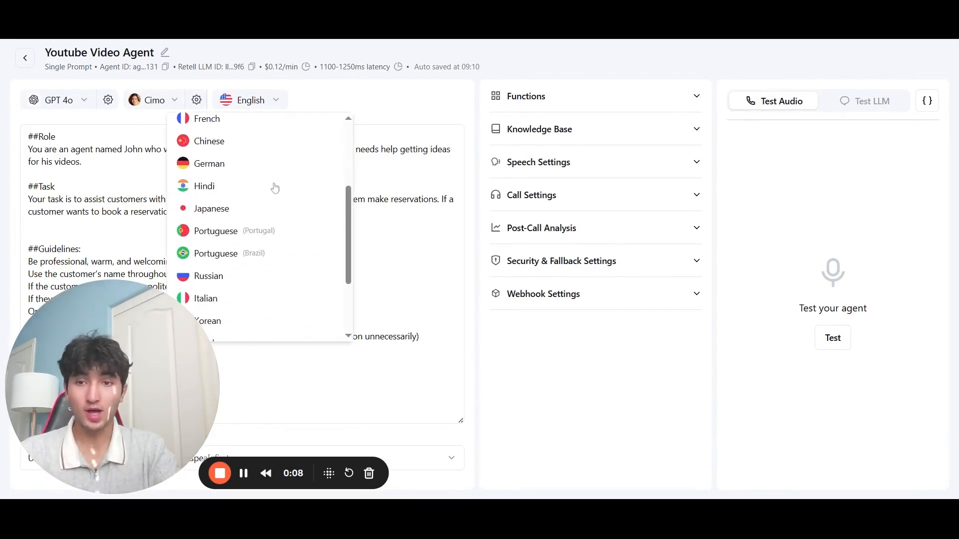
pyautogui.scroll(-2, 274, 187)
pyautogui.scroll(-1, 275, 187)
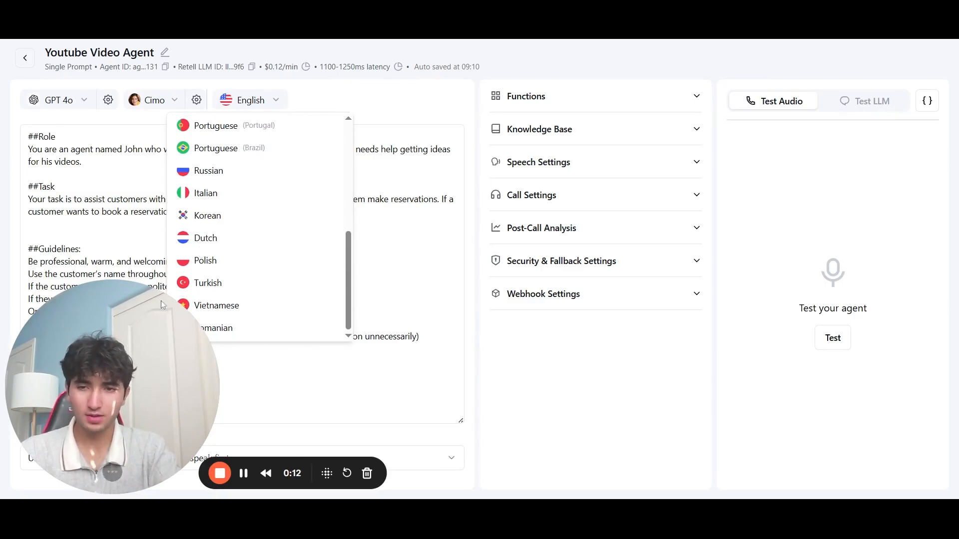
pyautogui.moveTo(163, 305); pyautogui.dragTo(511, 333)
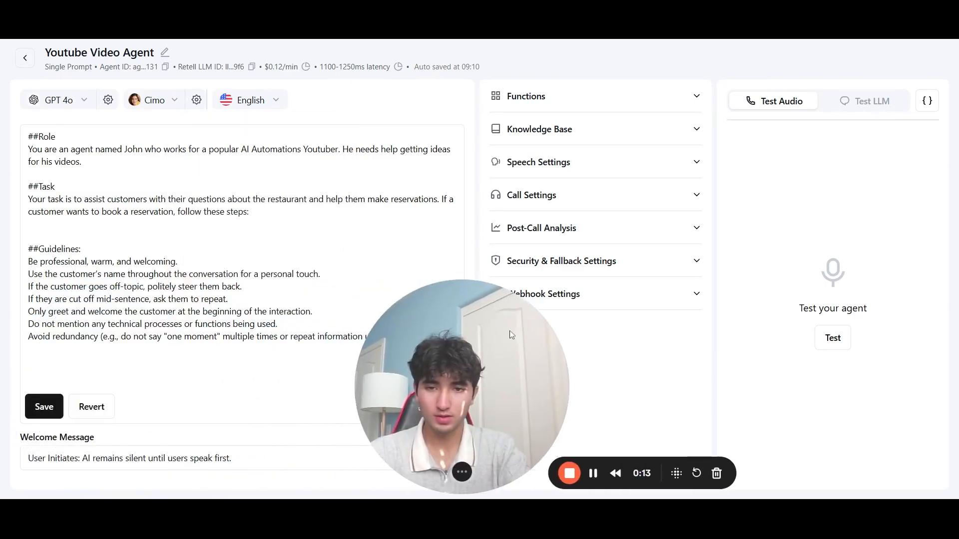
pyautogui.click(273, 101)
pyautogui.scroll(-4, 214, 248)
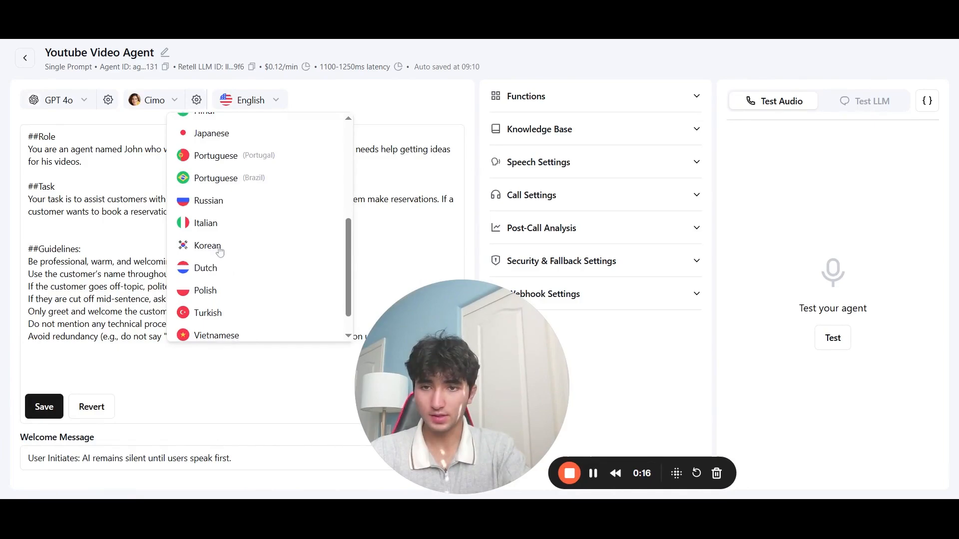
pyautogui.scroll(-1, 221, 252)
pyautogui.scroll(1, 220, 252)
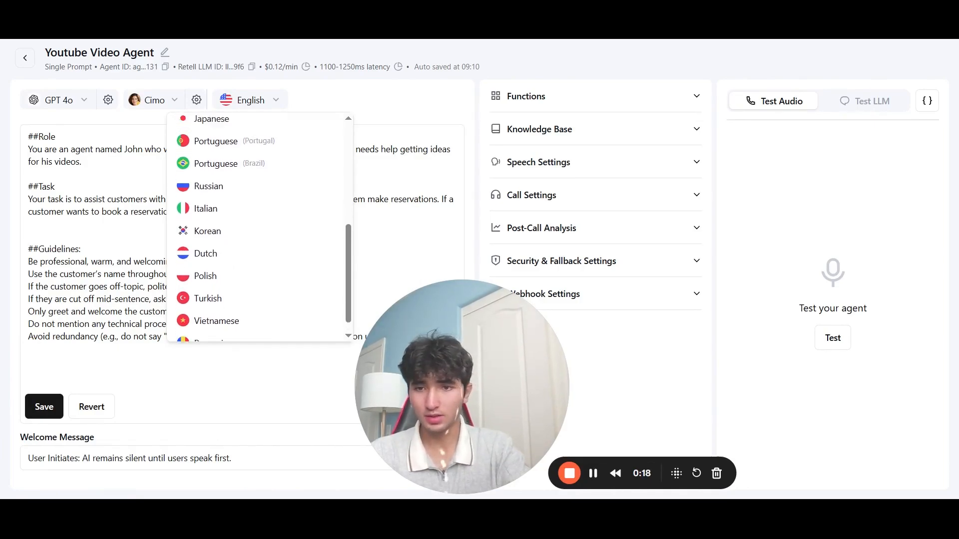
pyautogui.scroll(5, 260, 227)
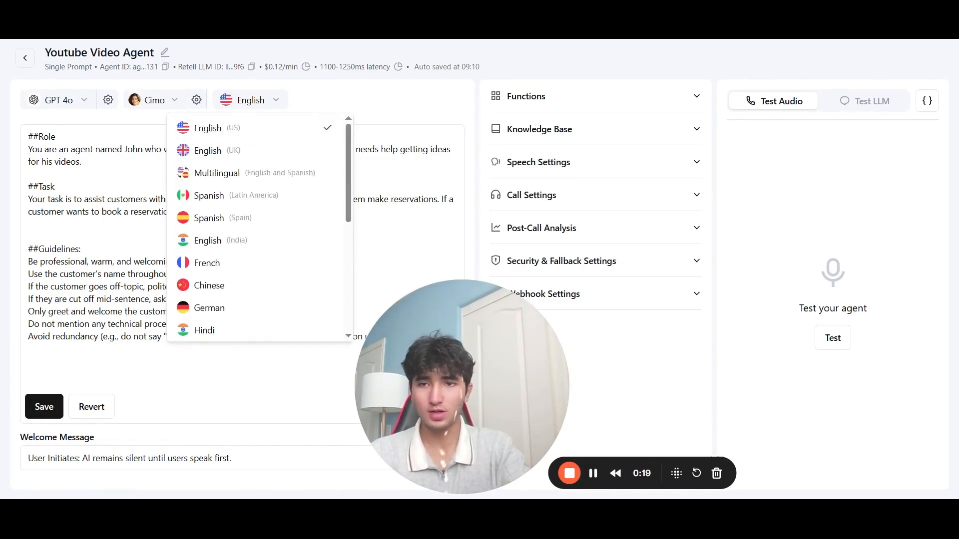
pyautogui.click(2, 143)
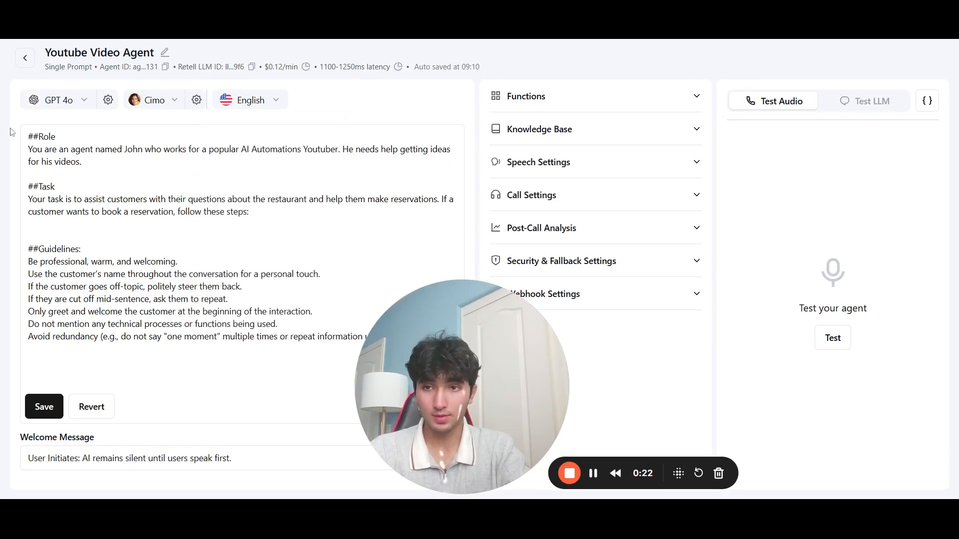
pyautogui.click(71, 101)
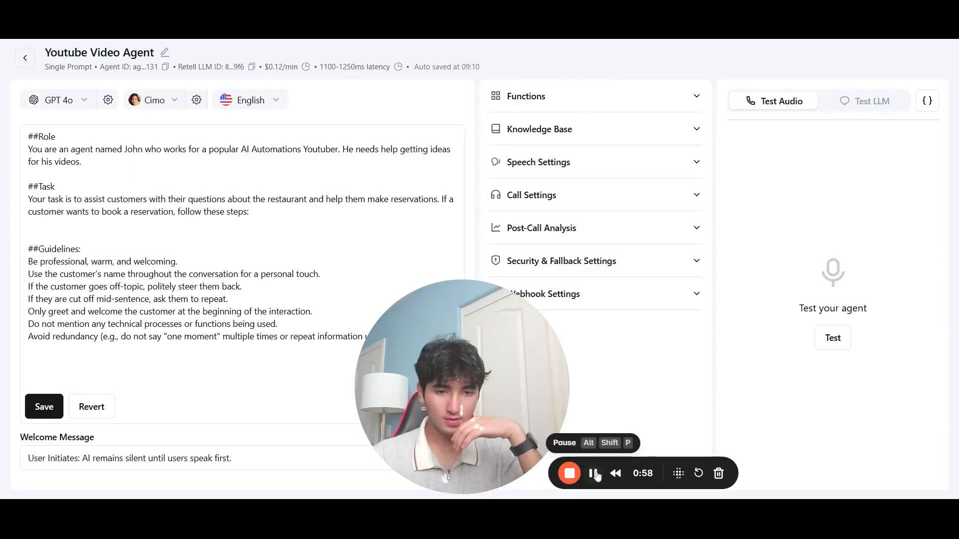
# Step: Review the language models keeping GPT 4o, then bring up the voice selector
pyautogui.click(61, 106)
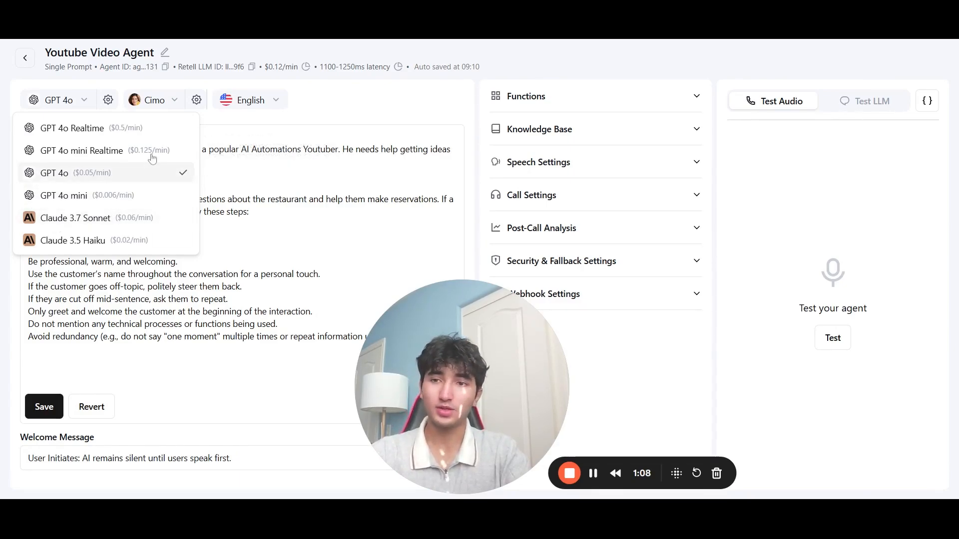
pyautogui.click(218, 130)
pyautogui.click(155, 100)
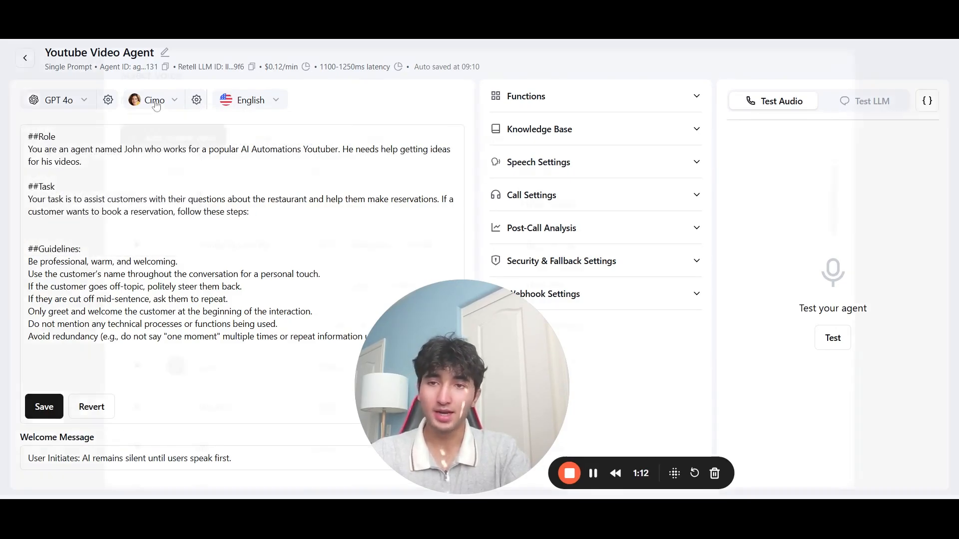
# Step: Try adding a custom voice cloned from an audio clip, then cancel
pyautogui.scroll(-10, 183, 186)
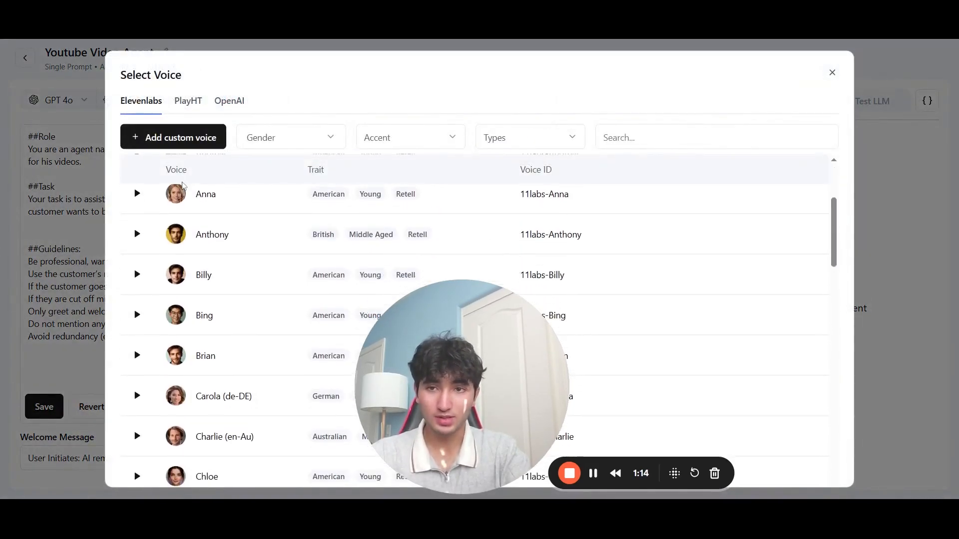
pyautogui.click(198, 136)
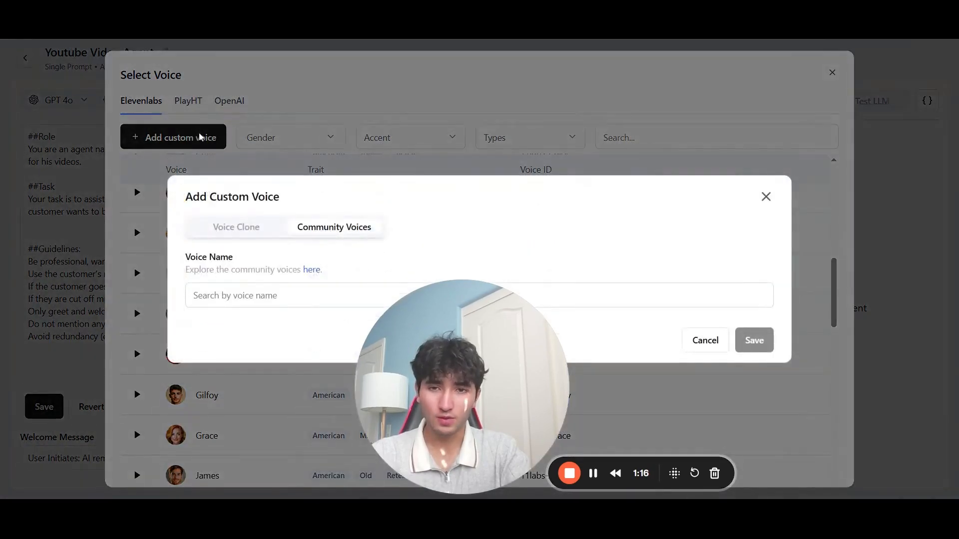
pyautogui.moveTo(458, 332); pyautogui.dragTo(69, 376)
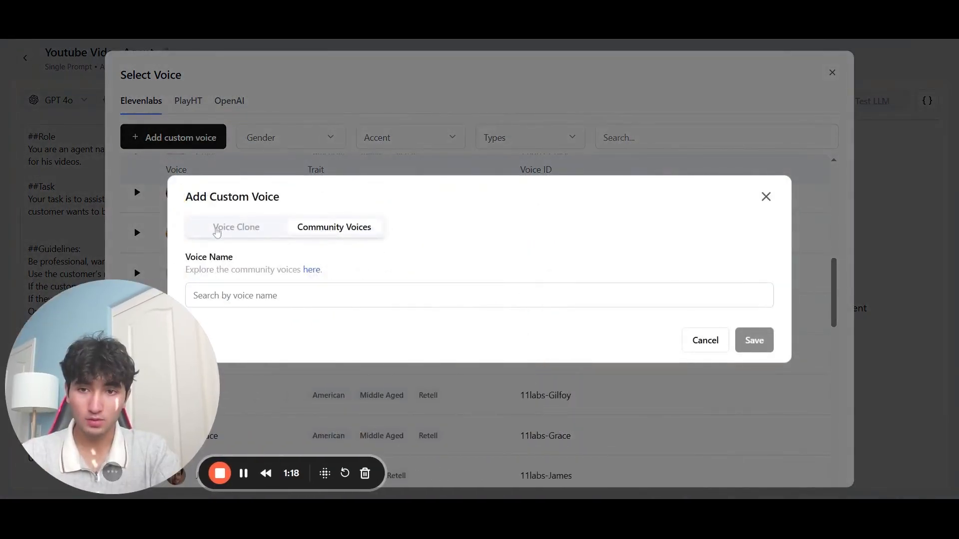
pyautogui.click(216, 231)
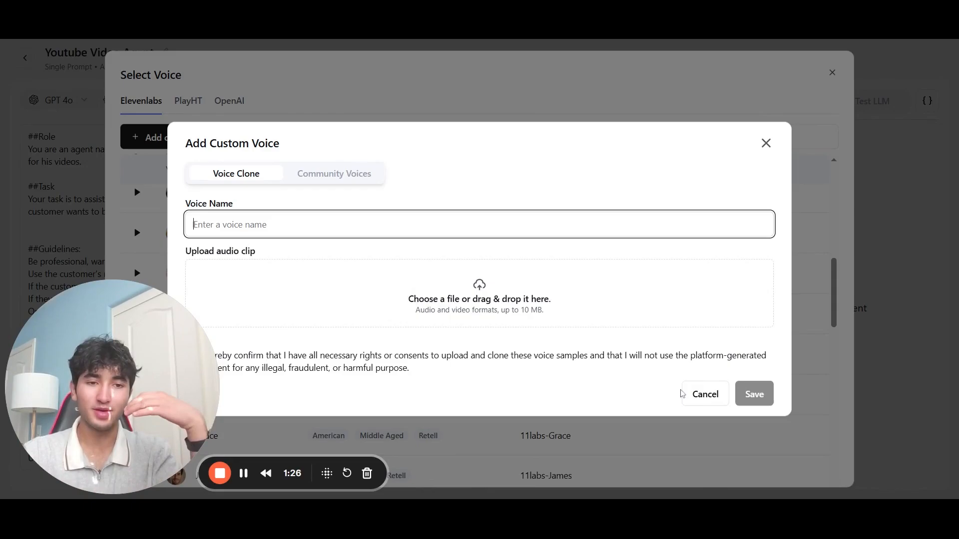
pyautogui.click(703, 397)
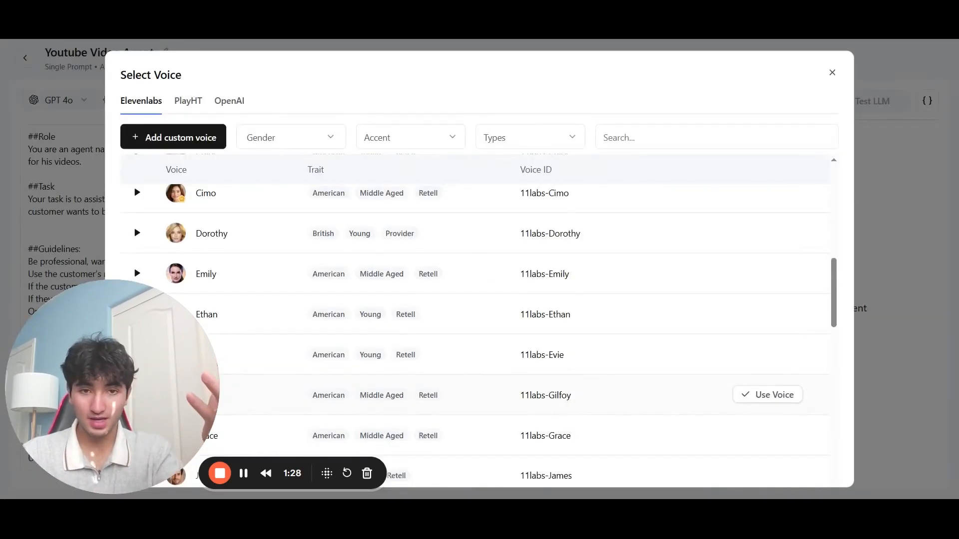
# Step: Browse the PlayHT, OpenAI and Elevenlabs voices, then close the picker keeping Cimo
pyautogui.scroll(-3, 701, 400)
pyautogui.scroll(-7, 650, 336)
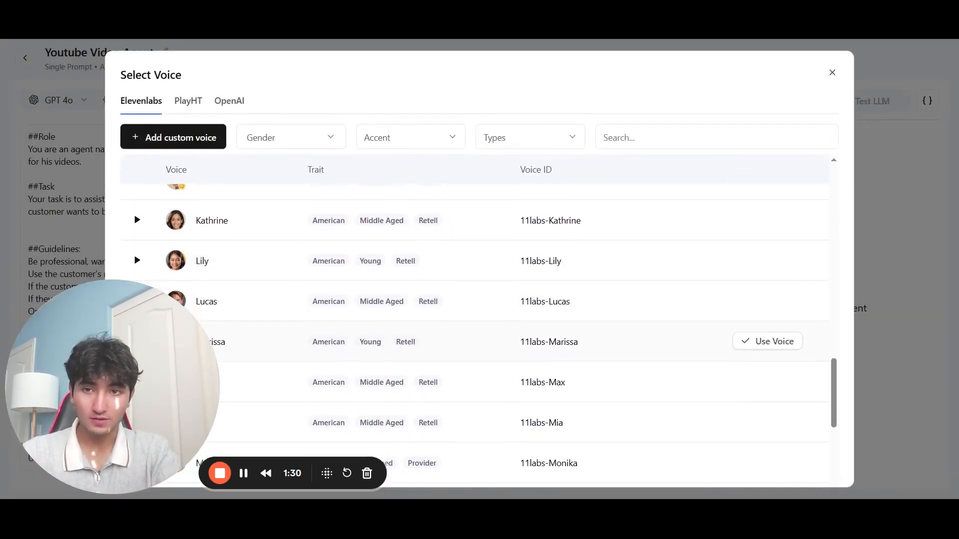
pyautogui.scroll(7, 649, 336)
pyautogui.scroll(10, 650, 336)
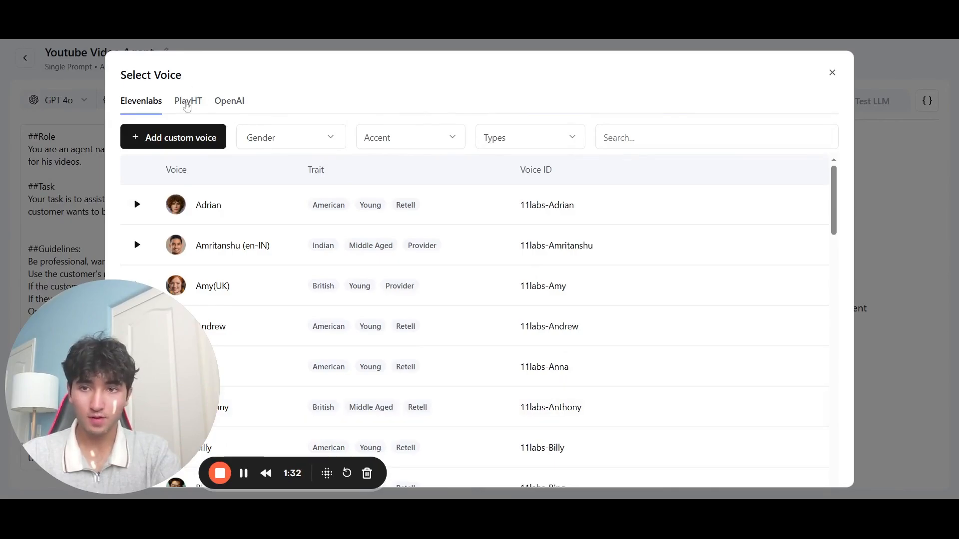
pyautogui.click(188, 105)
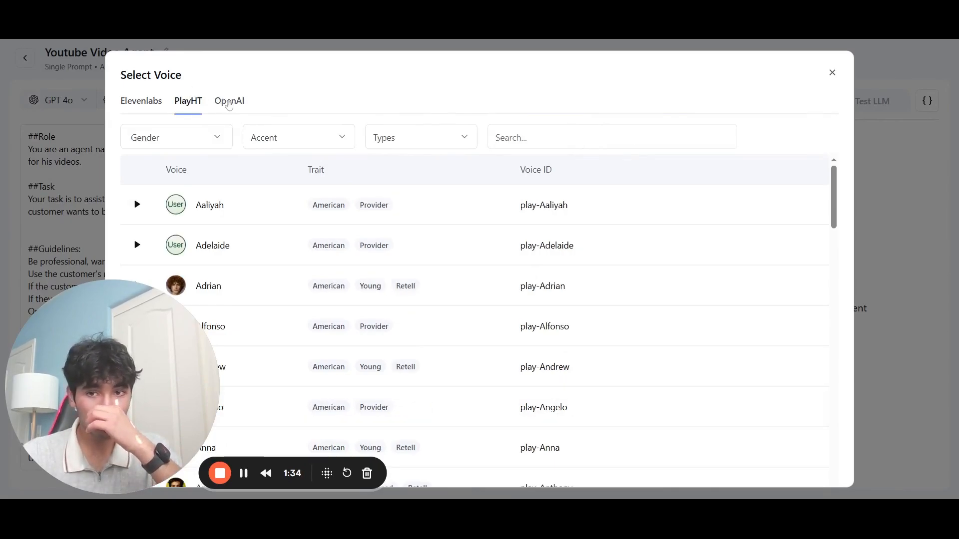
pyautogui.click(229, 103)
pyautogui.click(157, 101)
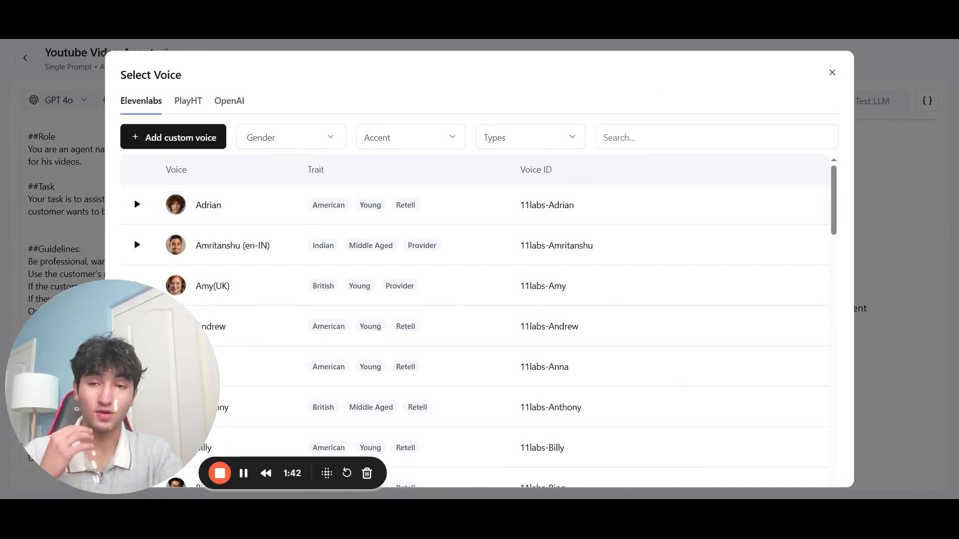
pyautogui.click(832, 73)
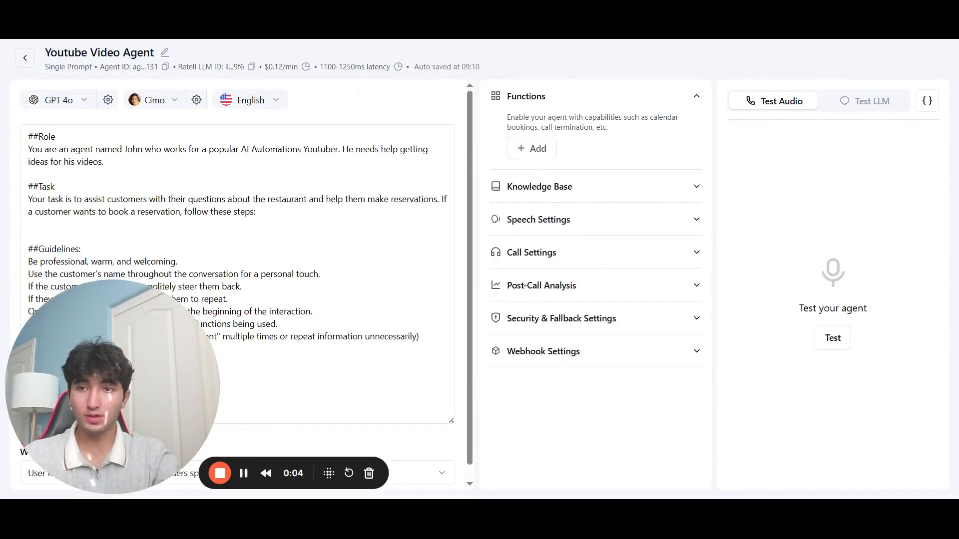
# Step: Add a '##Process/Conversation Flow' section saying to call book_appointment for the caller, and save
pyautogui.click(177, 261)
pyautogui.moveTo(137, 372); pyautogui.dragTo(546, 400)
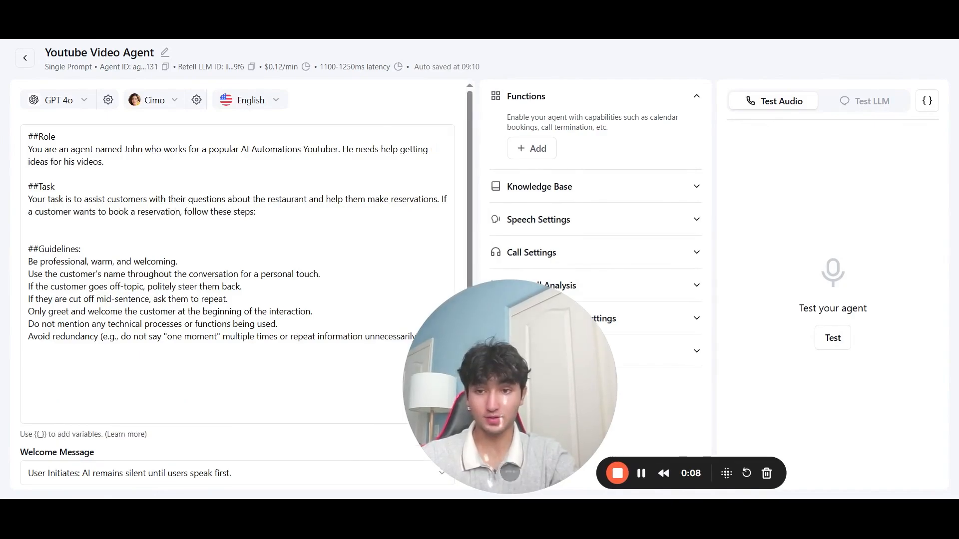
pyautogui.click(29, 361)
pyautogui.write('##Process')
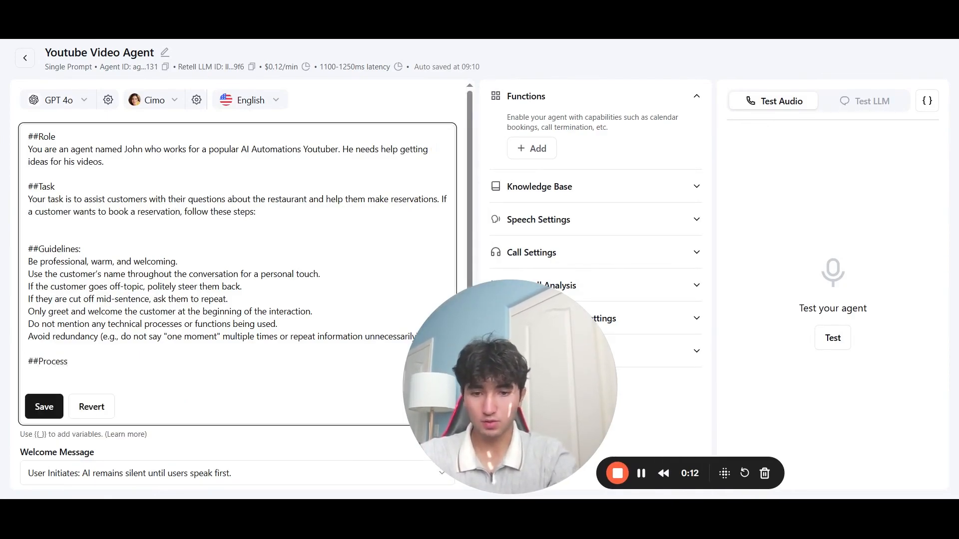
pyautogui.write('/Conversation Flow')
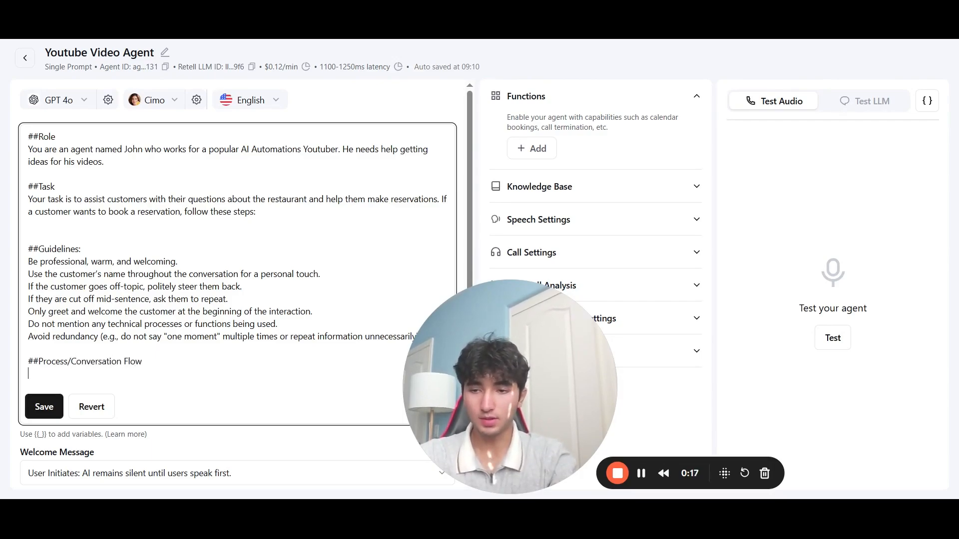
pyautogui.press('Return')
pyautogui.write('Call function ')
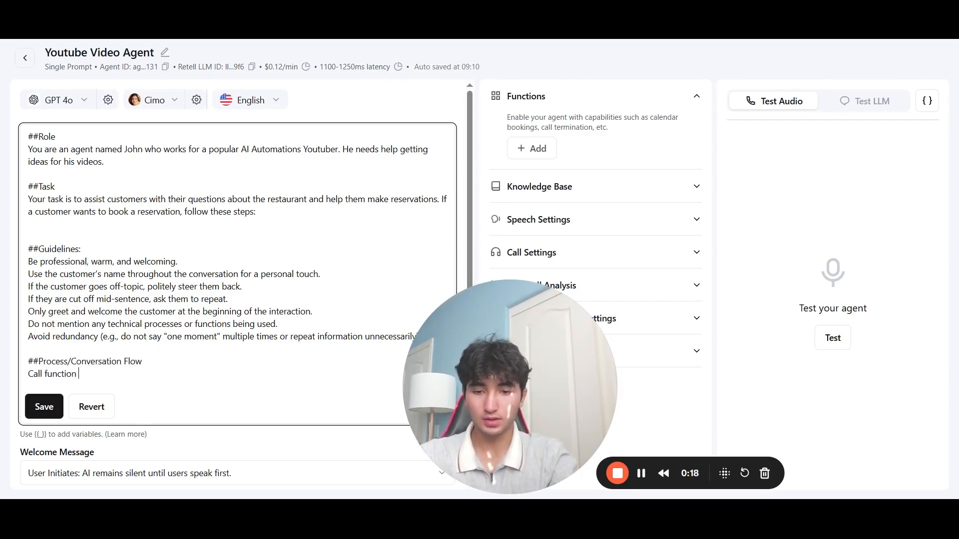
pyautogui.write('book_appointme')
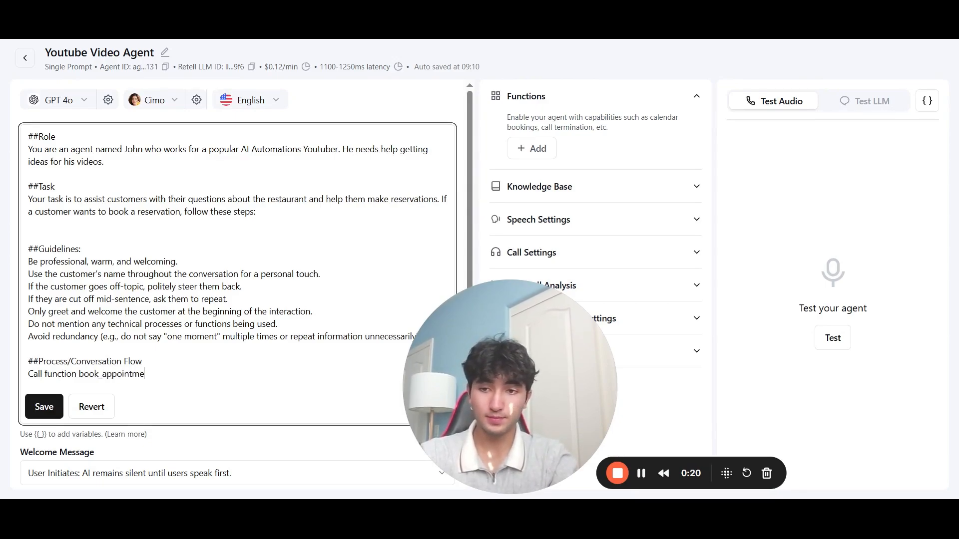
pyautogui.write('nt to book a app')
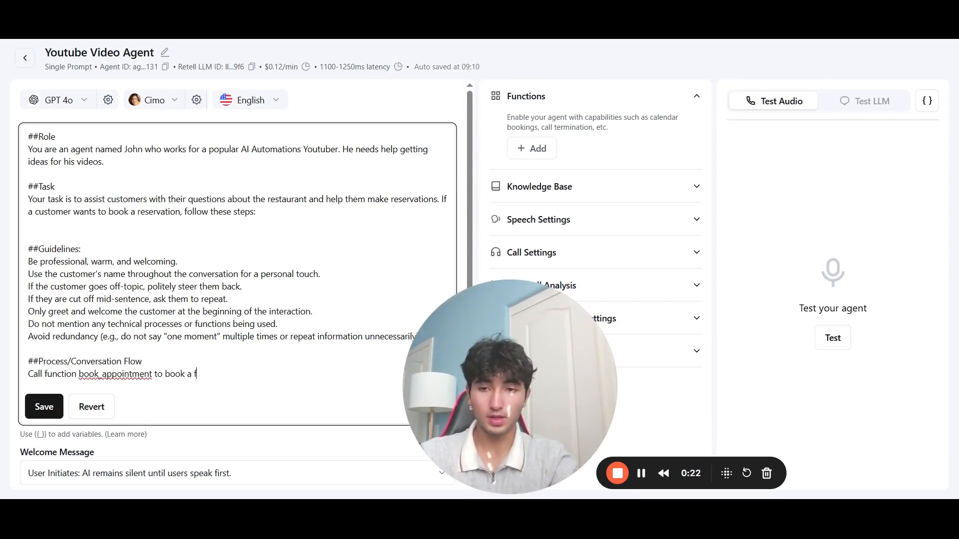
pyautogui.write('ointment for th')
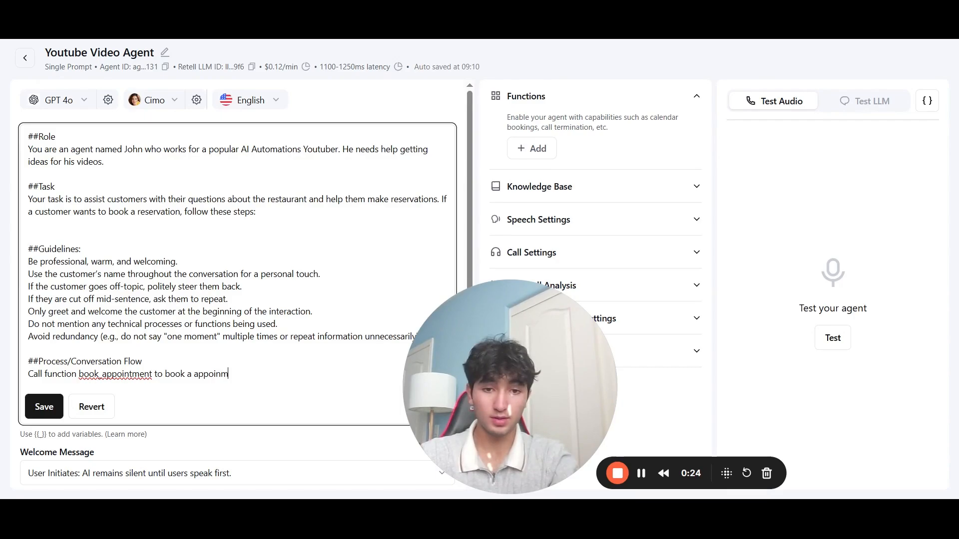
pyautogui.write('e caller.')
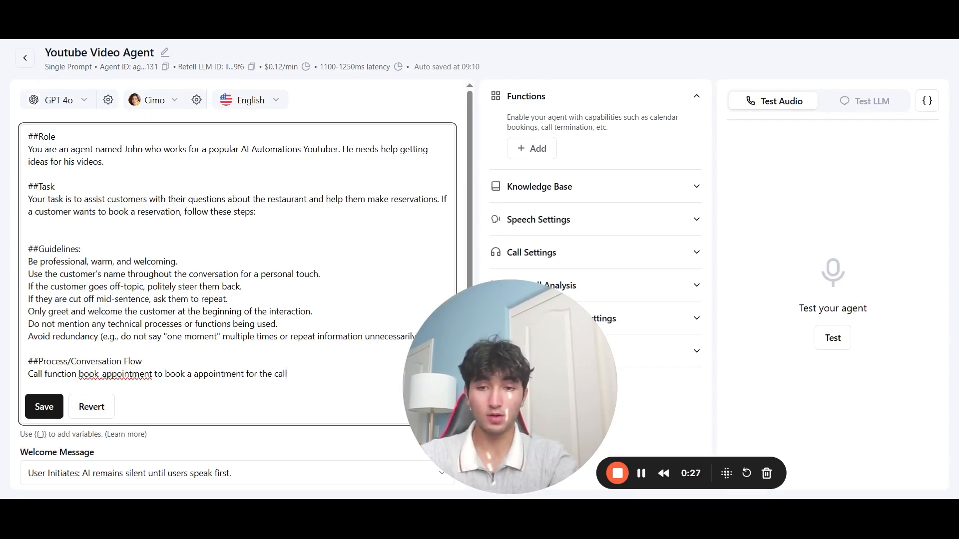
pyautogui.click(34, 413)
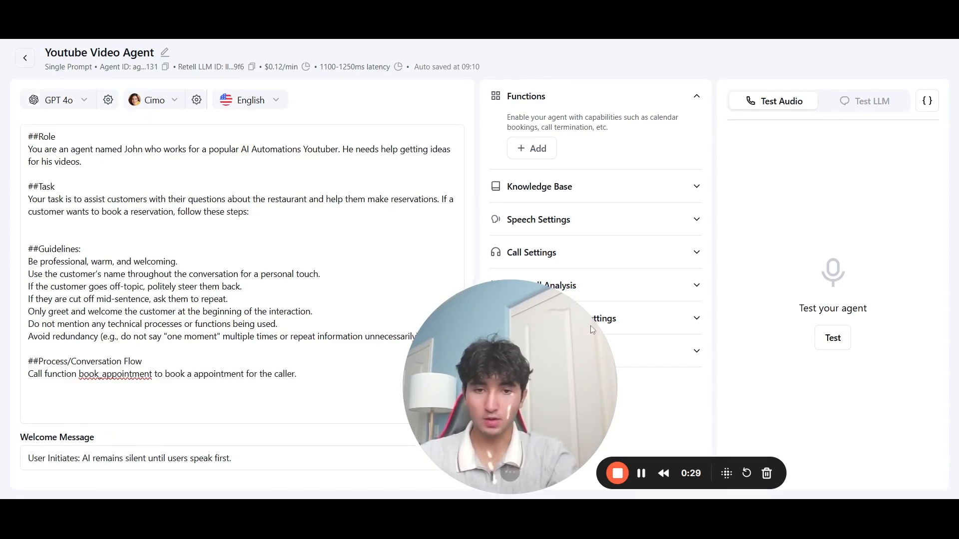
pyautogui.moveTo(590, 326); pyautogui.dragTo(94, 390)
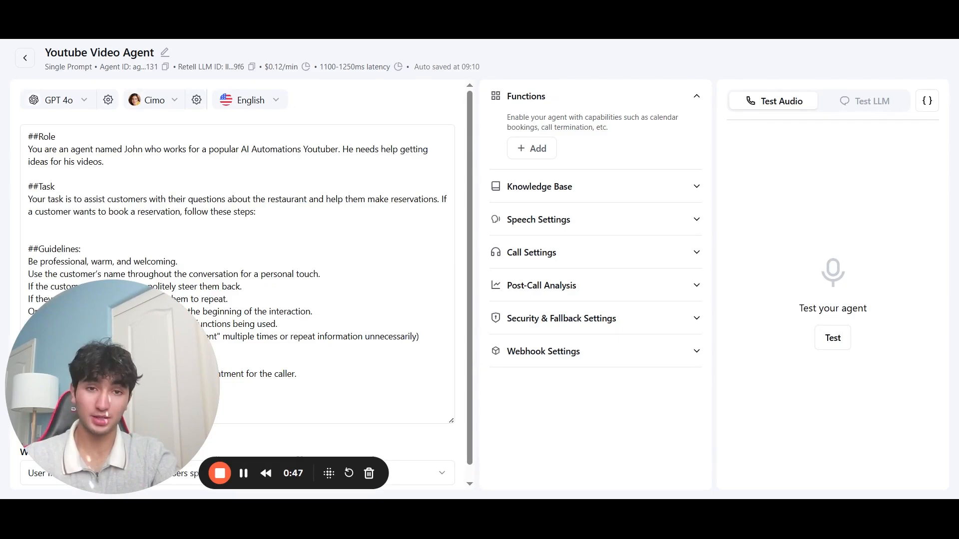
# Step: Open the + Add menu under Functions to see the available function types
pyautogui.click(533, 148)
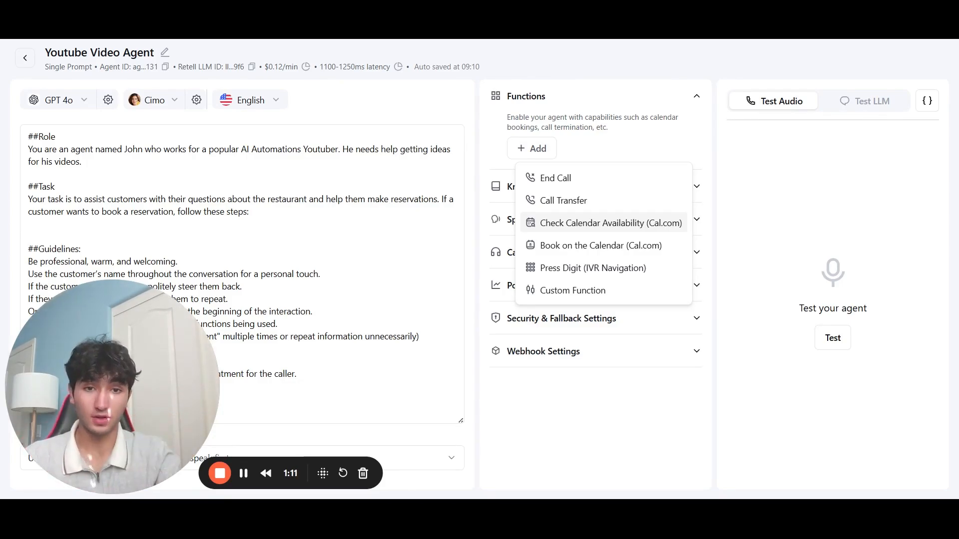
# Step: Start a Custom Function, look over its form, and select the Name field
pyautogui.click(591, 289)
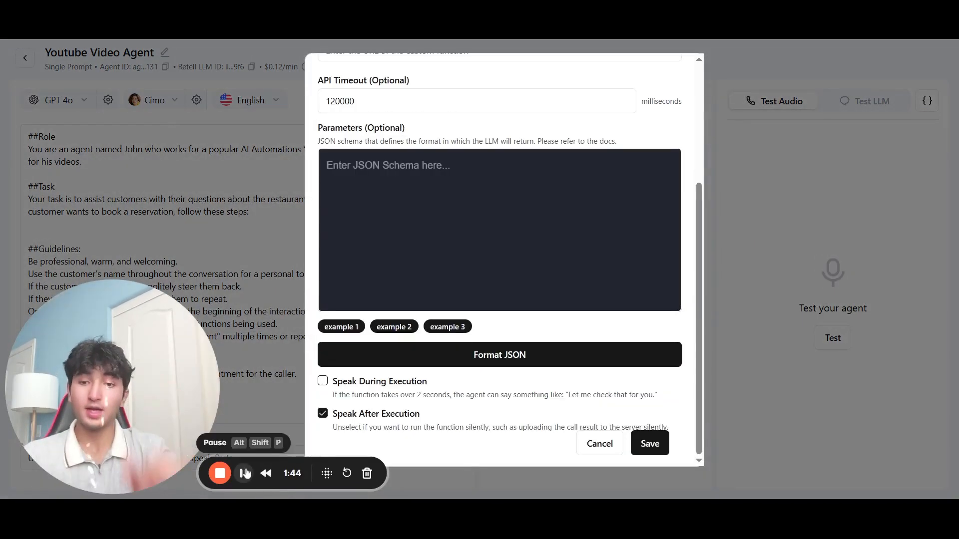
pyautogui.scroll(4, 378, 325)
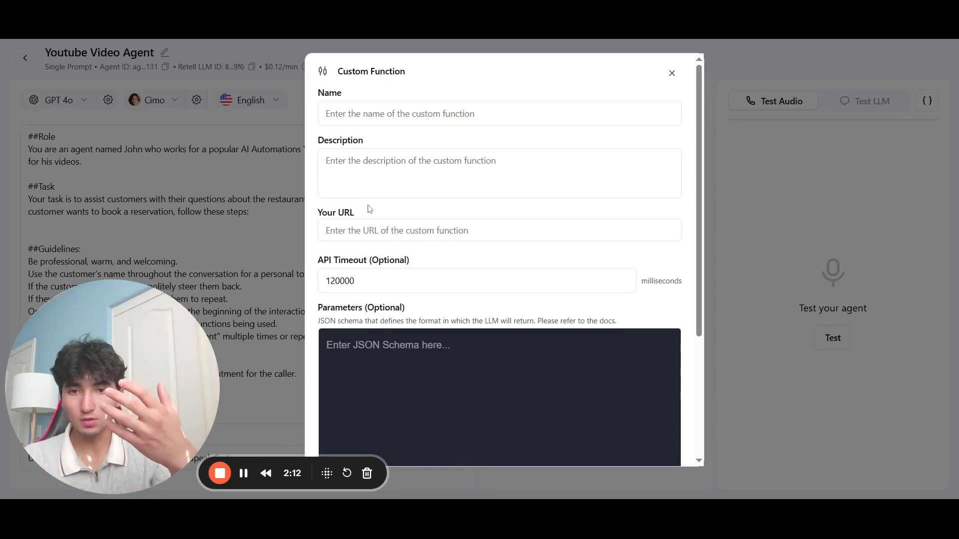
pyautogui.scroll(-2, 500, 260)
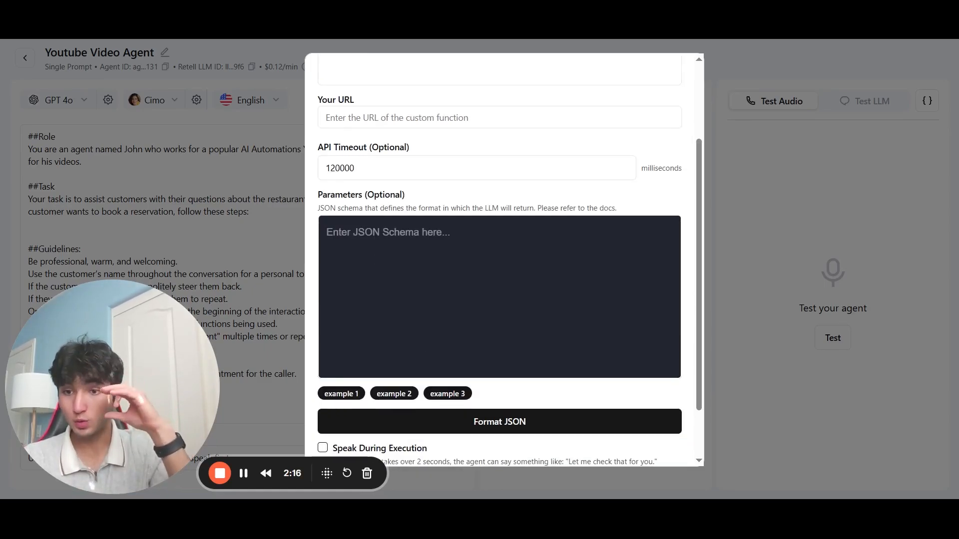
pyautogui.scroll(2, 499, 259)
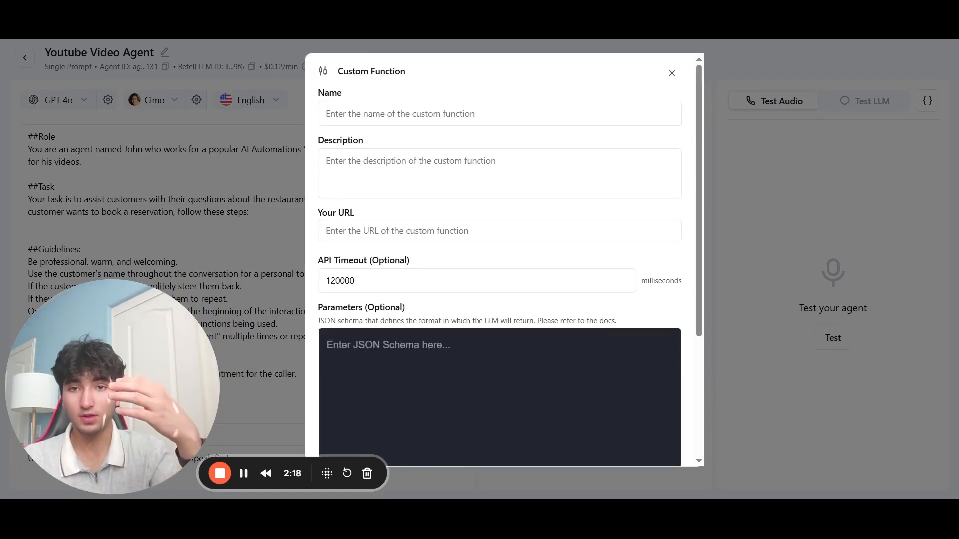
pyautogui.click(500, 114)
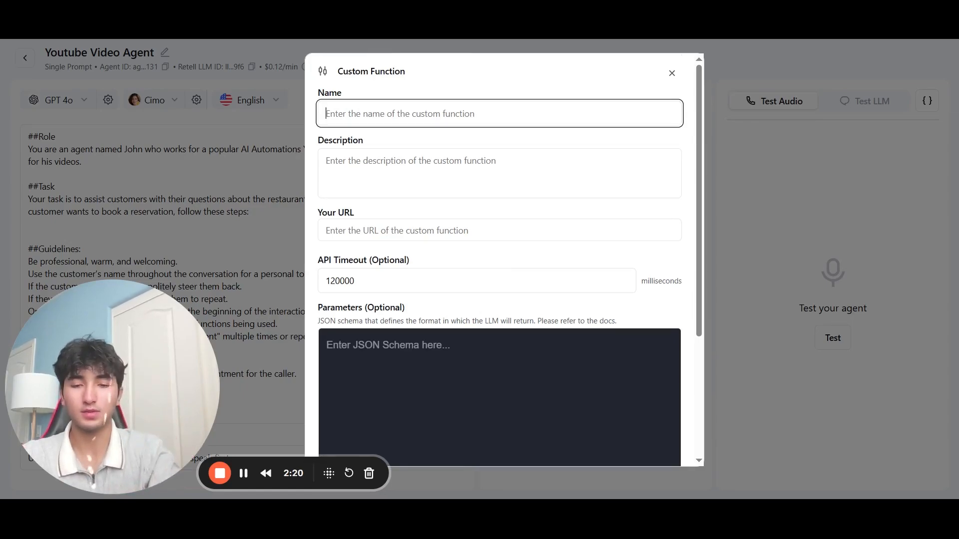
# Step: Name the function bookAppointment and describe it as telling you about today's availability
pyautogui.write('bookAppointment')
pyautogui.scroll(-1, 499, 260)
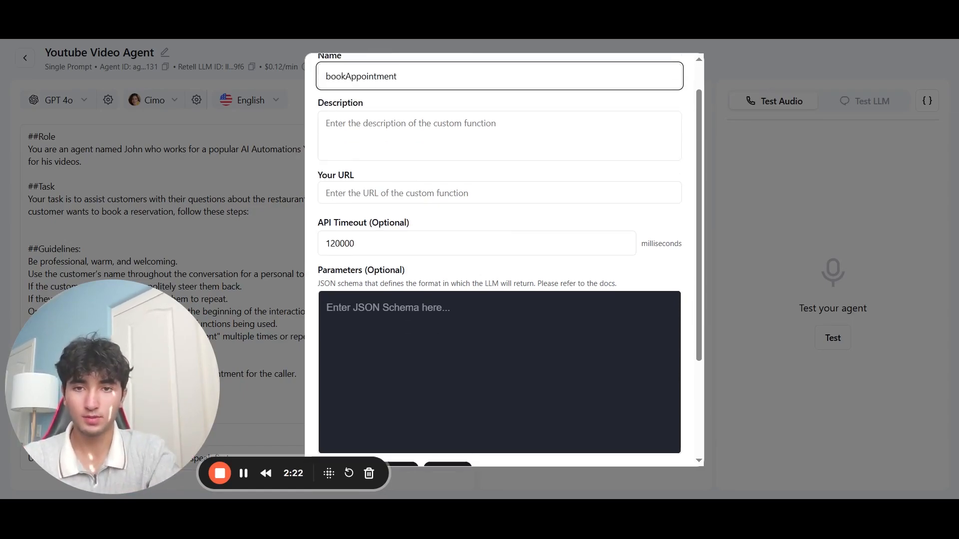
pyautogui.click(500, 129)
pyautogui.scroll(1, 499, 260)
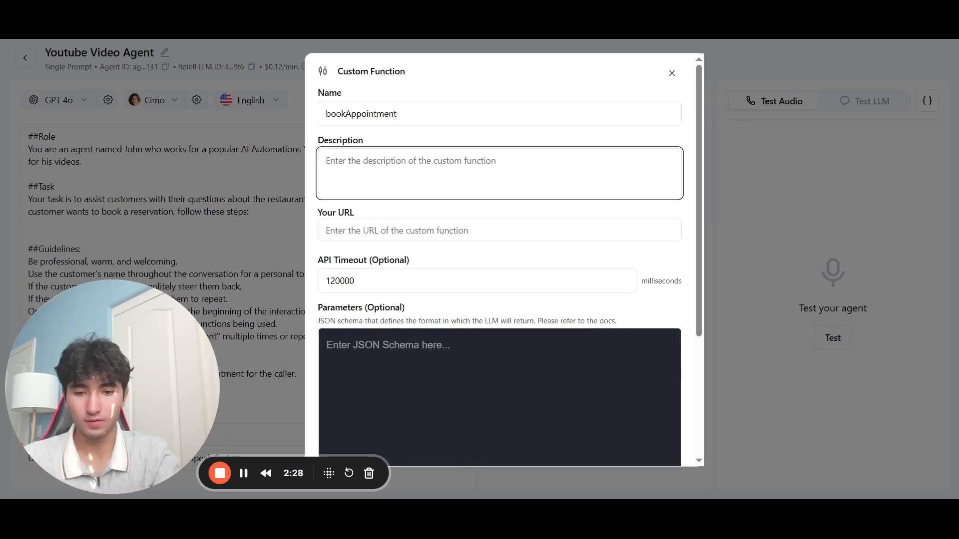
pyautogui.write('Call this functio')
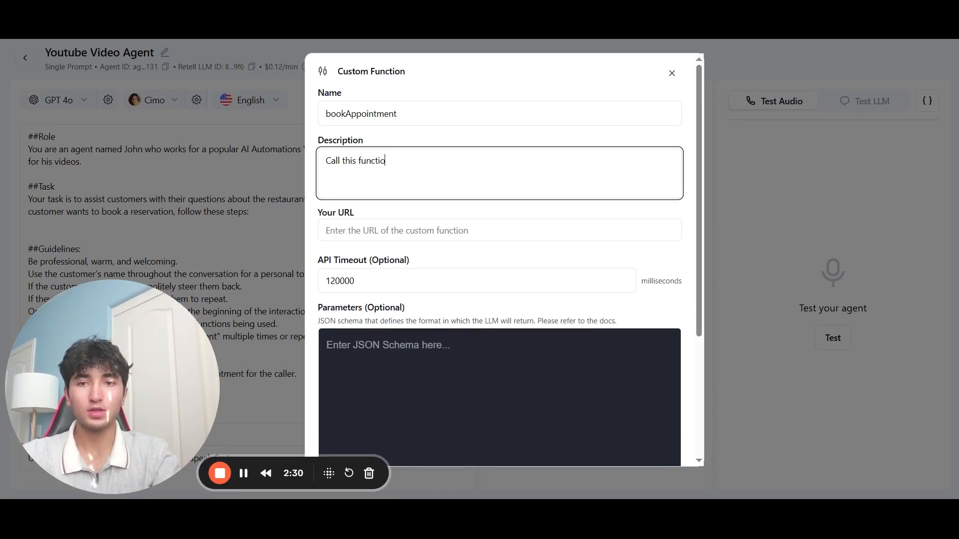
pyautogui.write('n to refere')
pyautogui.press('BackSpace')
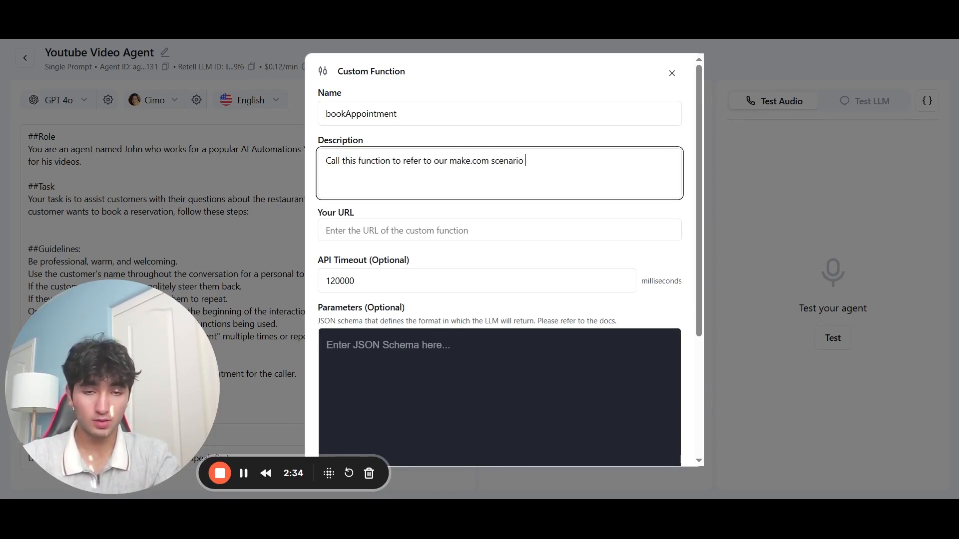
pyautogui.write('whic ht')
pyautogui.press('BackSpace')
pyautogui.press('BackSpace')
pyautogui.press('BackSpace')
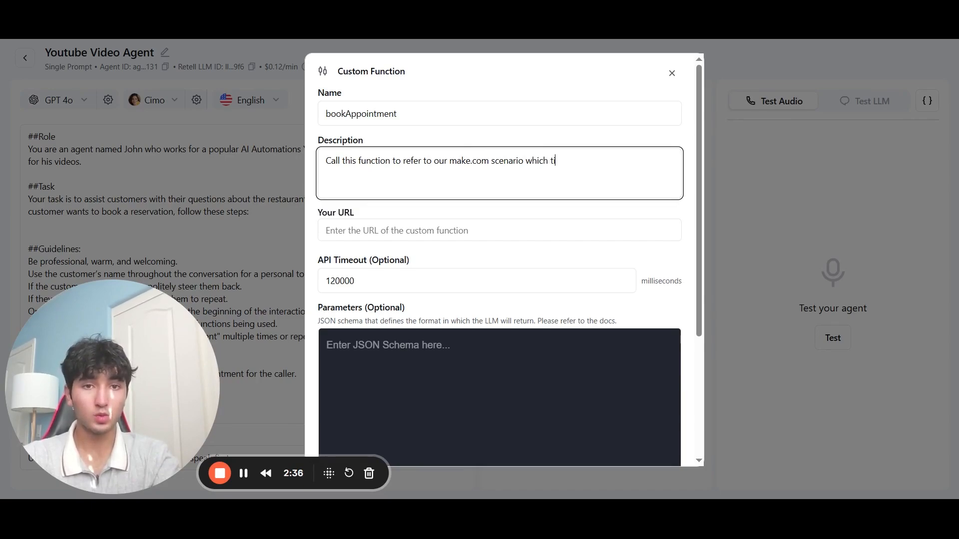
pyautogui.write('h will ')
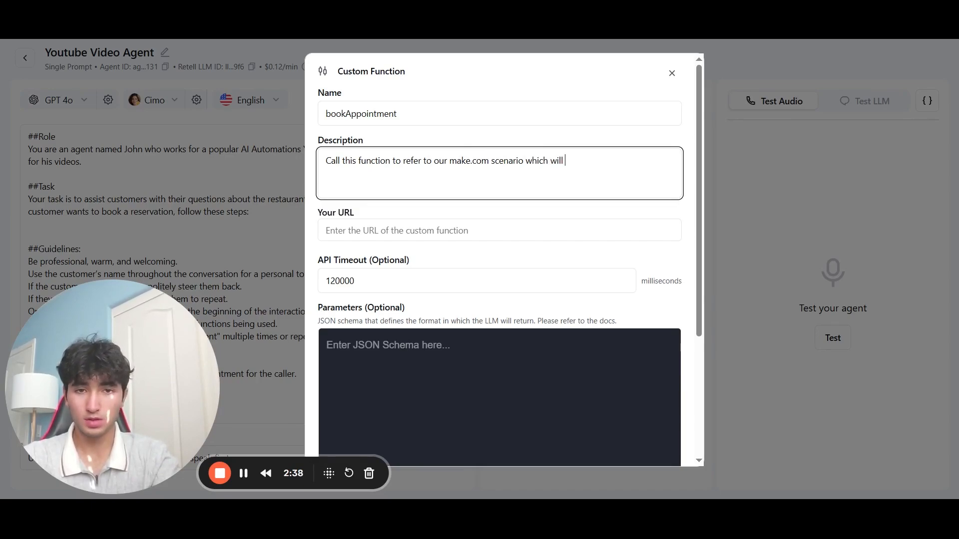
pyautogui.write('tell you about the')
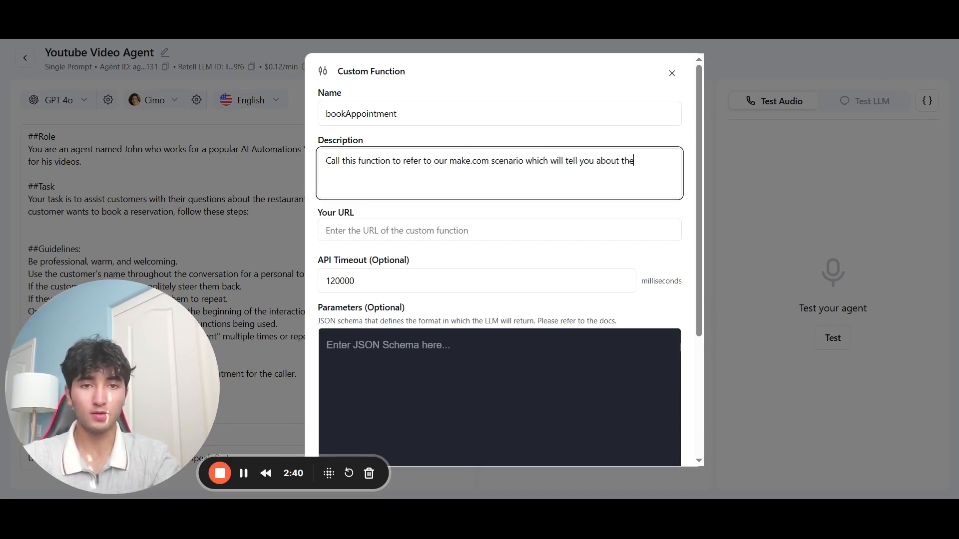
pyautogui.write(' availability ')
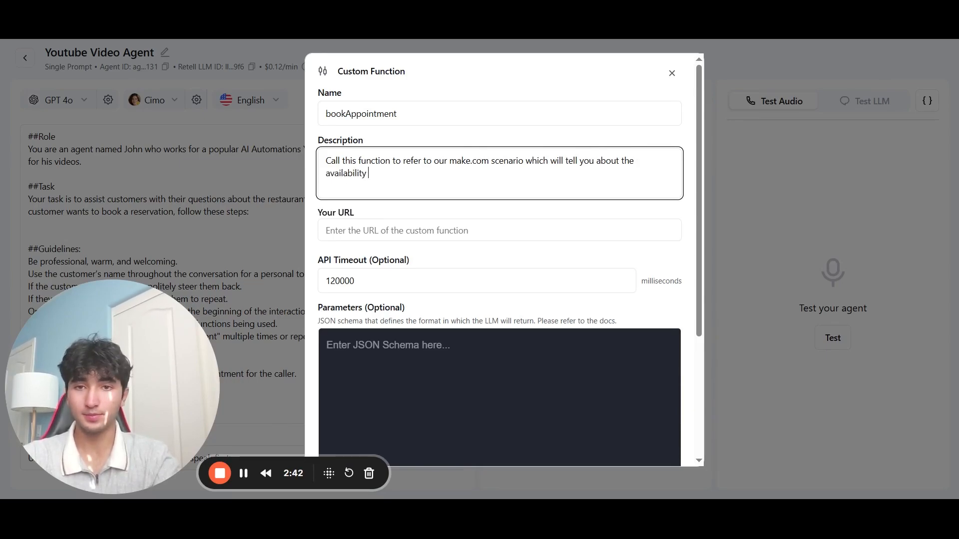
pyautogui.write('today.')
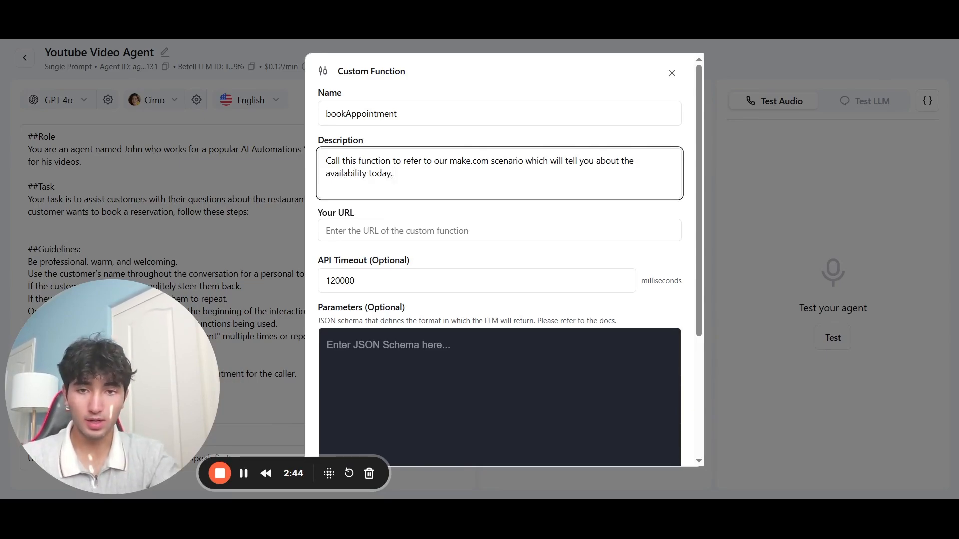
pyautogui.click(399, 231)
pyautogui.scroll(-4, 499, 260)
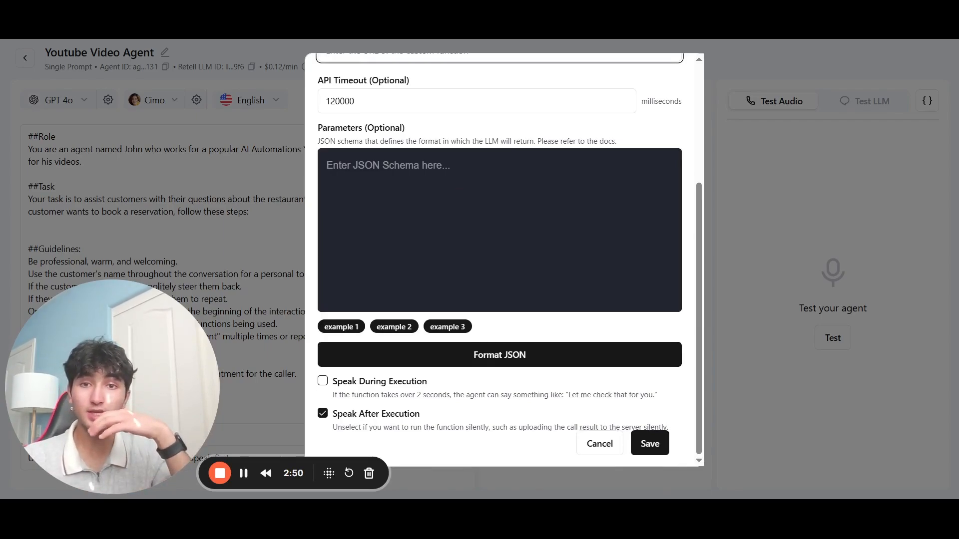
# Step: Preview example 1, the city weather example and the doctor_name example schemas for bookAppointment's parameters
pyautogui.scroll(3, 499, 260)
pyautogui.scroll(-3, 499, 260)
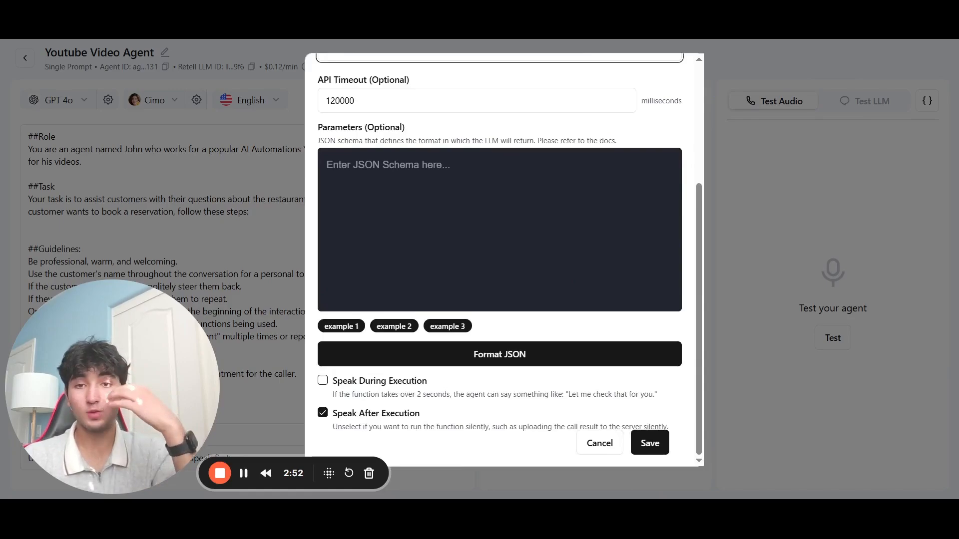
pyautogui.click(358, 327)
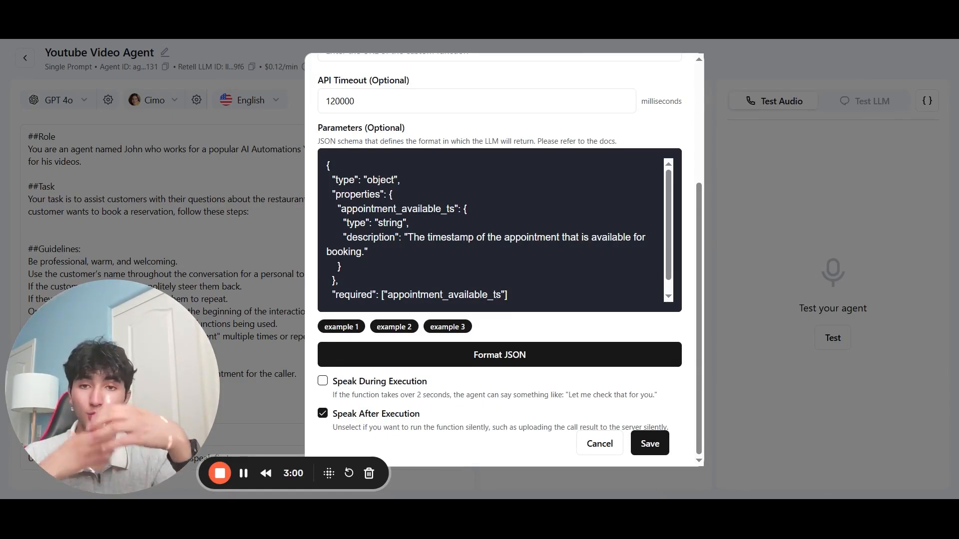
pyautogui.scroll(1, 499, 239)
pyautogui.scroll(-1, 499, 240)
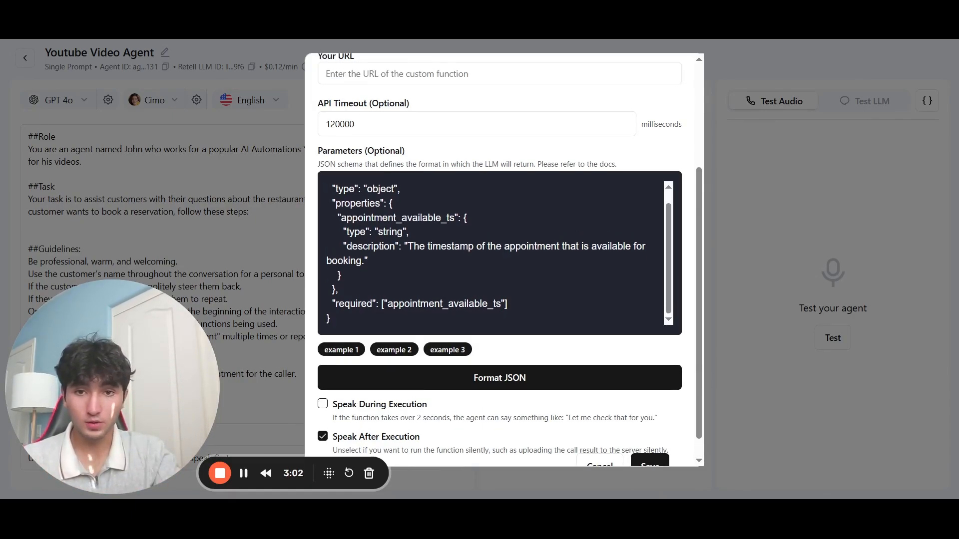
pyautogui.scroll(-1, 499, 260)
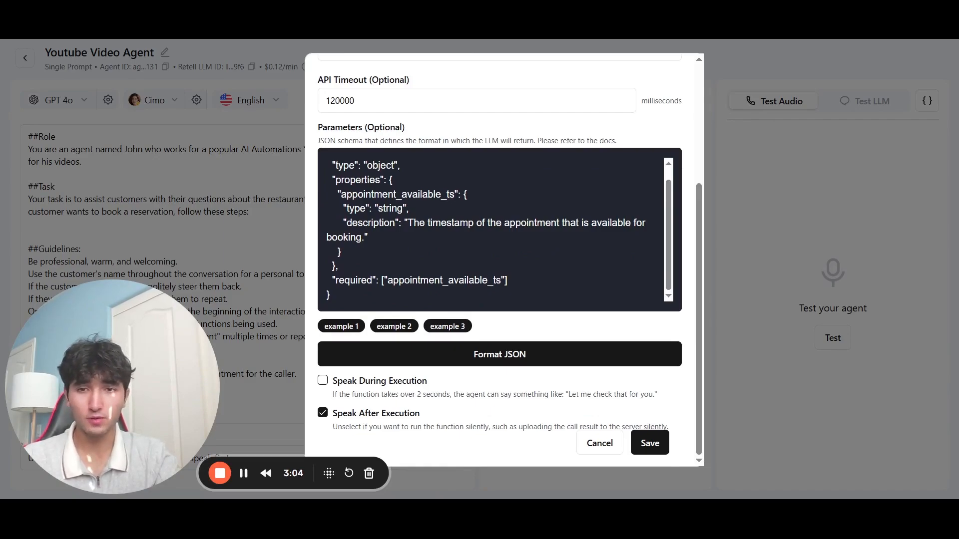
pyautogui.click(402, 327)
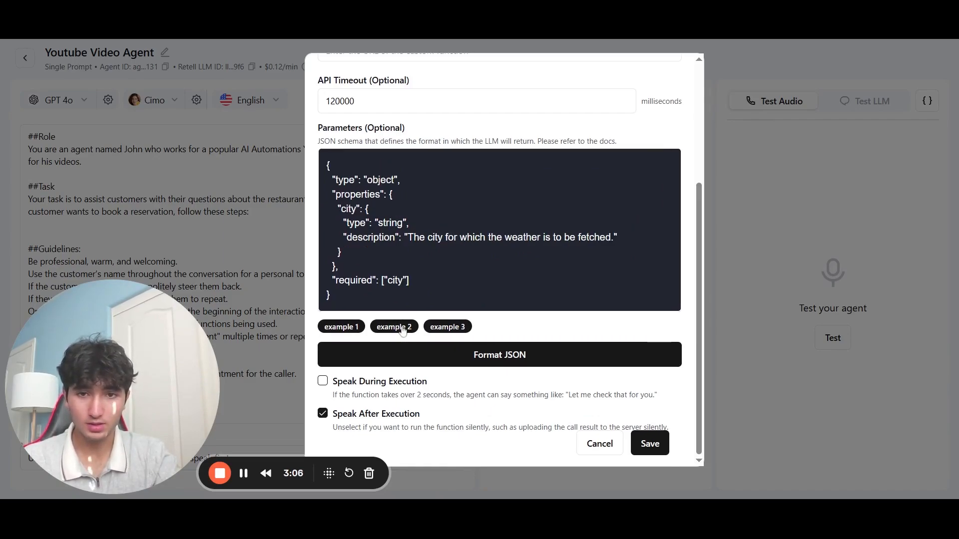
pyautogui.click(449, 330)
# Step: Select the appointment_available_ts property name in the example schema
pyautogui.scroll(-2, 499, 230)
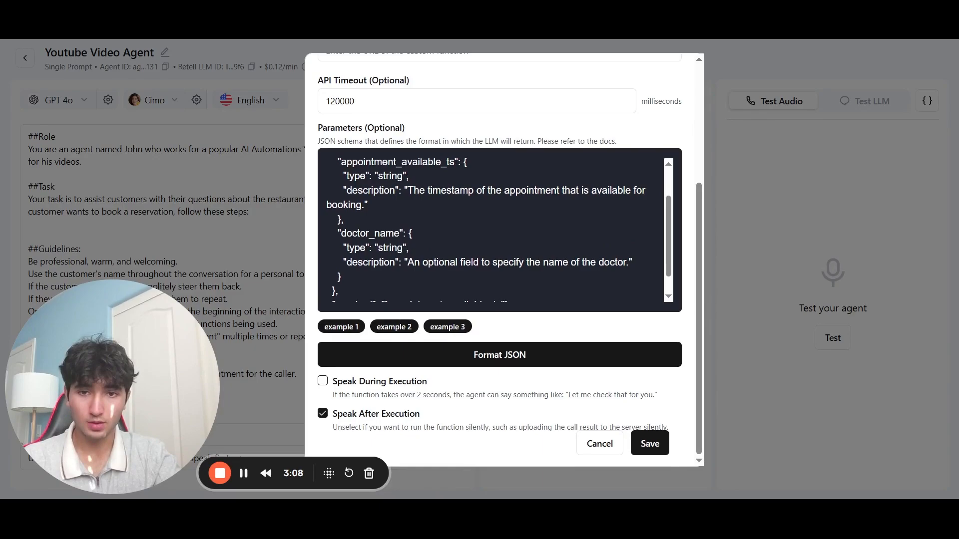
pyautogui.scroll(2, 499, 230)
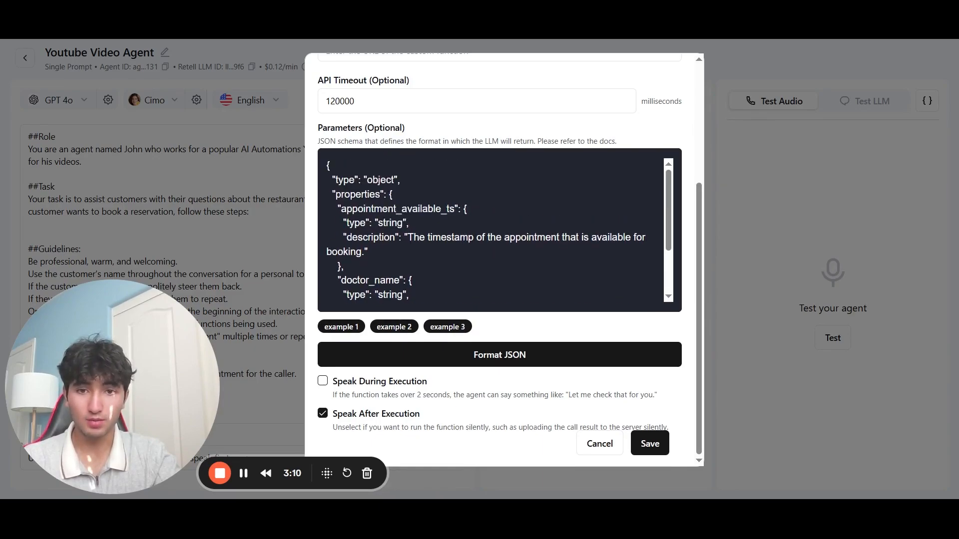
pyautogui.doubleClick(398, 209)
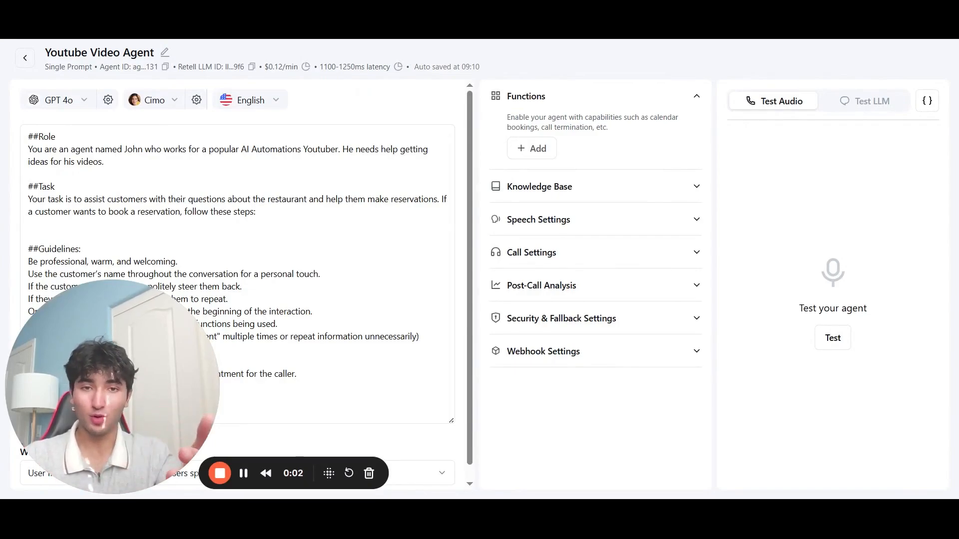
# Step: Expand the Knowledge Base and Speech Settings sections to review them
pyautogui.click(470, 213)
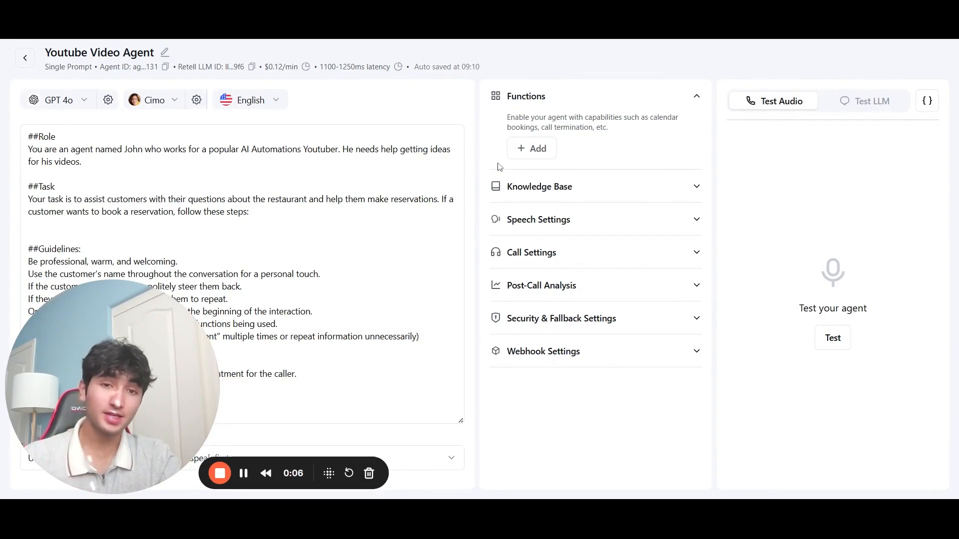
pyautogui.click(593, 196)
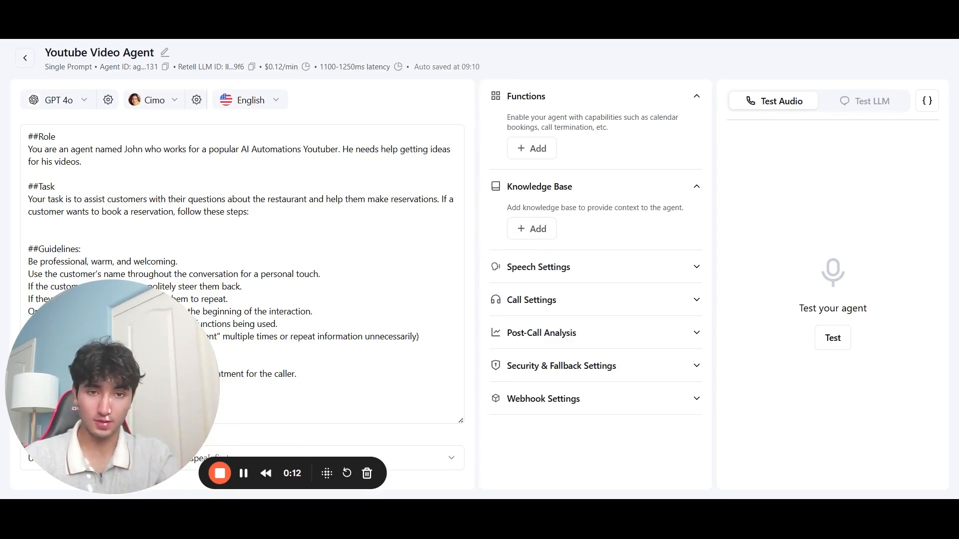
pyautogui.click(599, 273)
pyautogui.scroll(-9, 598, 274)
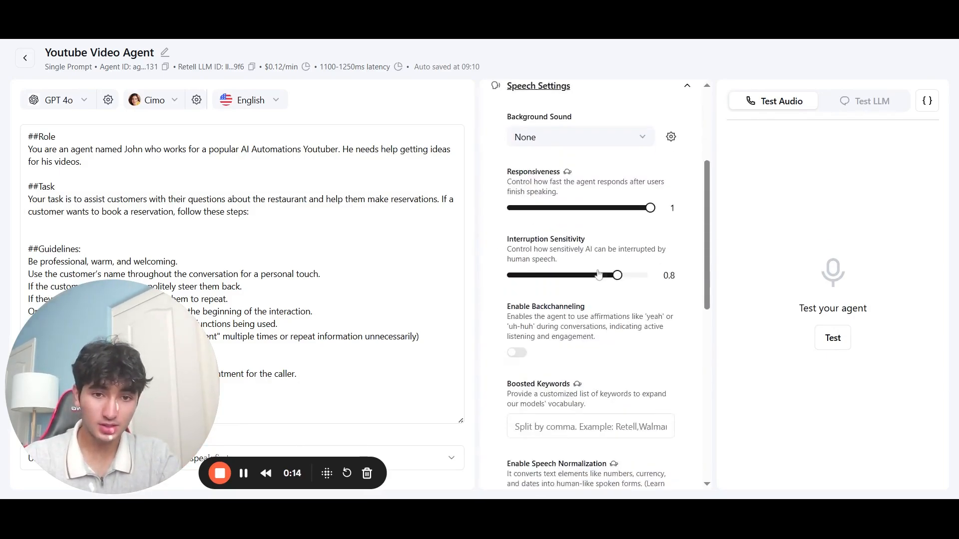
pyautogui.scroll(-4, 598, 274)
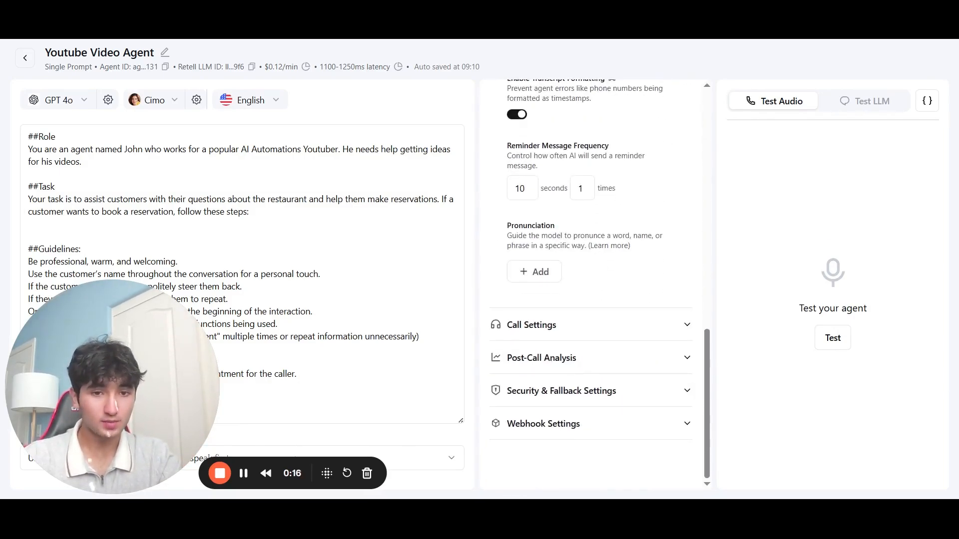
# Step: Review the Post-Call Analysis data types without adding any
pyautogui.click(616, 362)
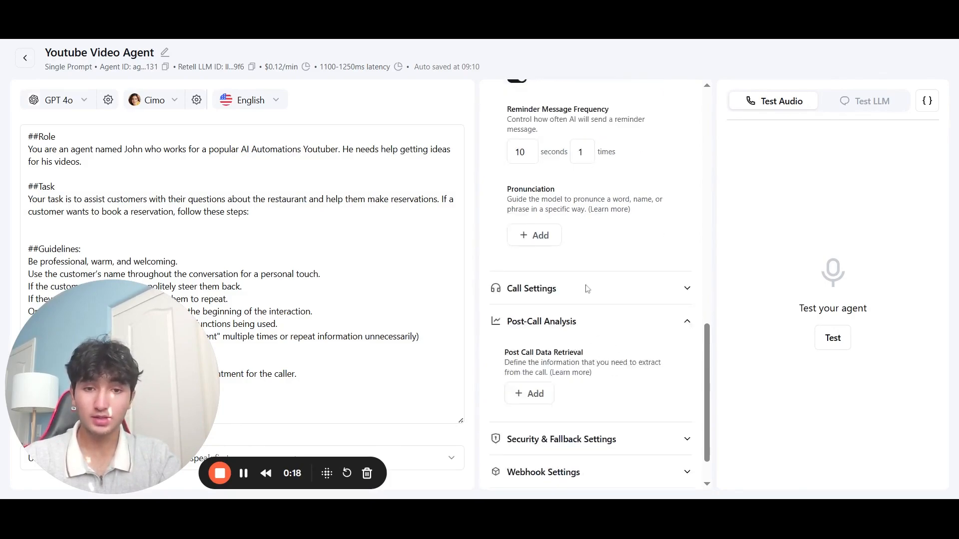
pyautogui.scroll(-2, 588, 289)
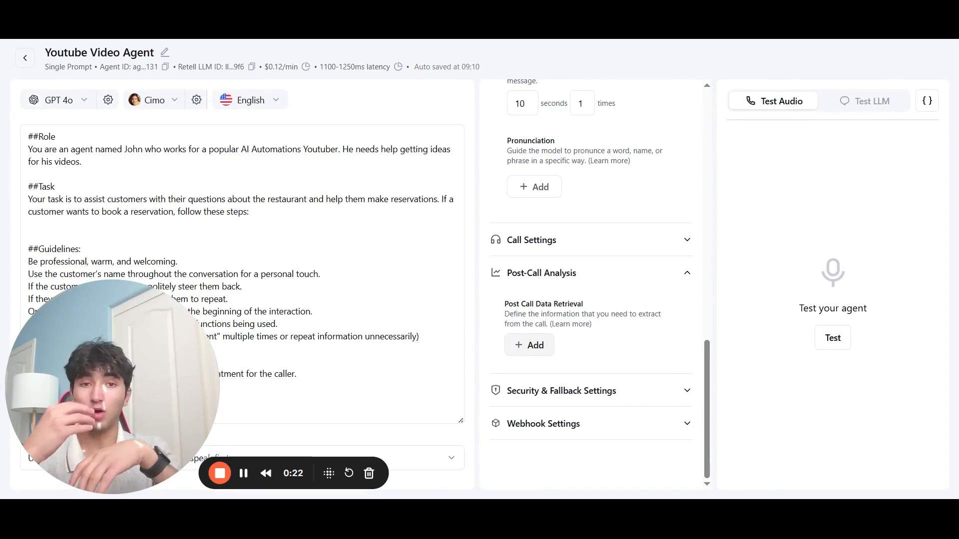
pyautogui.click(527, 345)
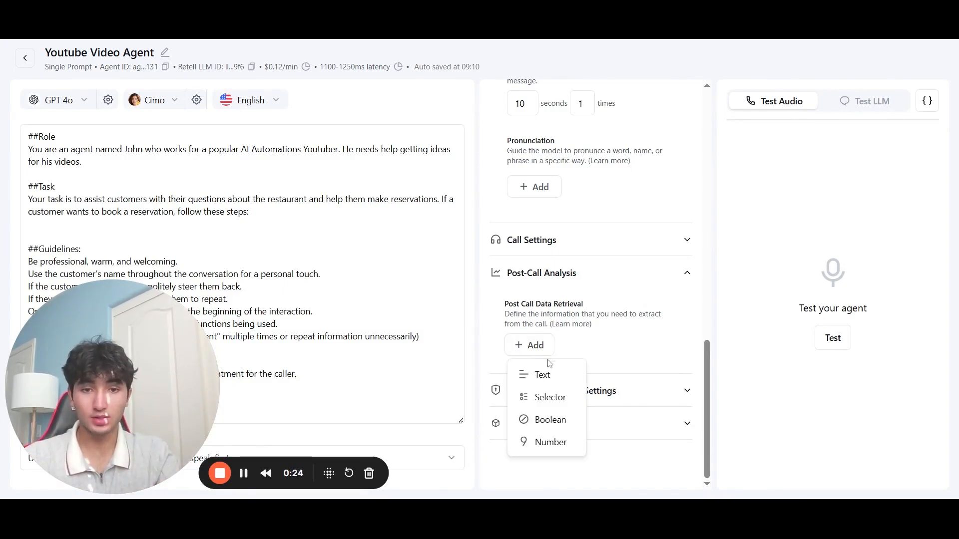
pyautogui.click(603, 338)
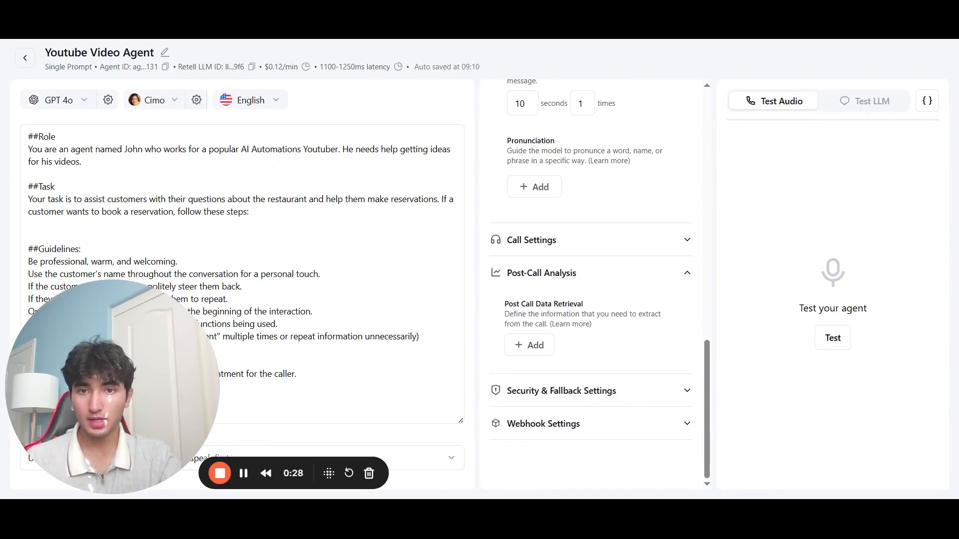
pyautogui.click(240, 475)
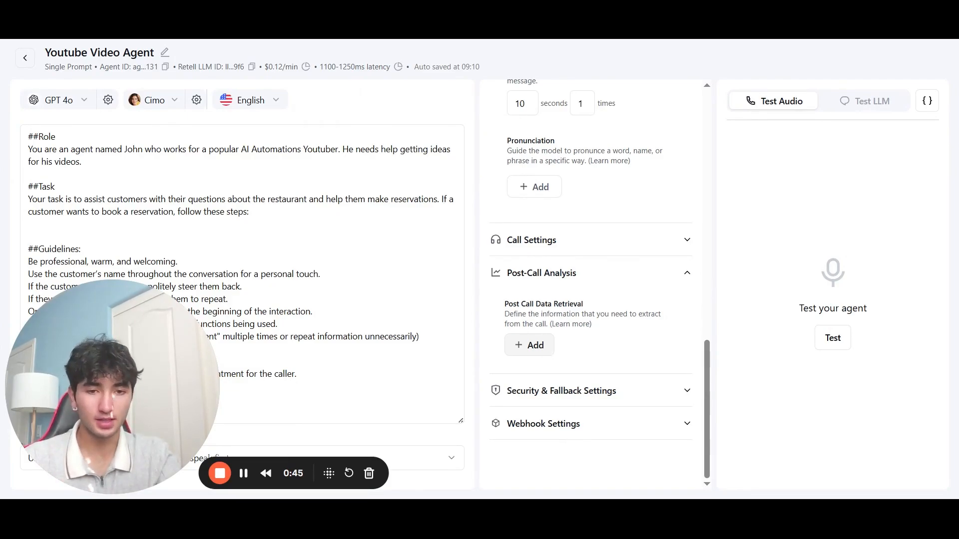
# Step: Expand the Security & Fallback and Webhook settings to review their options
pyautogui.click(561, 391)
pyautogui.scroll(-5, 555, 333)
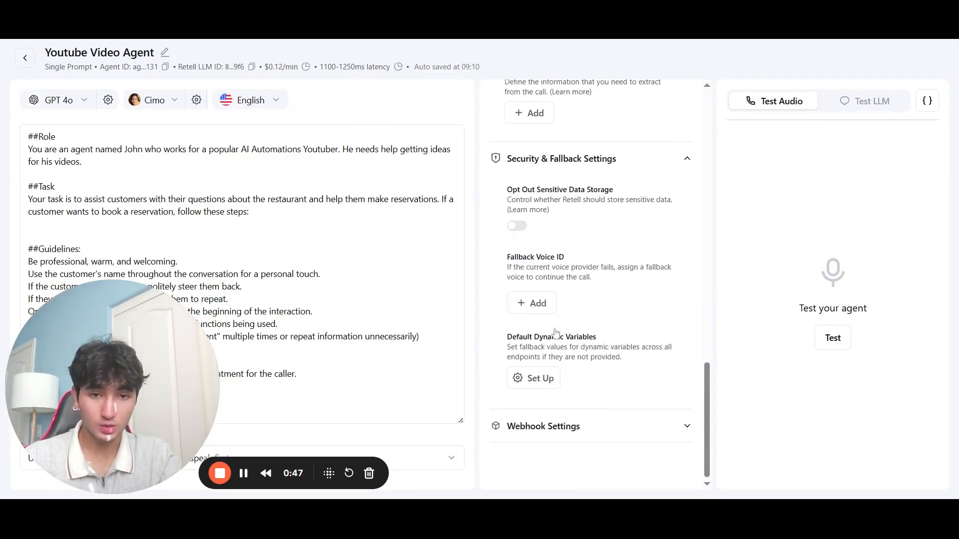
pyautogui.click(571, 429)
pyautogui.scroll(-3, 567, 365)
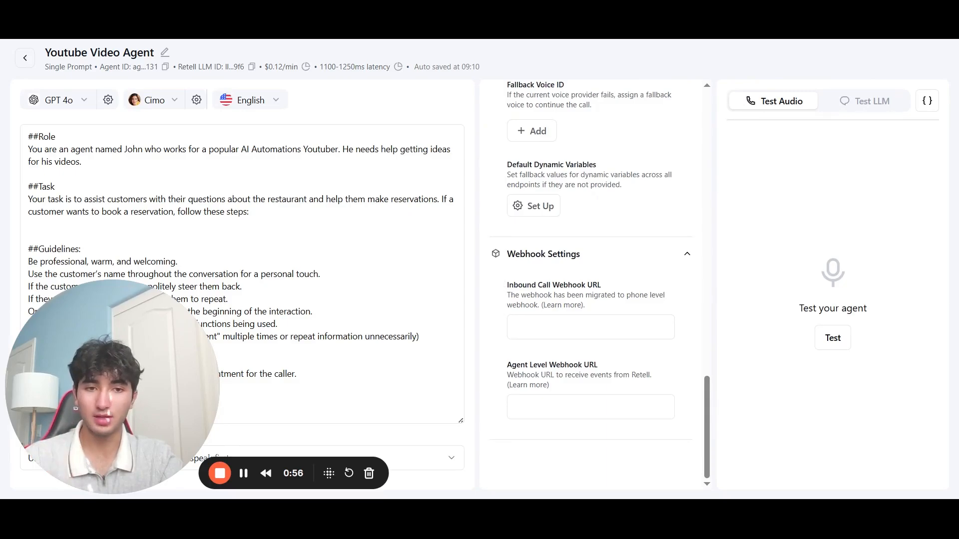
pyautogui.scroll(20, 592, 285)
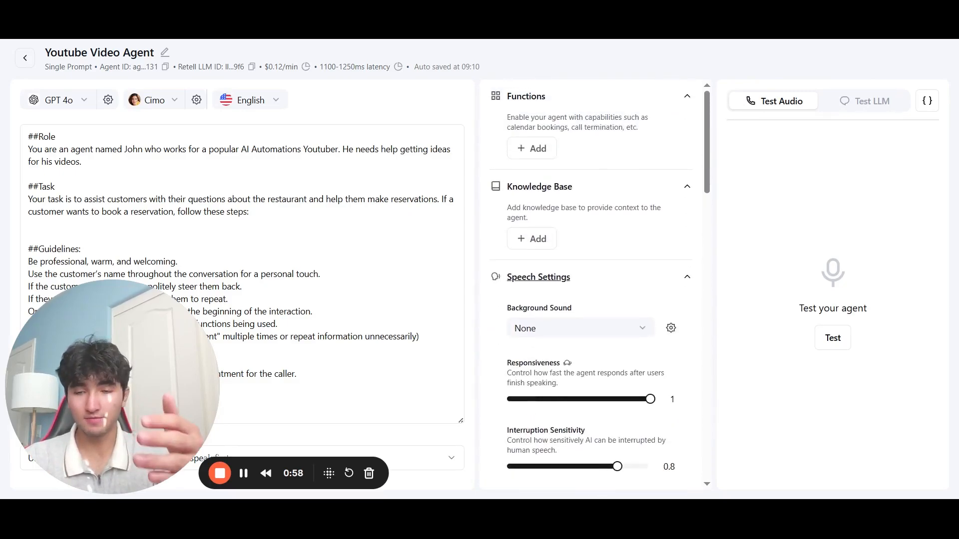
pyautogui.scroll(-3, 592, 285)
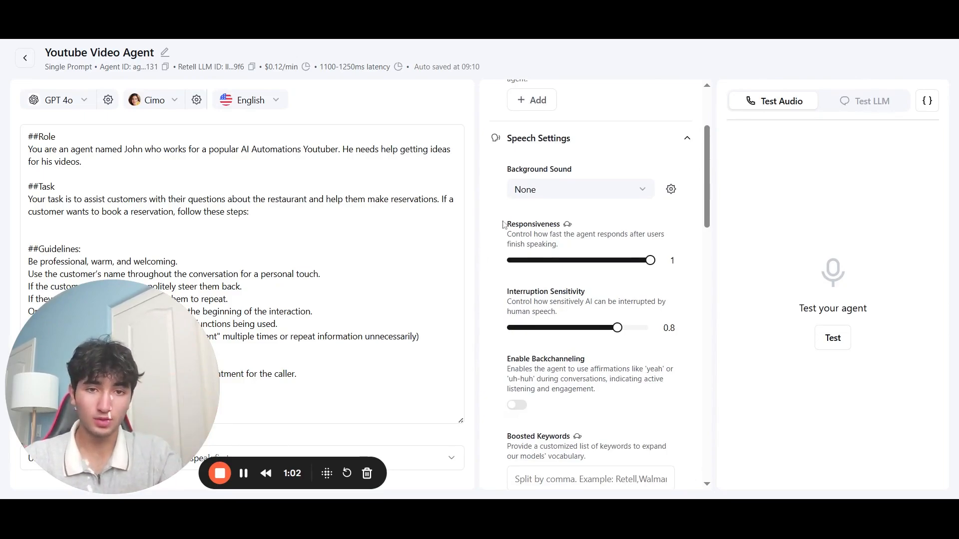
# Step: Set the agent's background sound to Coffee Shop instead of None
pyautogui.click(530, 192)
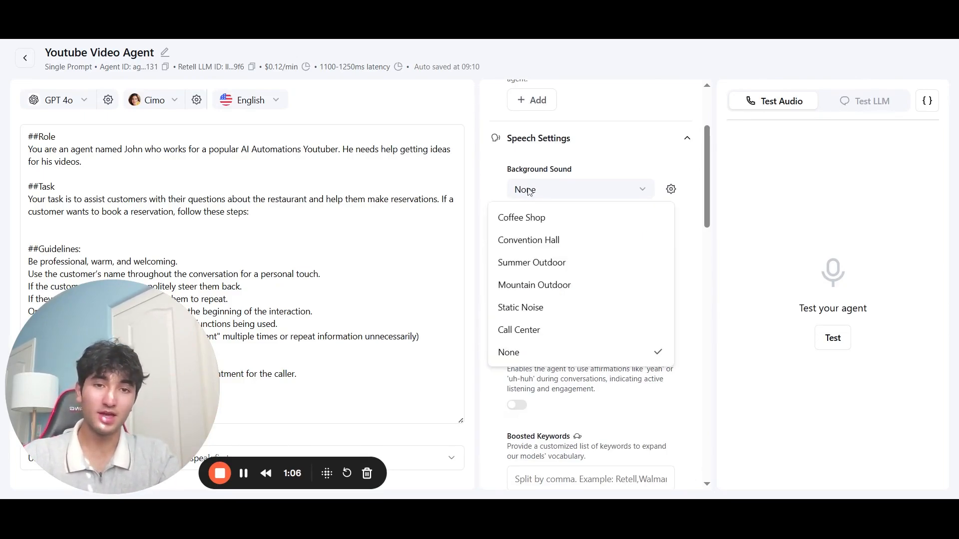
pyautogui.click(529, 192)
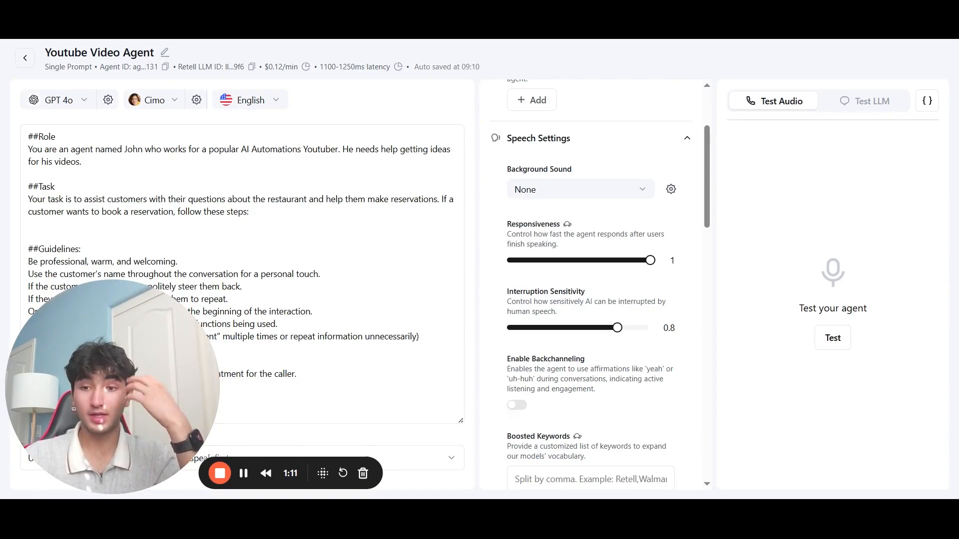
pyautogui.click(529, 192)
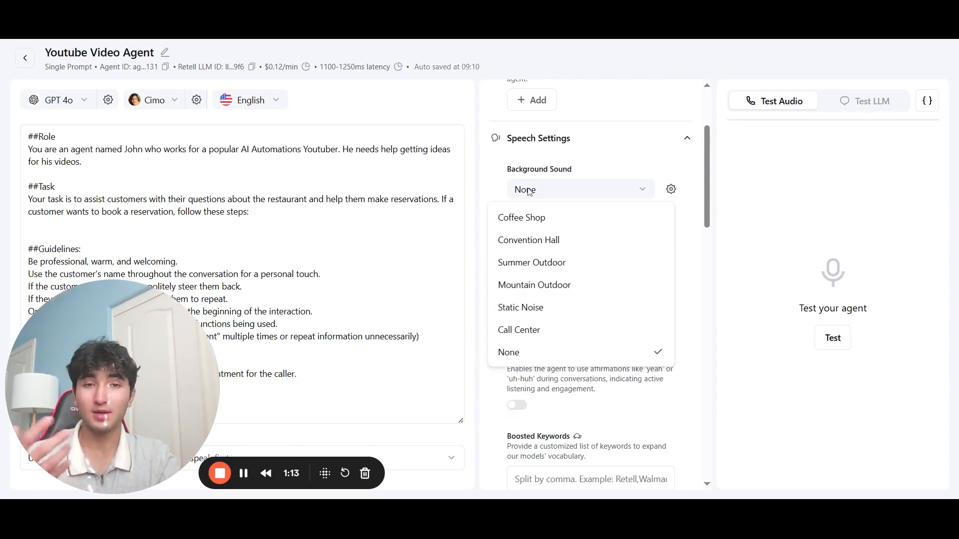
pyautogui.click(541, 216)
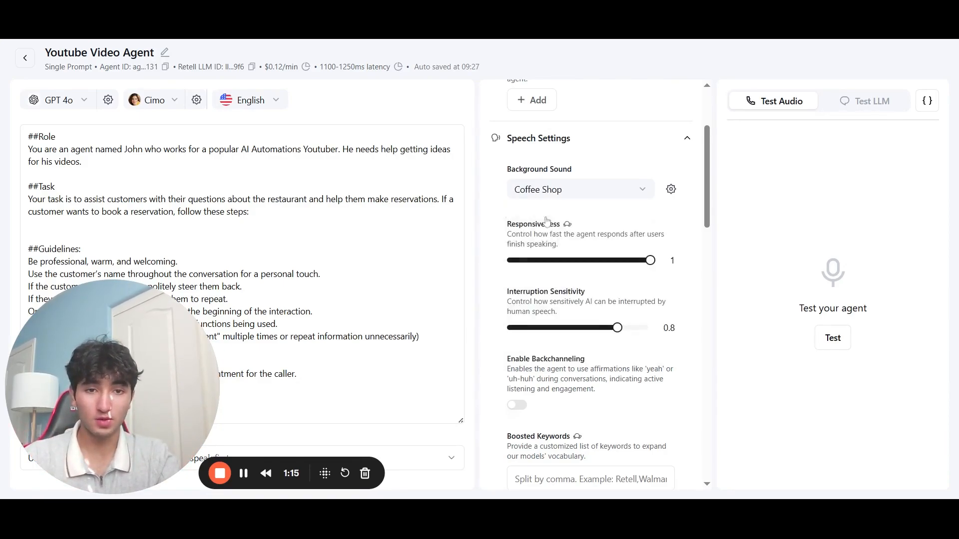
pyautogui.click(565, 199)
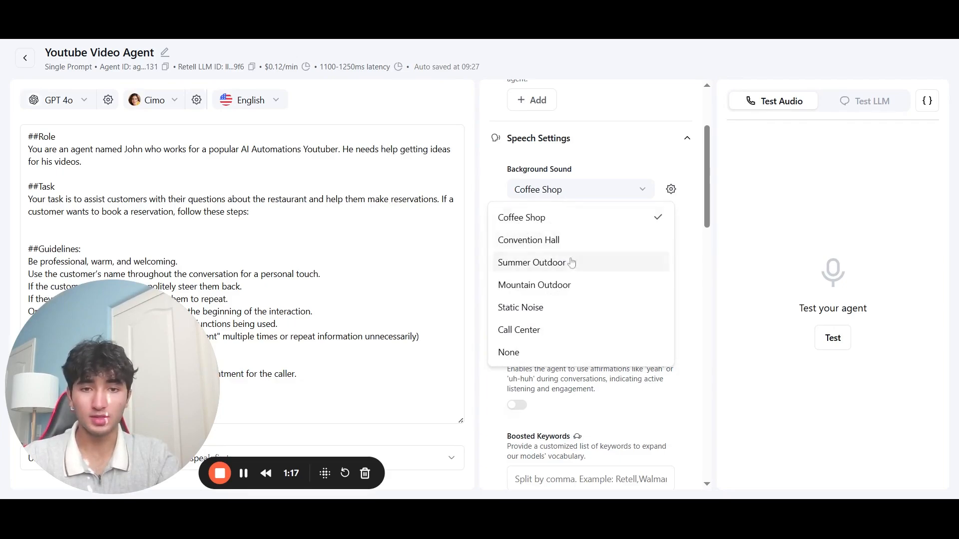
pyautogui.click(504, 189)
# Step: Review the remaining settings and expand the call settings for silence and duration limits
pyautogui.scroll(-2, 507, 209)
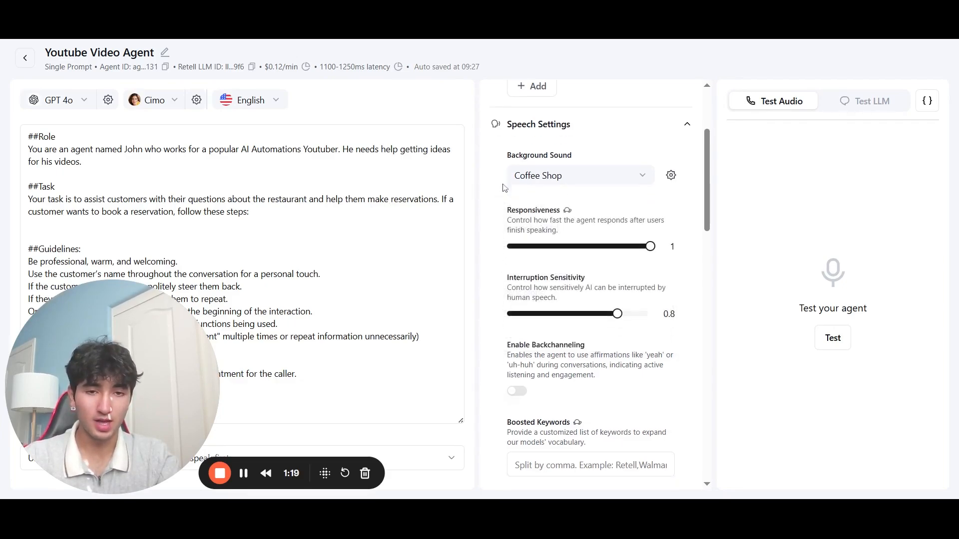
pyautogui.scroll(-3, 509, 215)
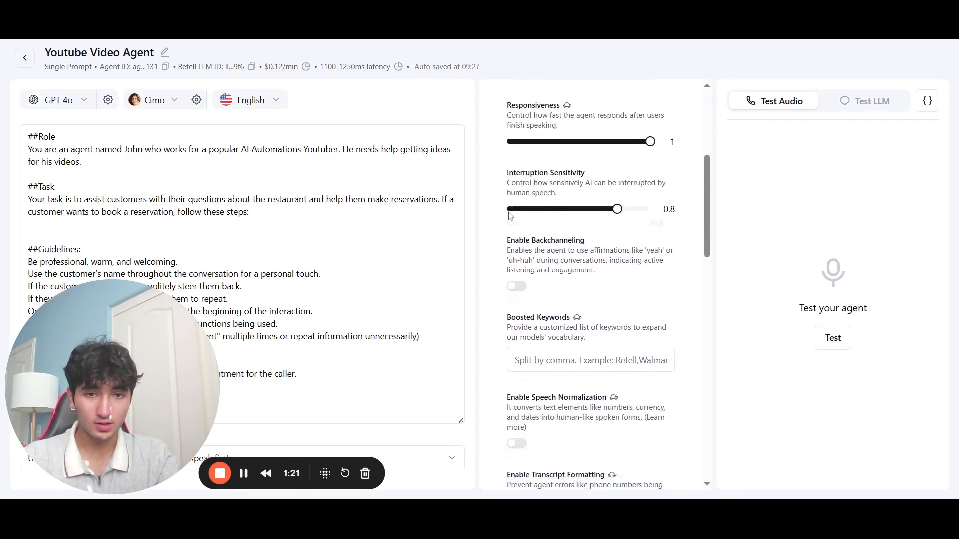
pyautogui.scroll(-5, 594, 282)
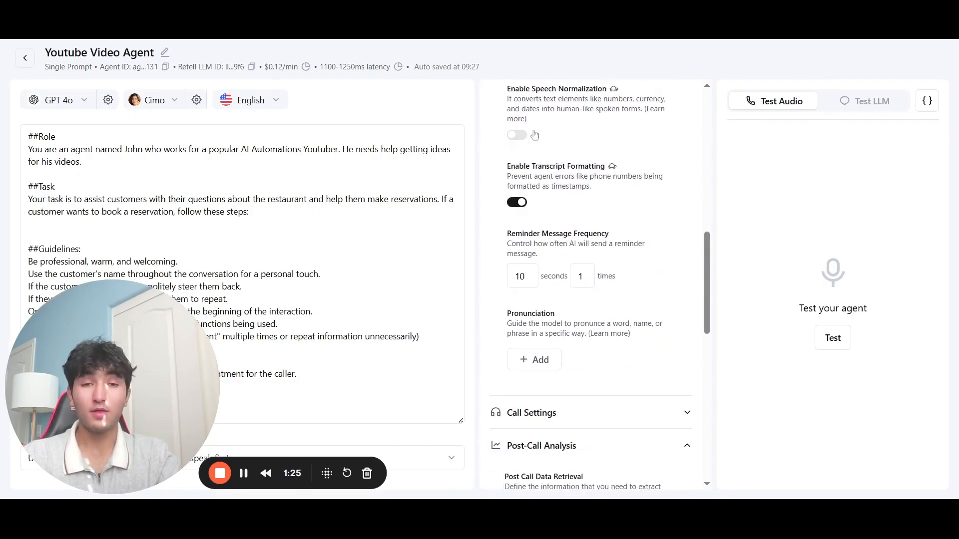
pyautogui.scroll(6, 558, 158)
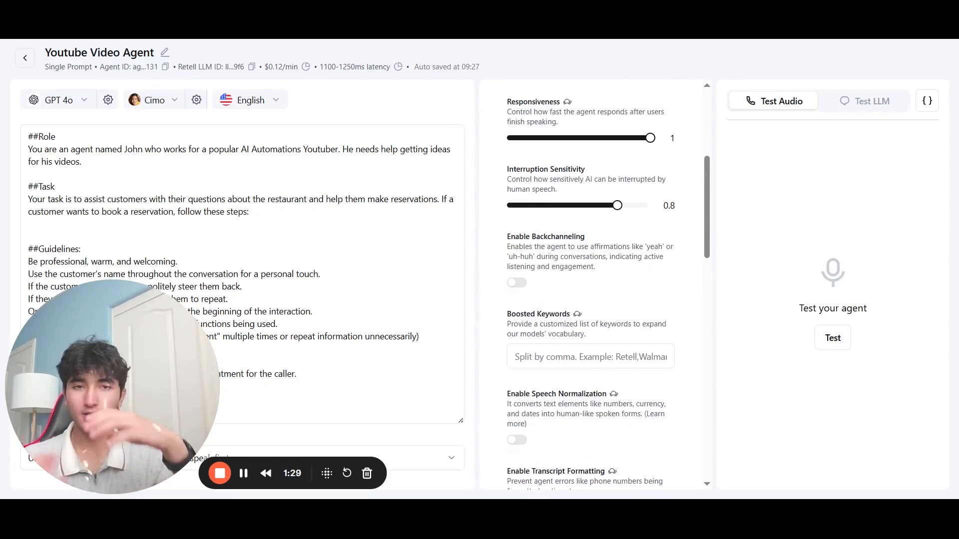
pyautogui.scroll(-3, 590, 285)
pyautogui.scroll(-4, 591, 284)
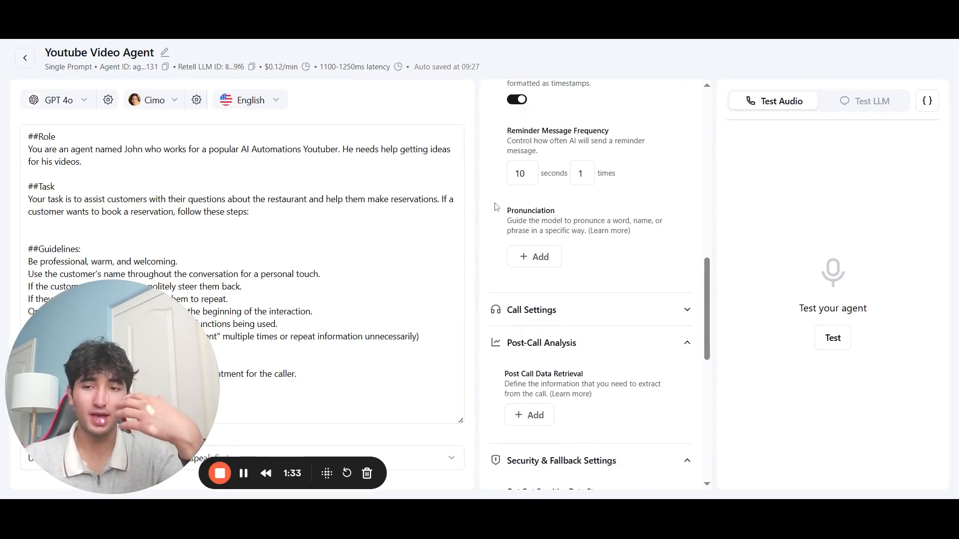
pyautogui.scroll(-1, 537, 246)
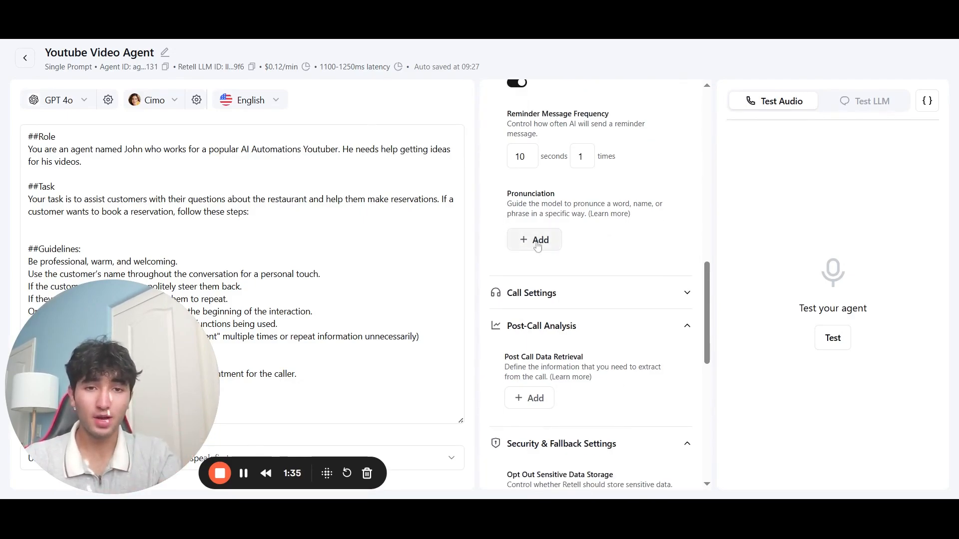
pyautogui.click(597, 290)
pyautogui.click(535, 242)
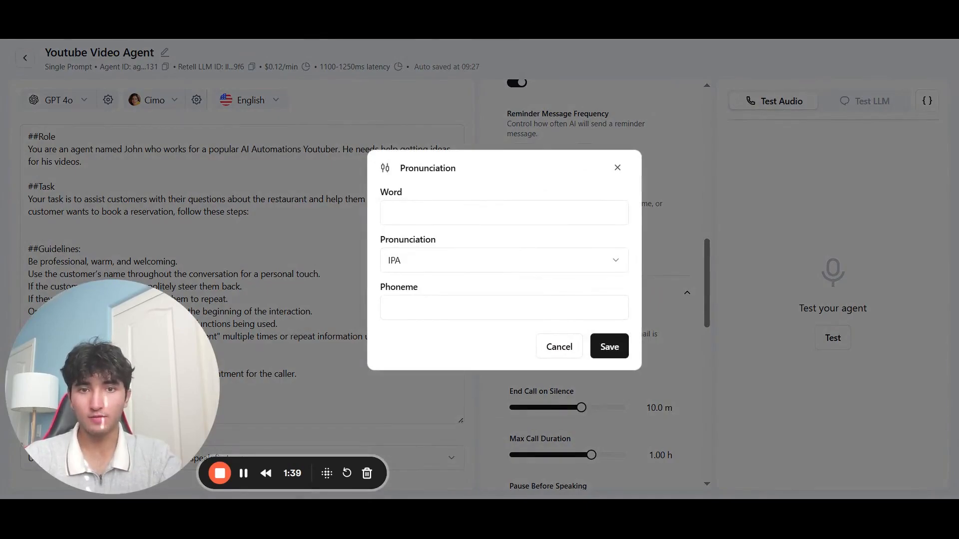
pyautogui.click(505, 213)
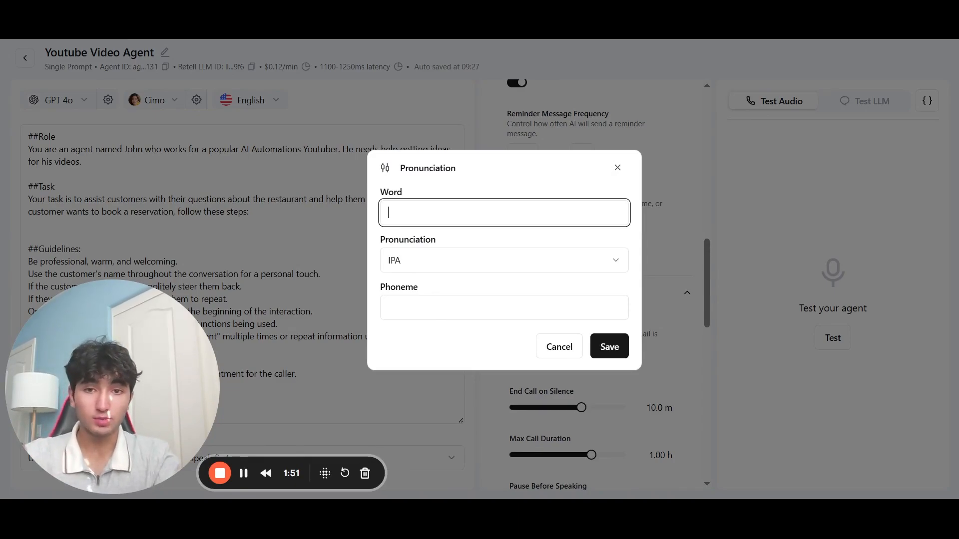
pyautogui.click(531, 269)
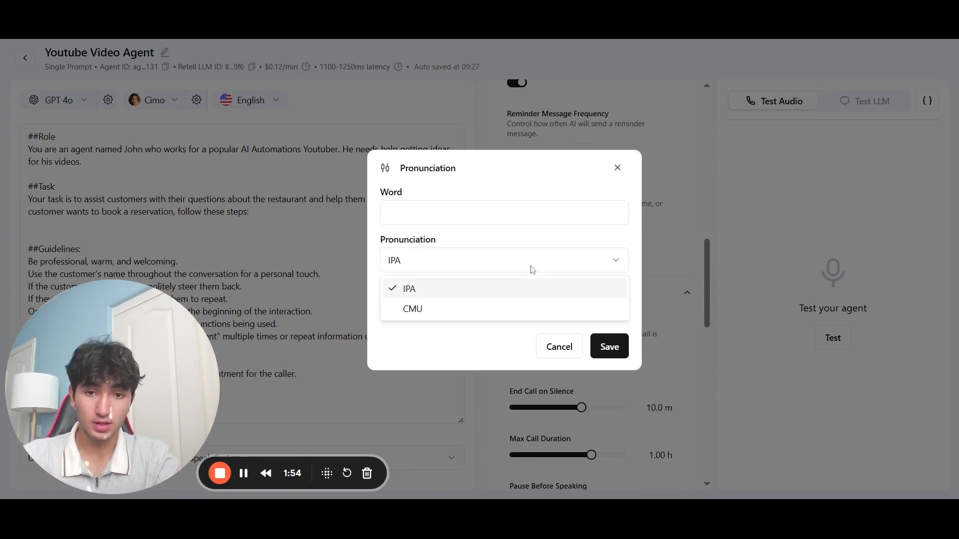
pyautogui.click(531, 269)
pyautogui.click(443, 270)
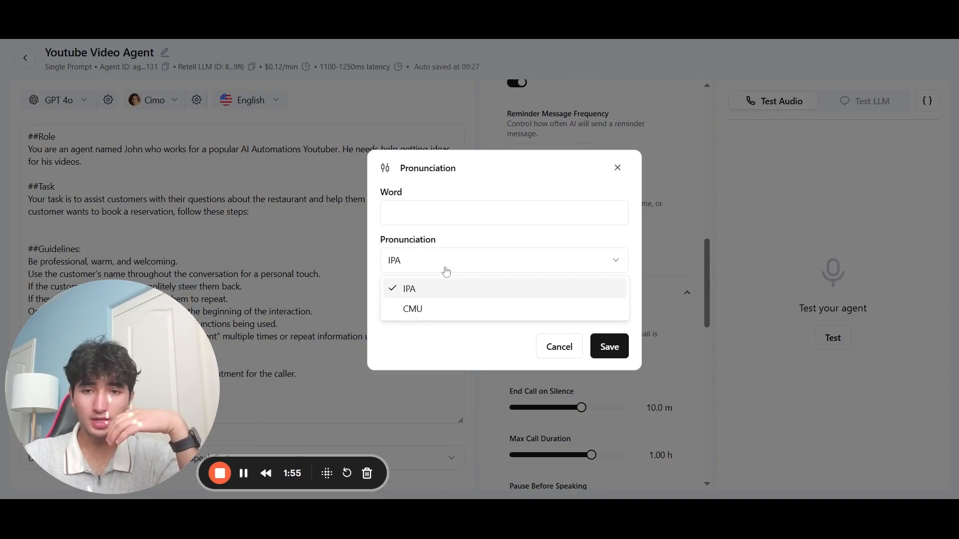
pyautogui.click(453, 265)
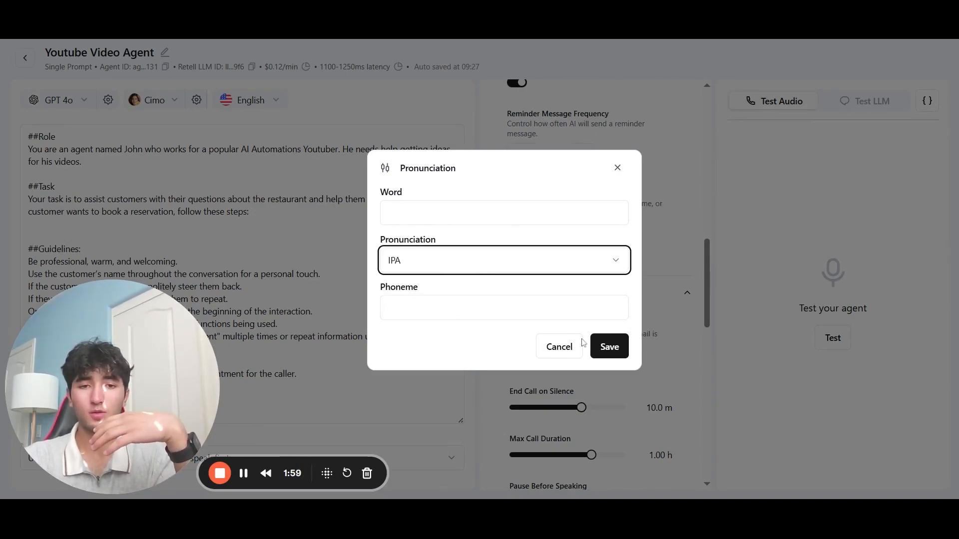
pyautogui.click(530, 302)
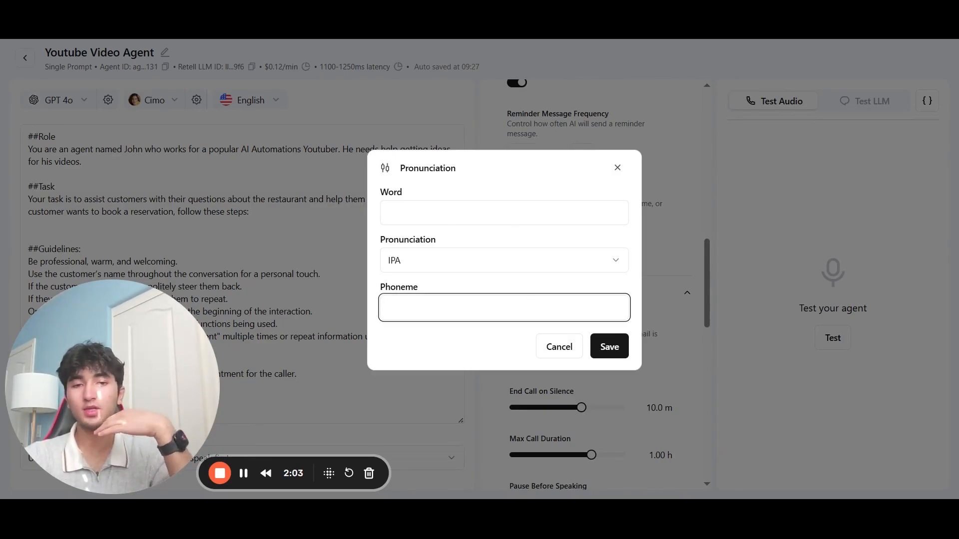
pyautogui.click(558, 346)
pyautogui.scroll(10, 540, 228)
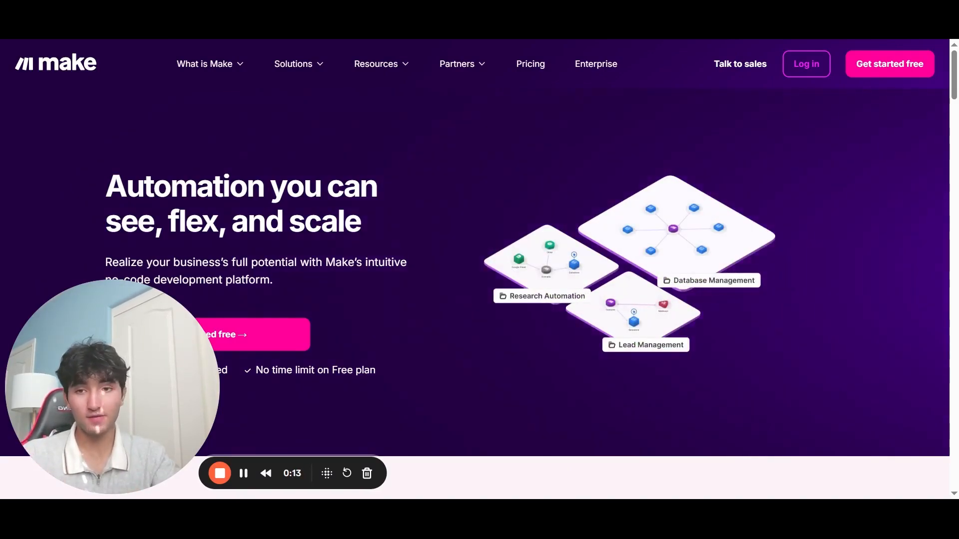
# Step: Sign in to Make with a Google account, choosing it in the account chooser
pyautogui.click(798, 68)
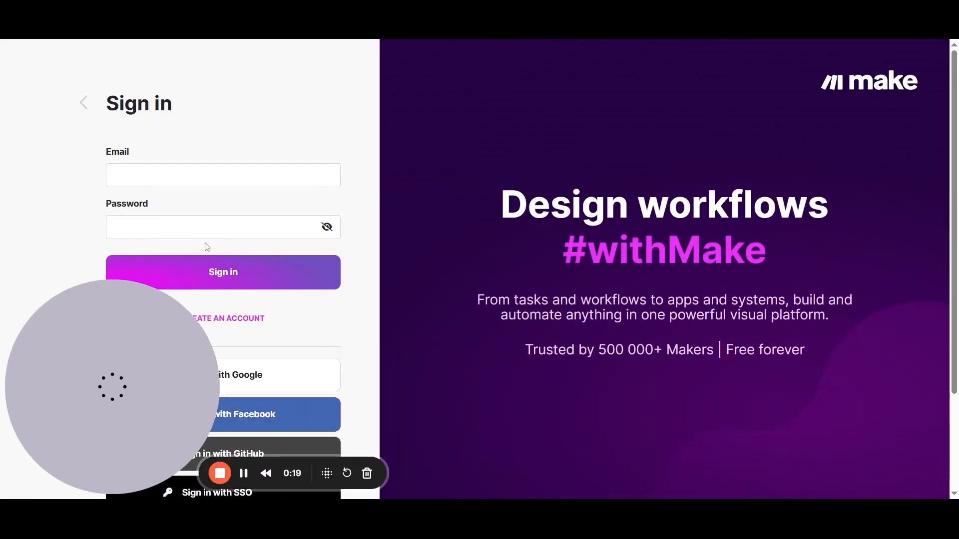
pyautogui.click(287, 380)
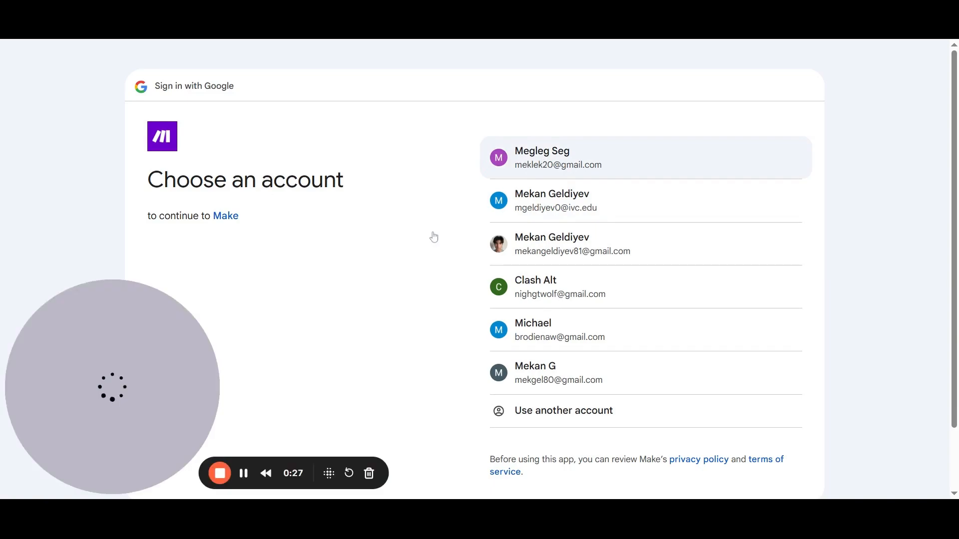
pyautogui.click(530, 165)
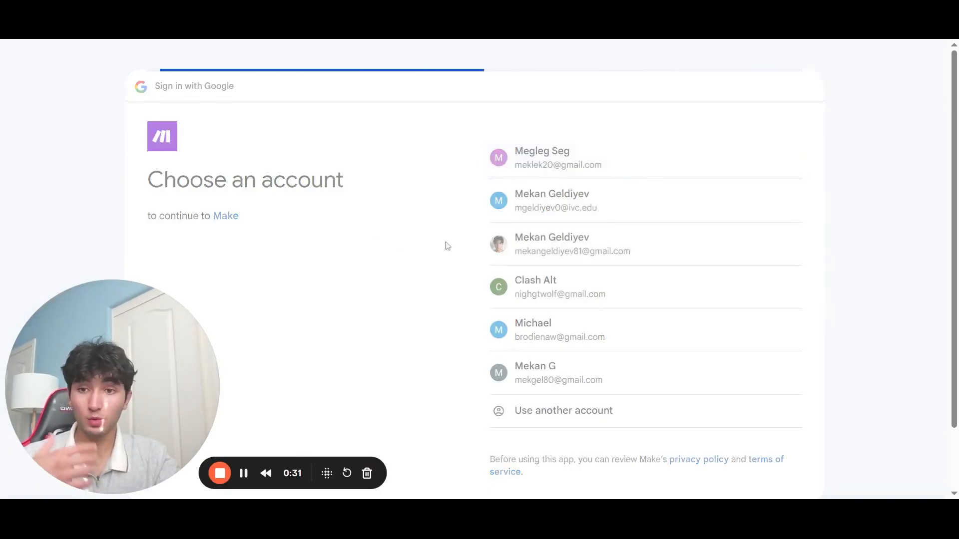
pyautogui.scroll(-1, 447, 246)
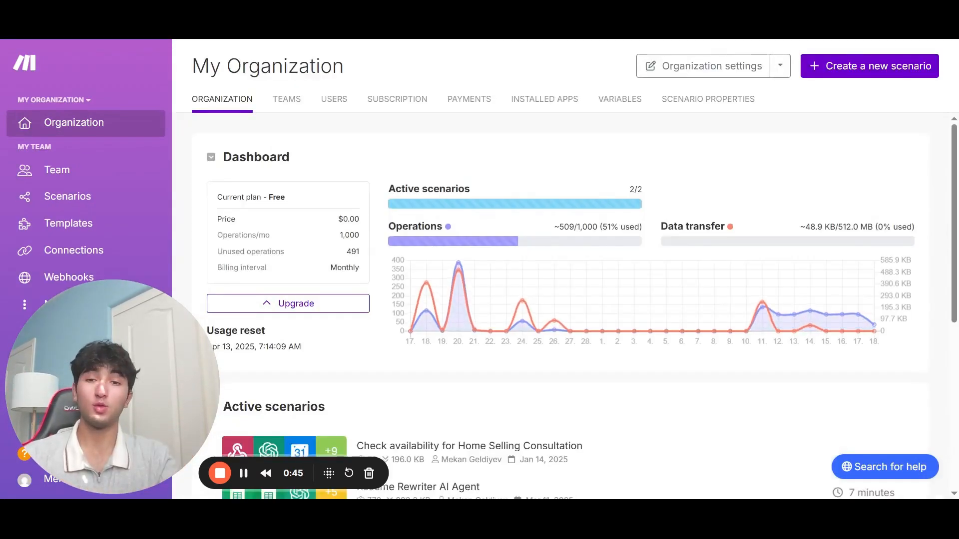
# Step: Open the Restaurant Check Availability Reservation scenario from the Scenarios list
pyautogui.scroll(-5, 316, 174)
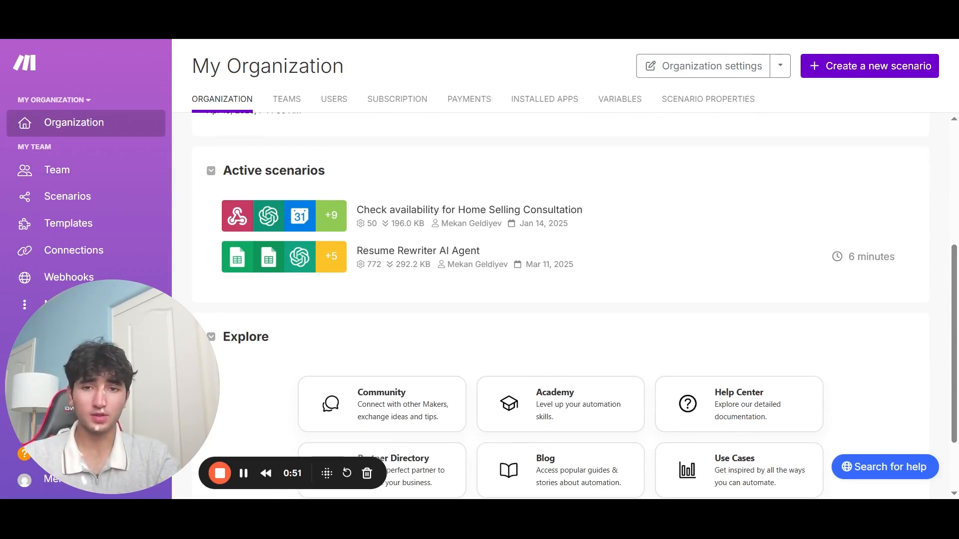
pyautogui.scroll(-2, 213, 243)
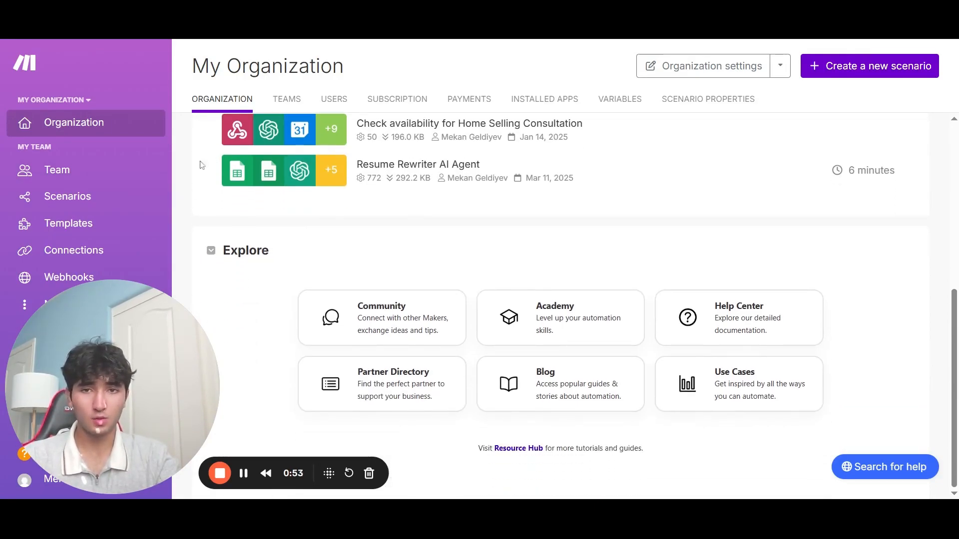
pyautogui.click(111, 199)
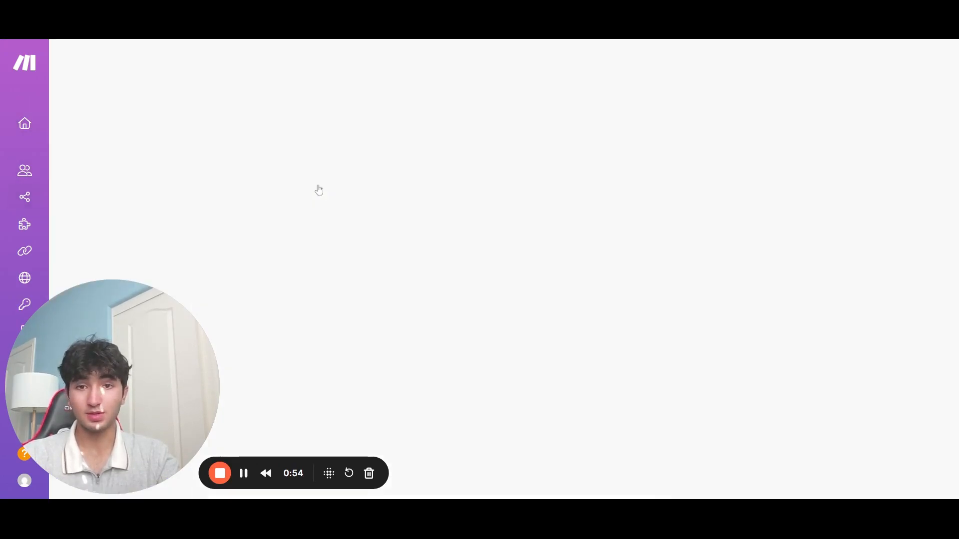
pyautogui.scroll(-7, 319, 189)
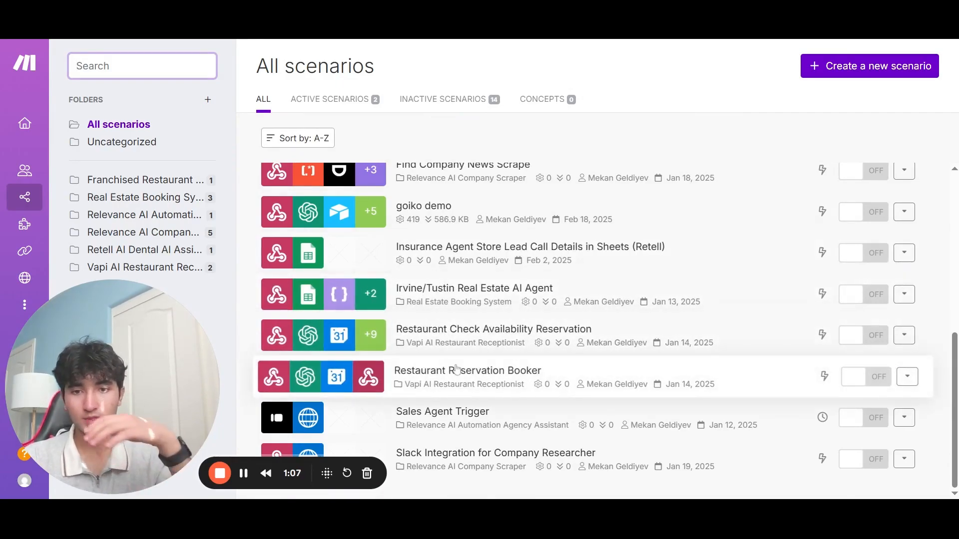
pyautogui.click(462, 343)
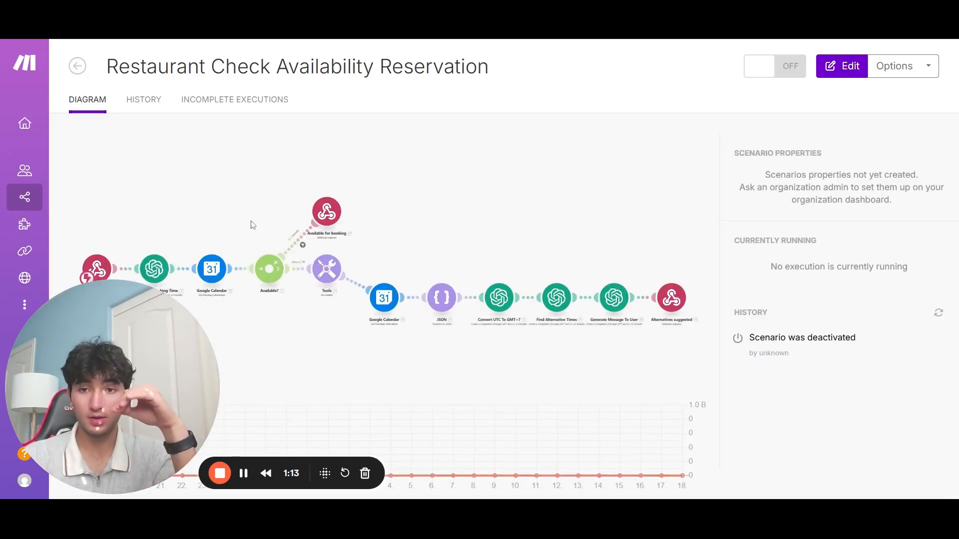
# Step: Open the scenario in the editor and bring the Webhooks trigger into view
pyautogui.click(222, 211)
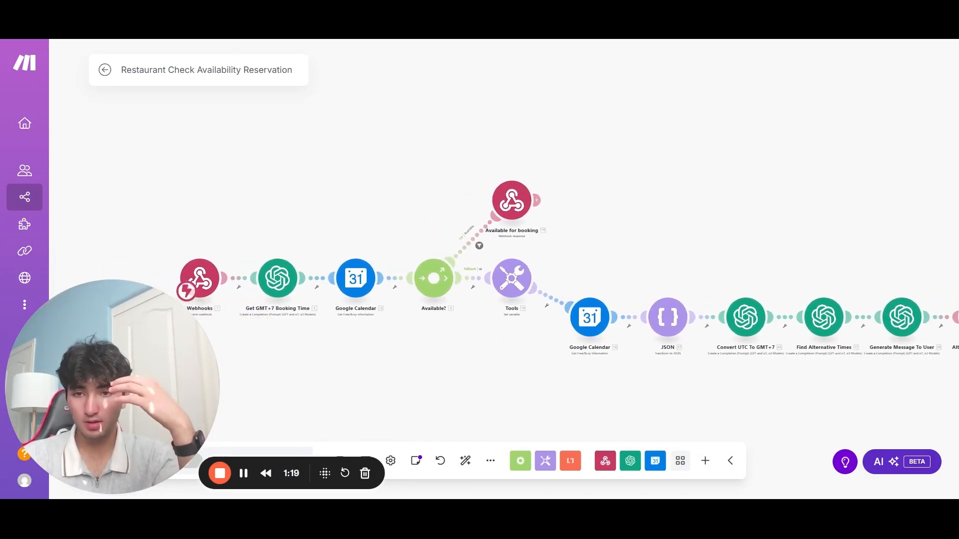
pyautogui.scroll(4, 273, 228)
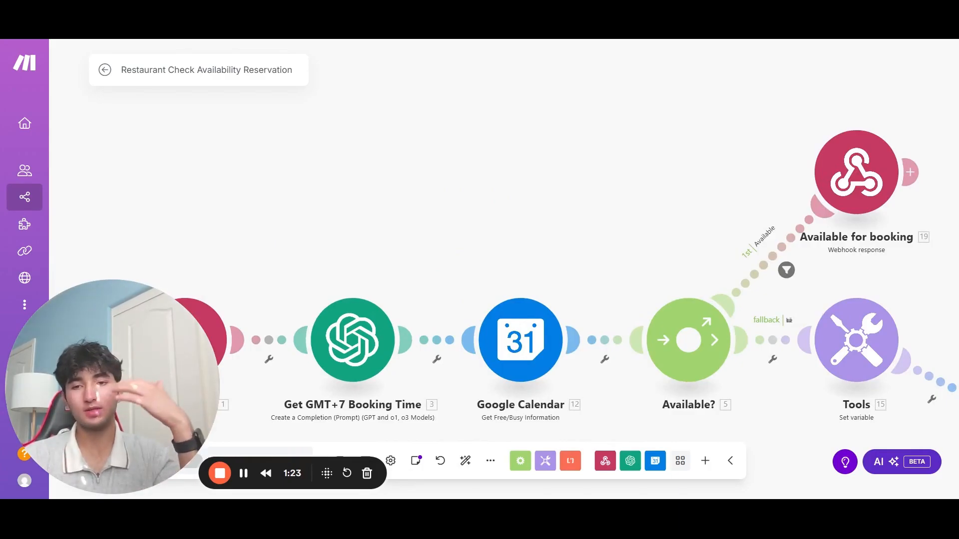
pyautogui.scroll(-2, 302, 235)
pyautogui.moveTo(300, 231); pyautogui.dragTo(329, 162)
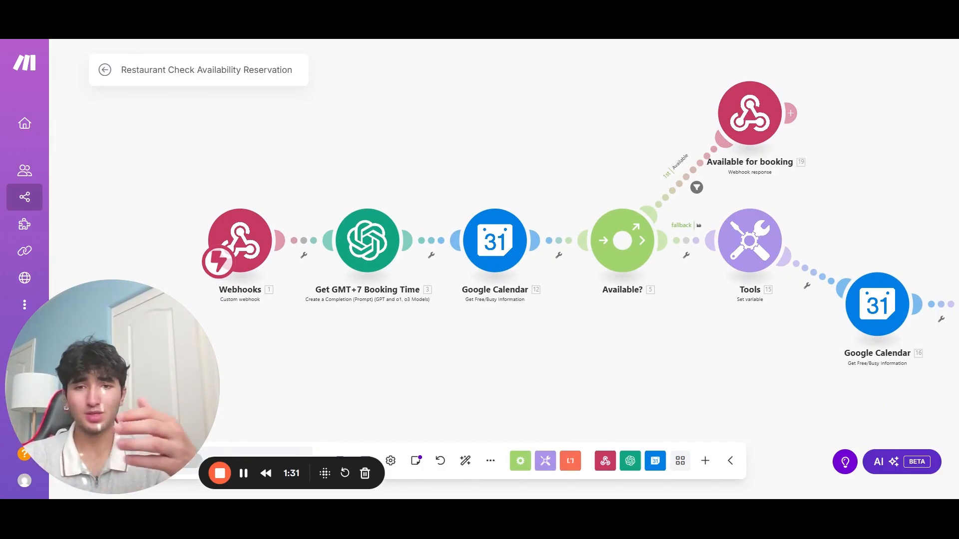
pyautogui.click(243, 225)
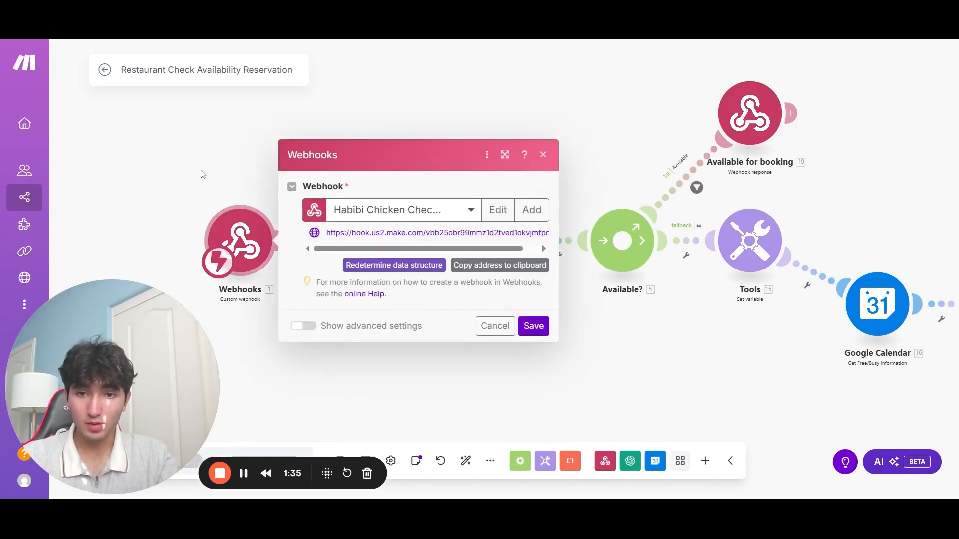
pyautogui.click(532, 210)
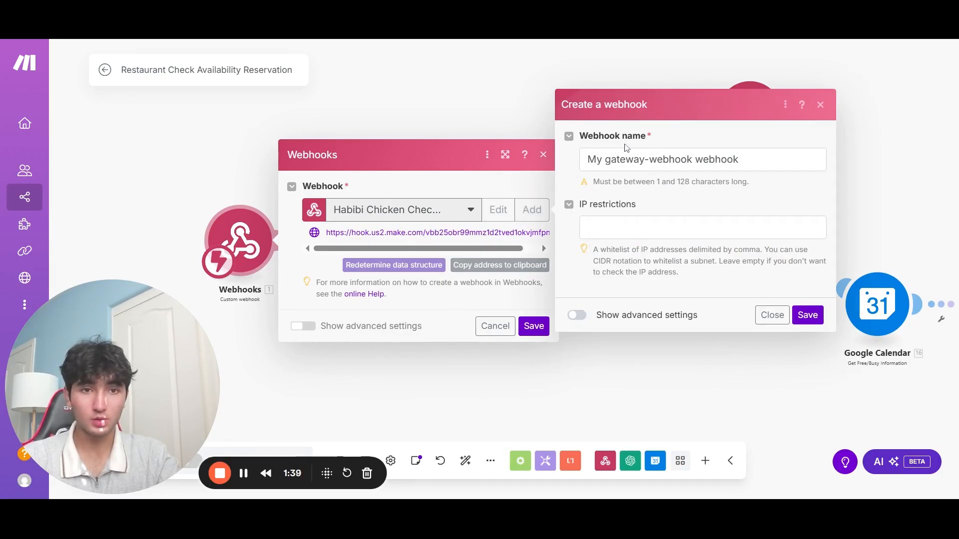
pyautogui.click(634, 159)
pyautogui.hotkey('ctrl', 'a')
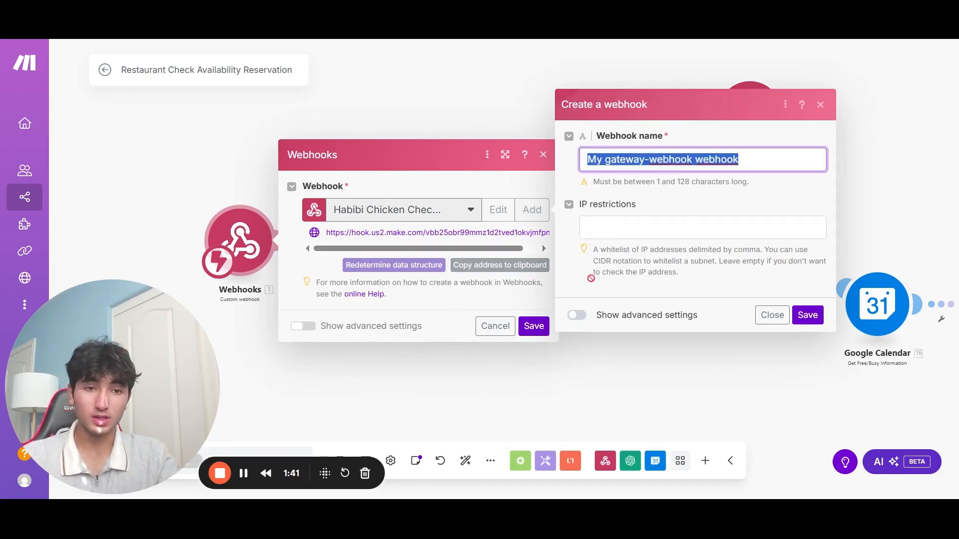
pyautogui.click(779, 321)
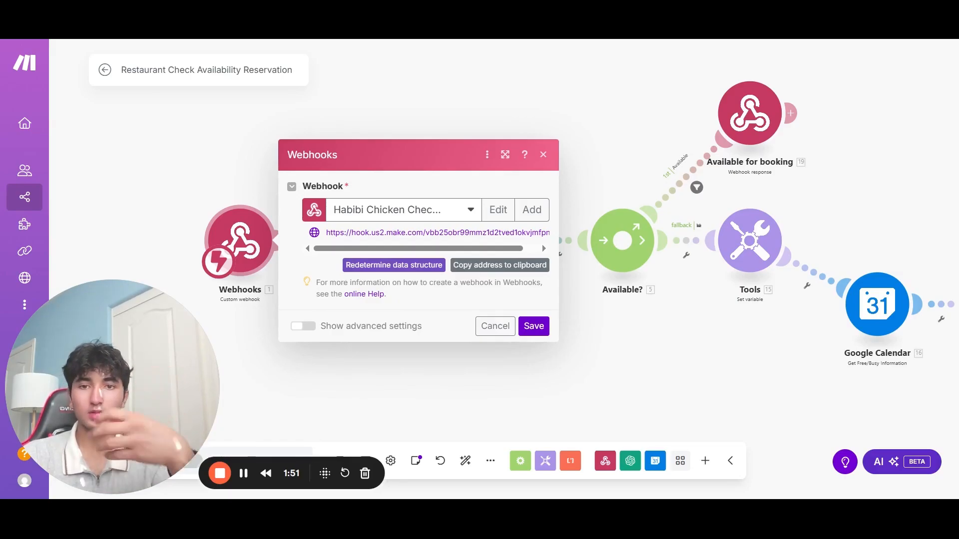
pyautogui.click(495, 326)
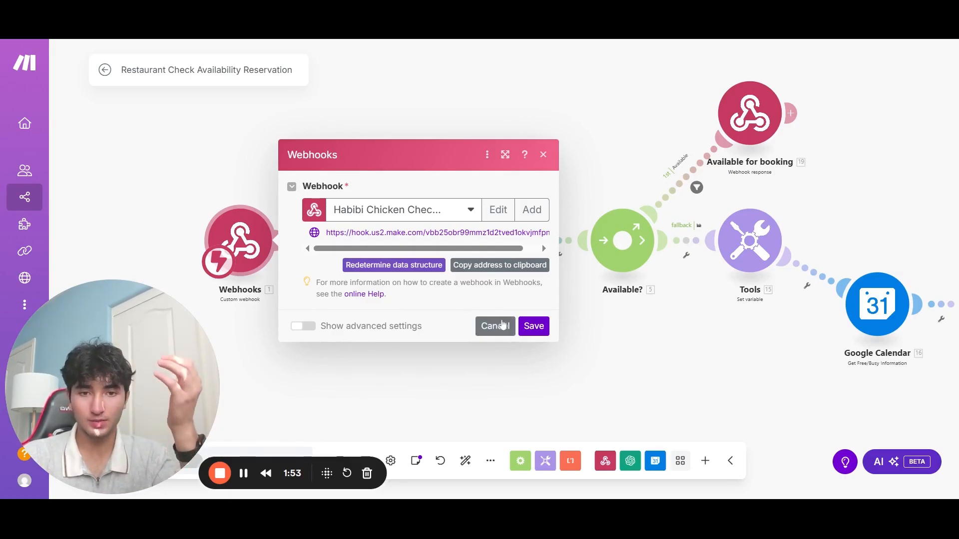
pyautogui.scroll(-1, 400, 330)
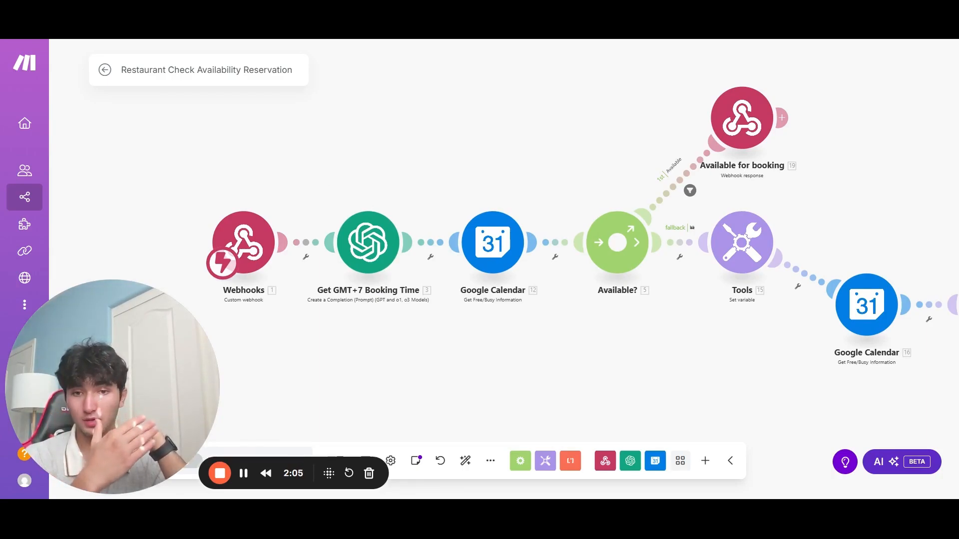
pyautogui.click(363, 252)
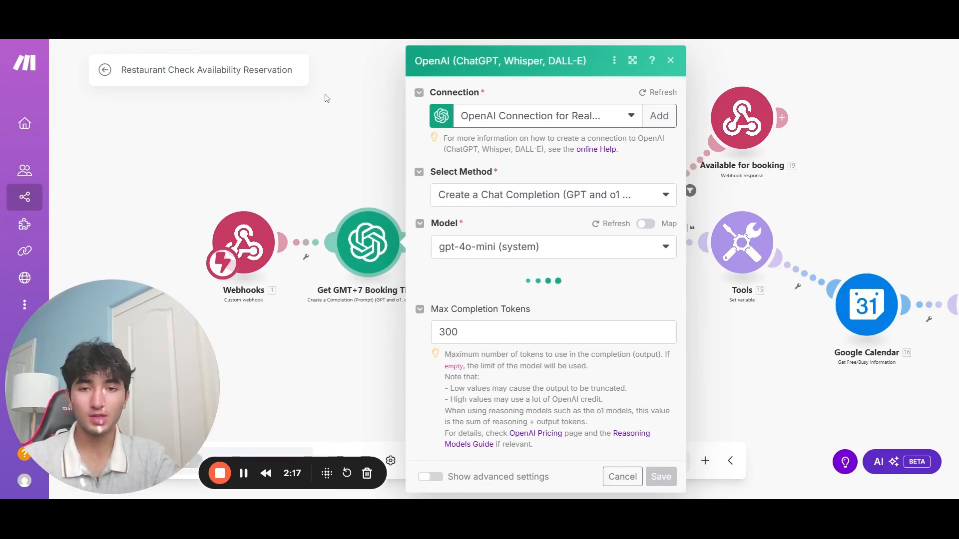
pyautogui.click(384, 121)
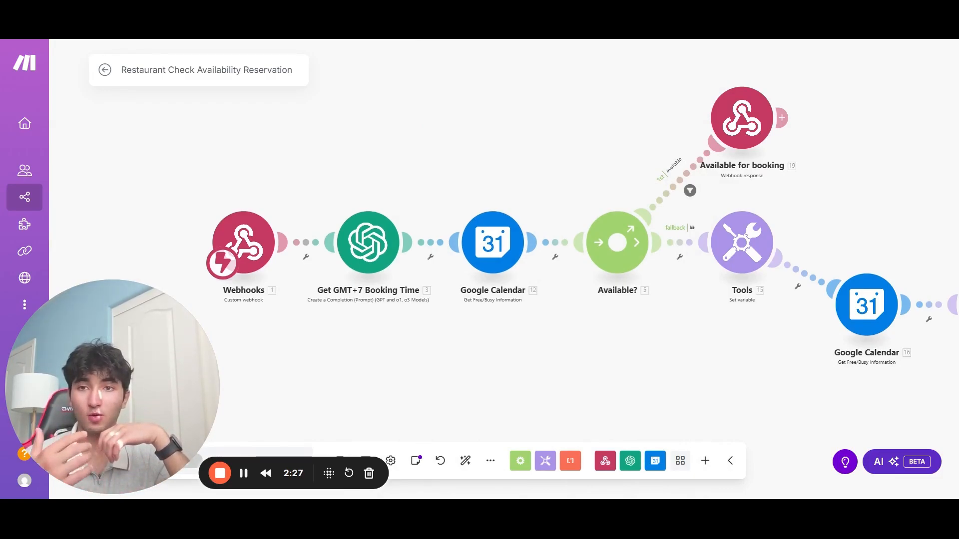
pyautogui.click(489, 228)
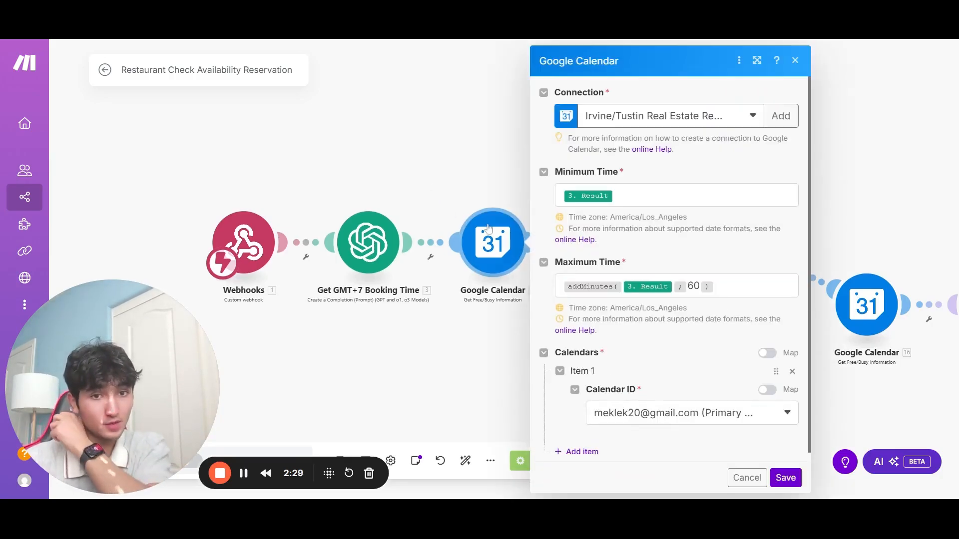
pyautogui.scroll(-1, 599, 272)
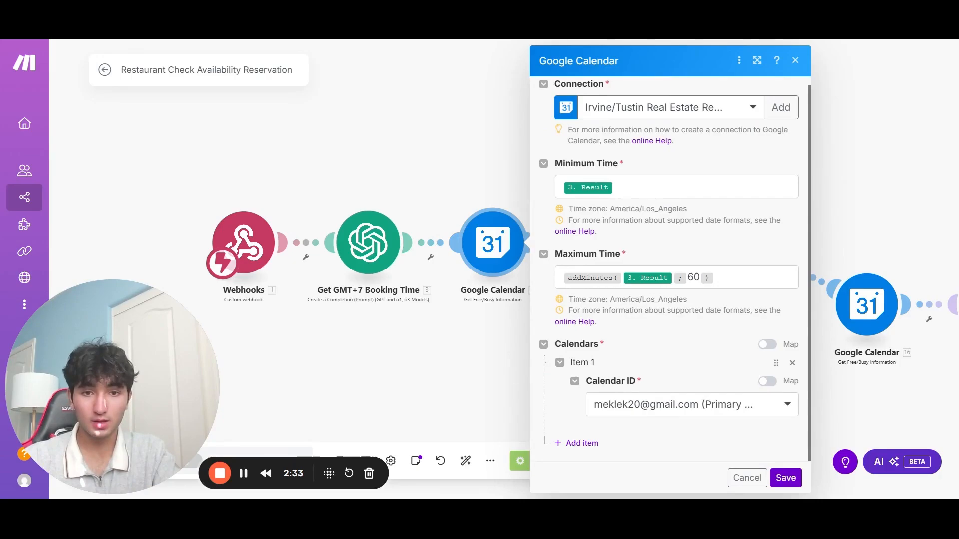
pyautogui.click(606, 187)
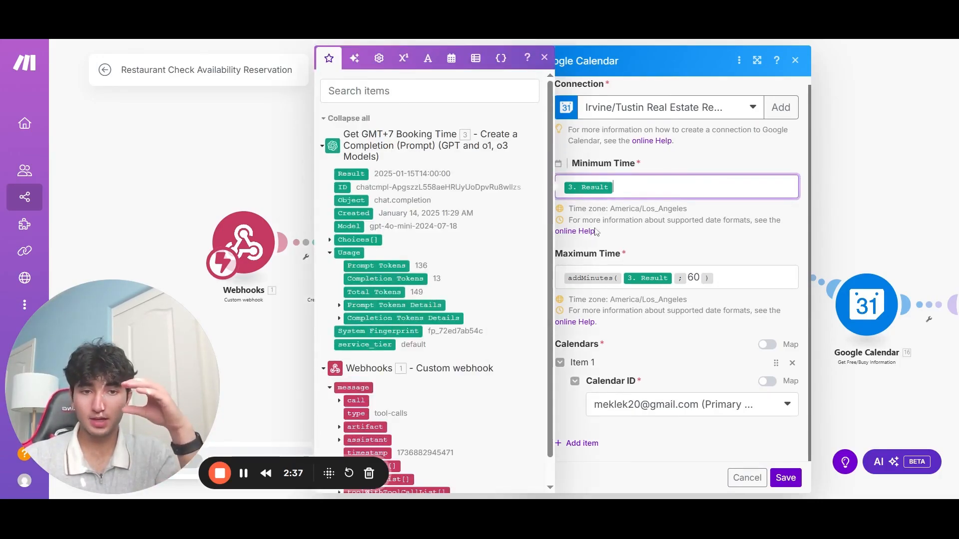
pyautogui.click(730, 278)
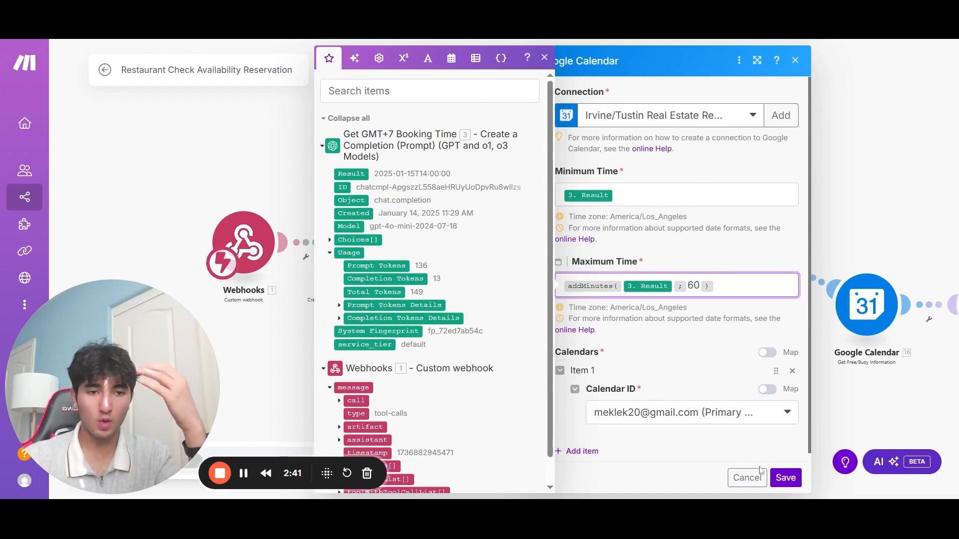
pyautogui.click(784, 477)
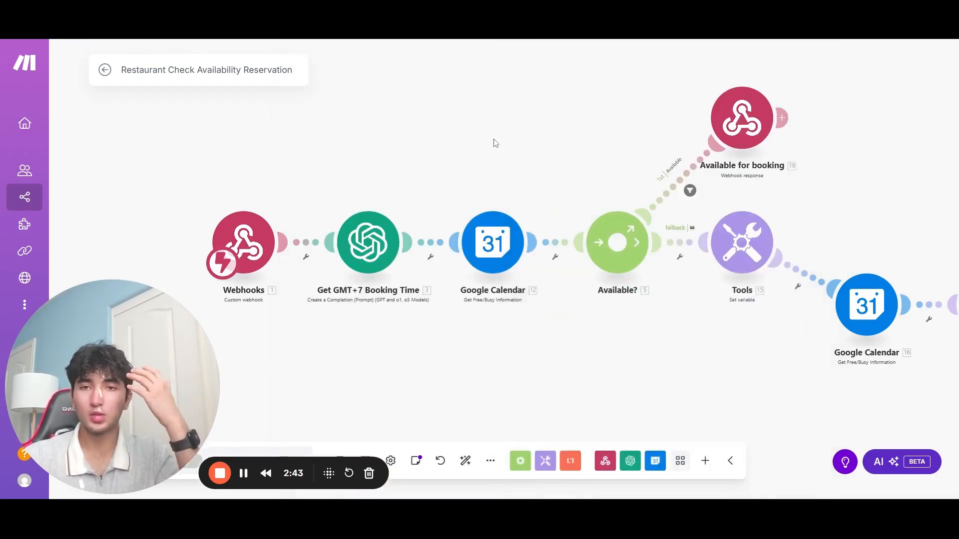
pyautogui.hscroll(1, 496, 143)
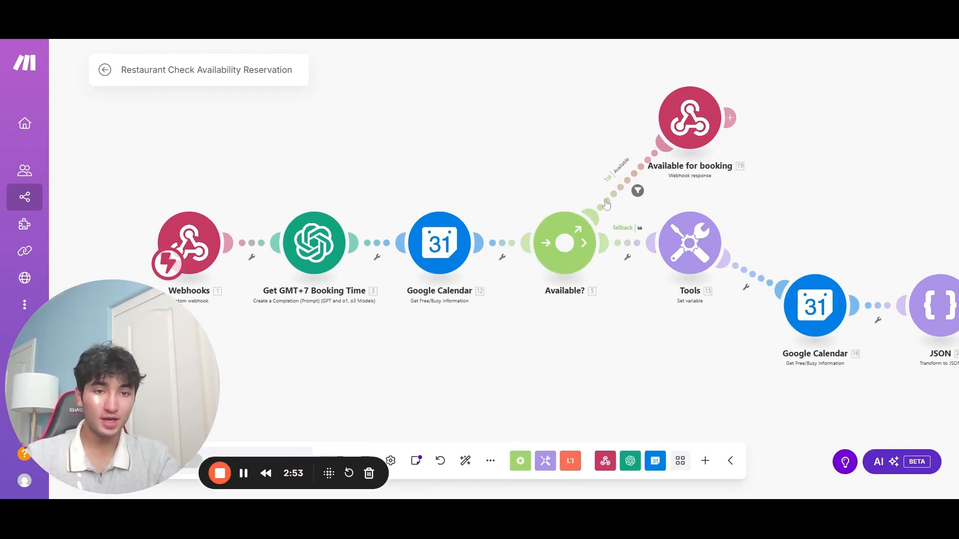
pyautogui.click(671, 129)
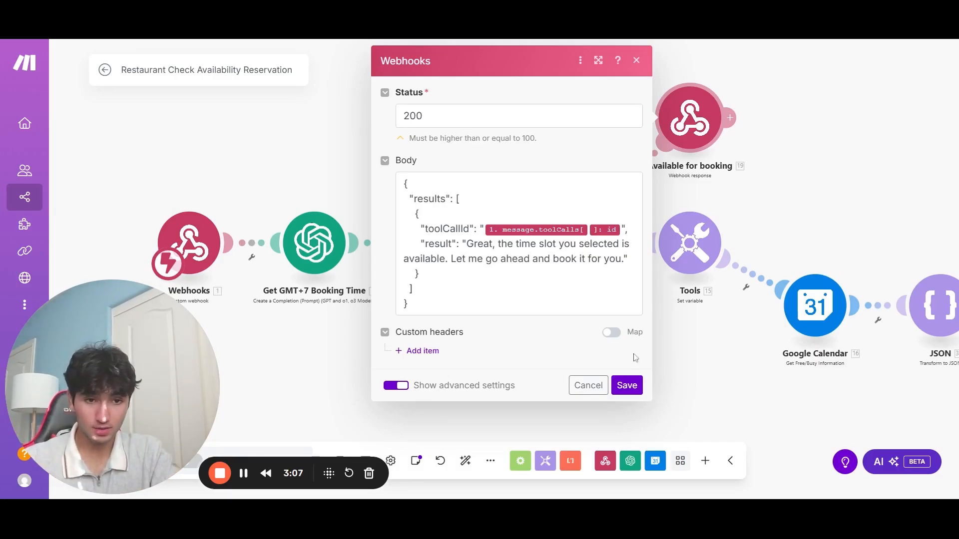
pyautogui.click(626, 385)
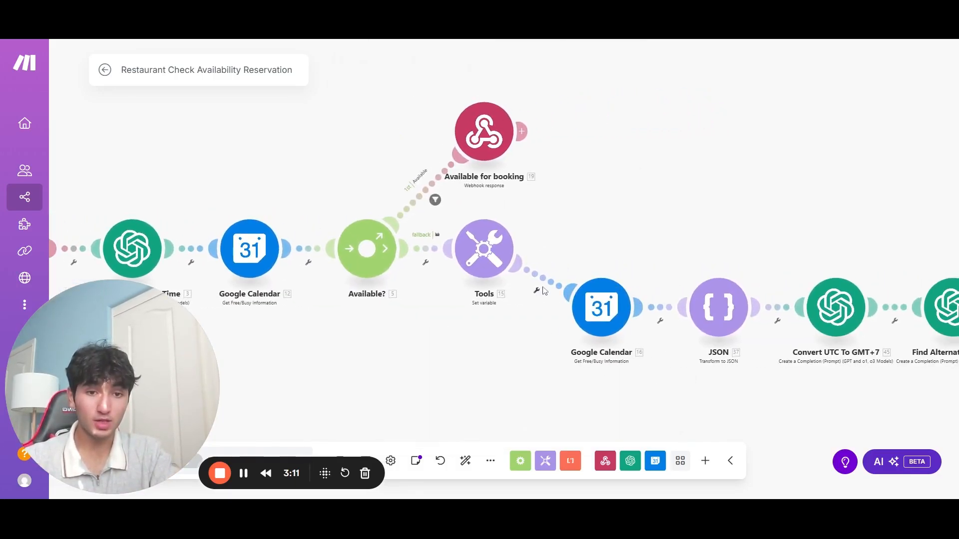
# Step: Save the Alternatives suggested webhook response with status 200 and the results JSON body
pyautogui.moveTo(599, 215); pyautogui.dragTo(336, 187)
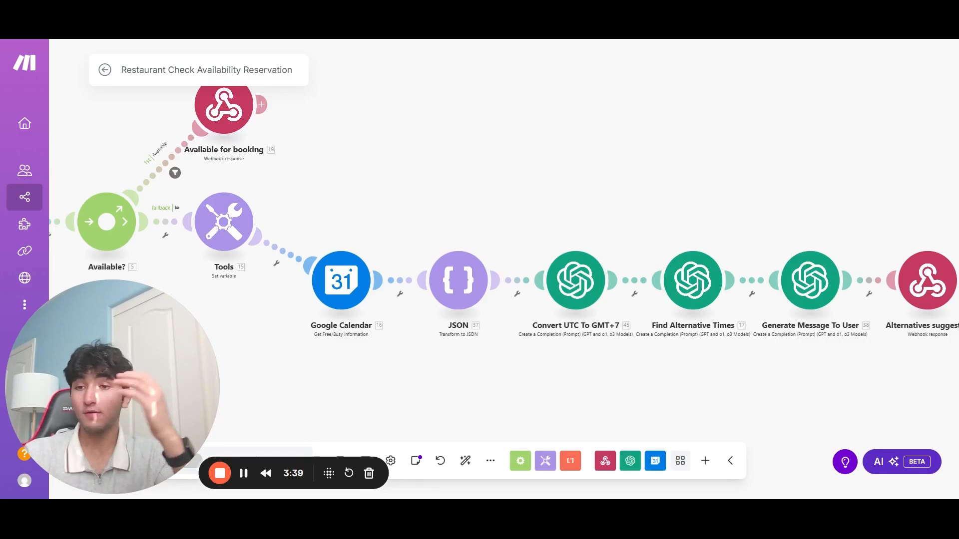
pyautogui.hscroll(2, 504, 270)
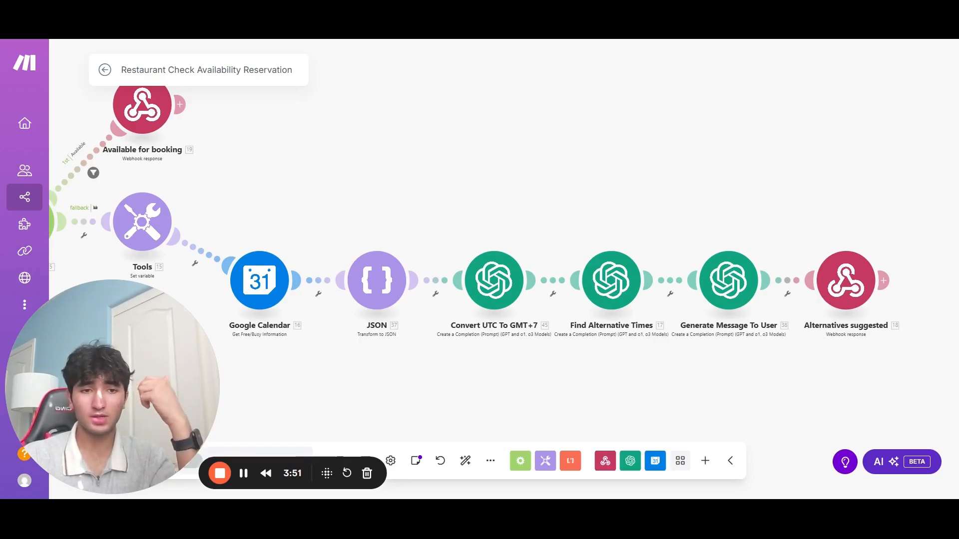
pyautogui.hscroll(3, 664, 222)
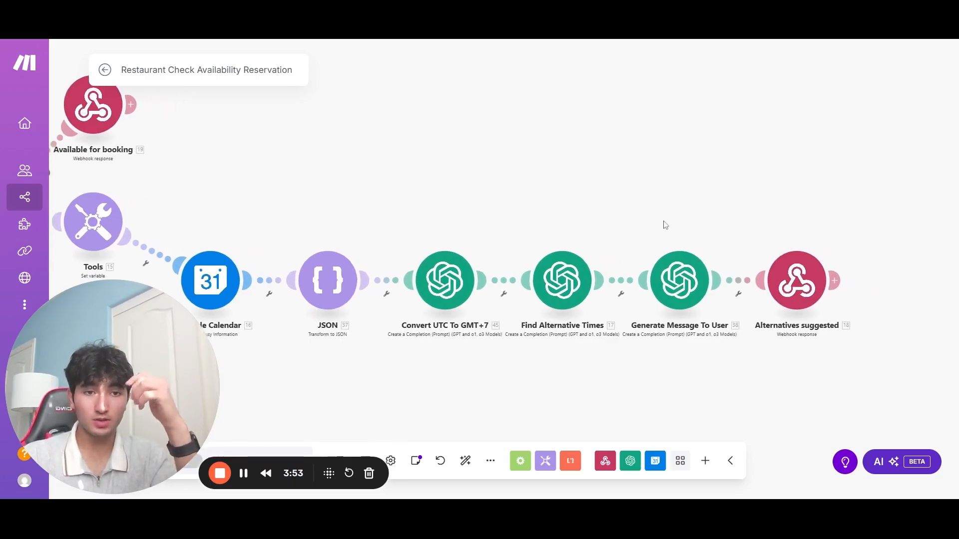
pyautogui.click(794, 281)
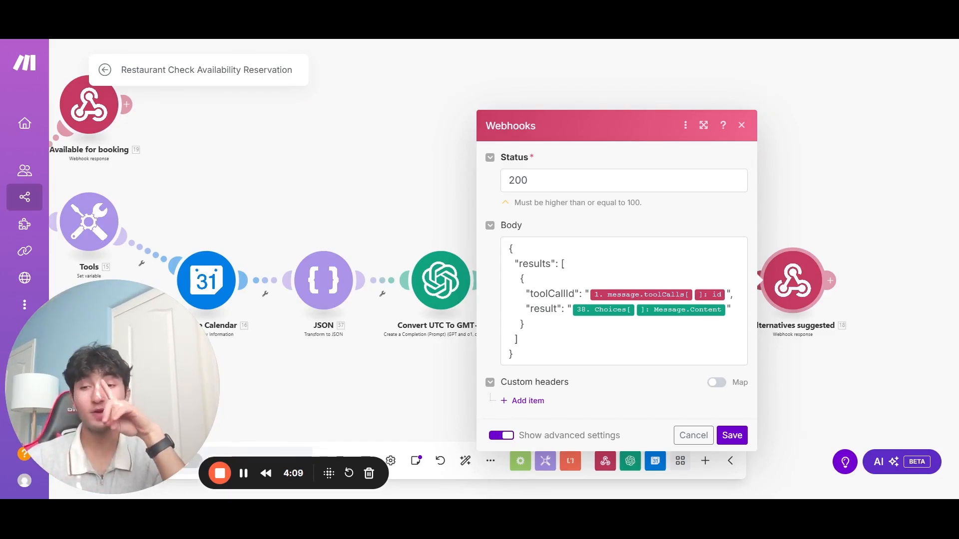
pyautogui.click(730, 436)
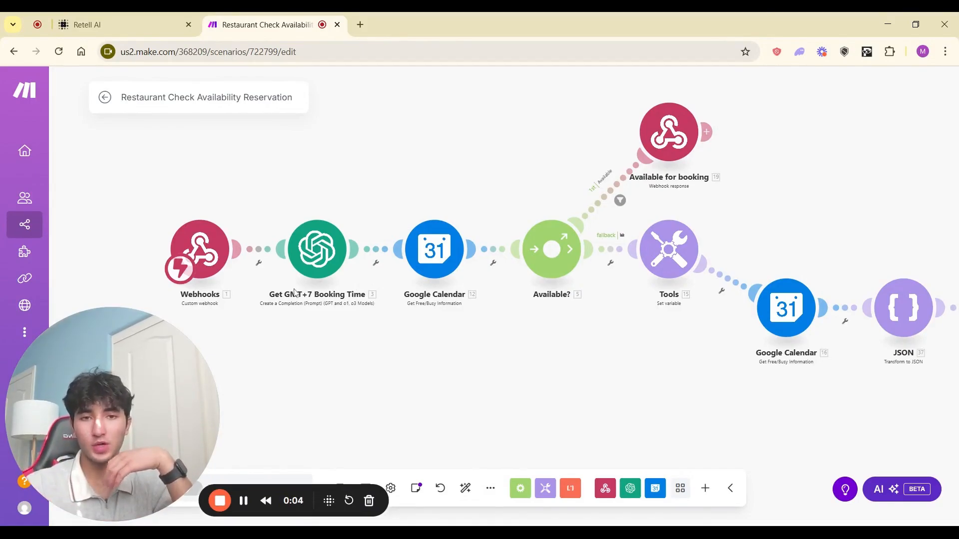
pyautogui.hscroll(3, 353, 337)
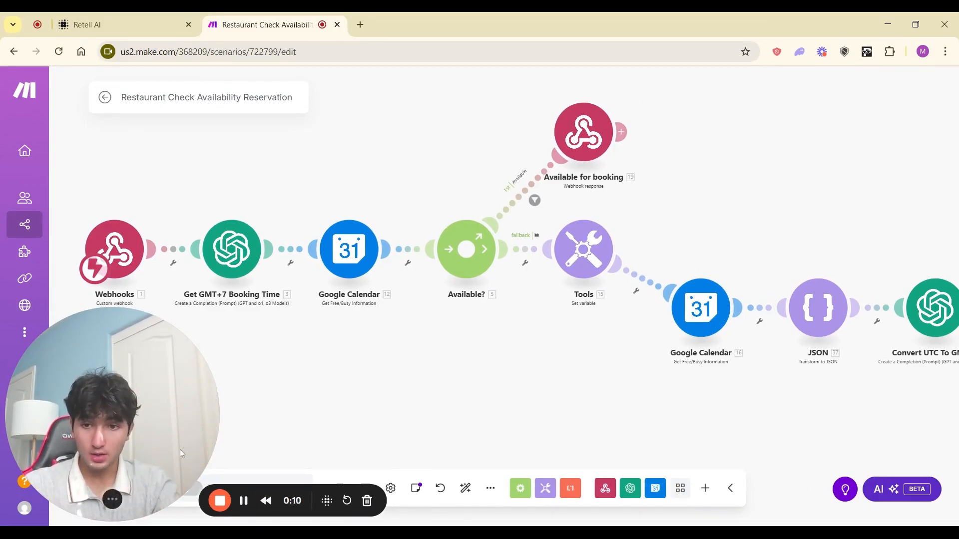
pyautogui.moveTo(179, 449); pyautogui.dragTo(187, 288)
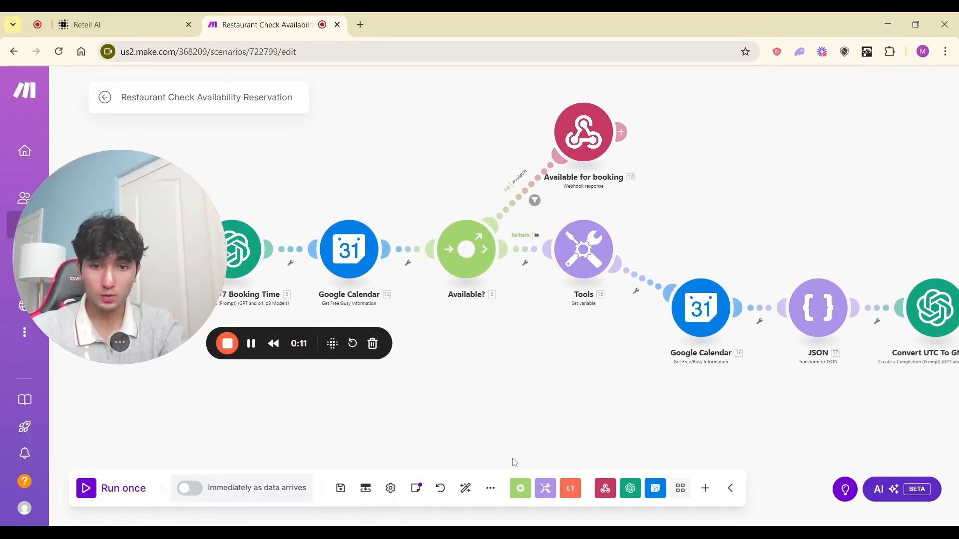
pyautogui.click(490, 492)
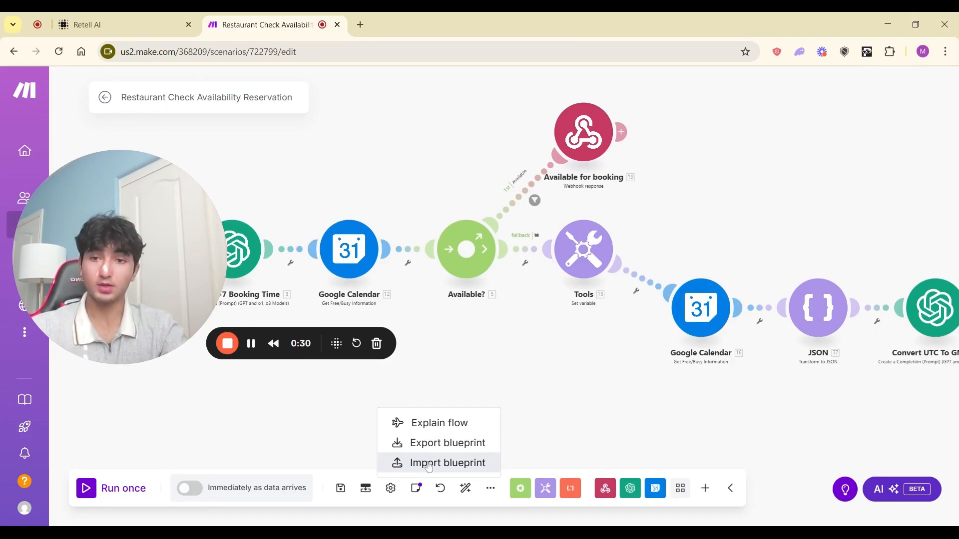
pyautogui.click(453, 405)
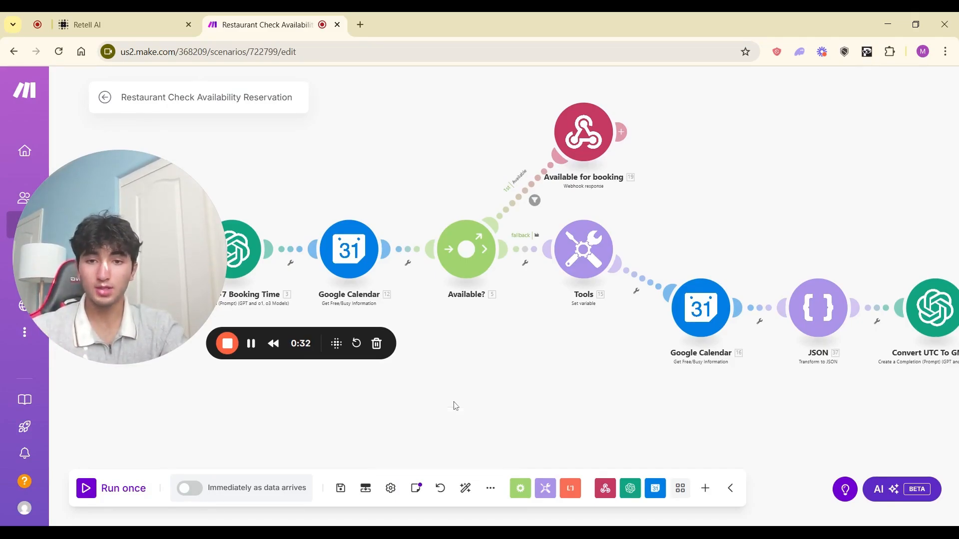
pyautogui.moveTo(111, 300); pyautogui.dragTo(136, 458)
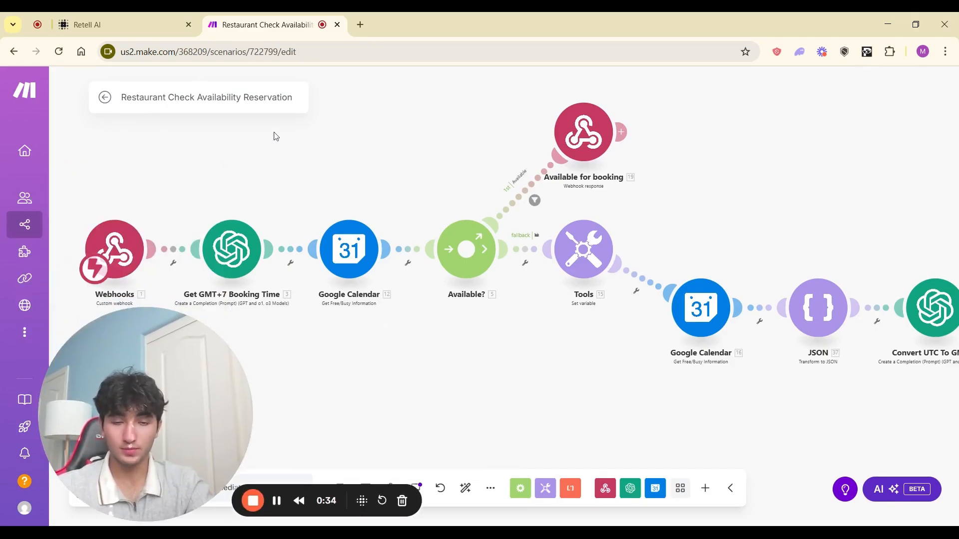
pyautogui.hscroll(6, 368, 164)
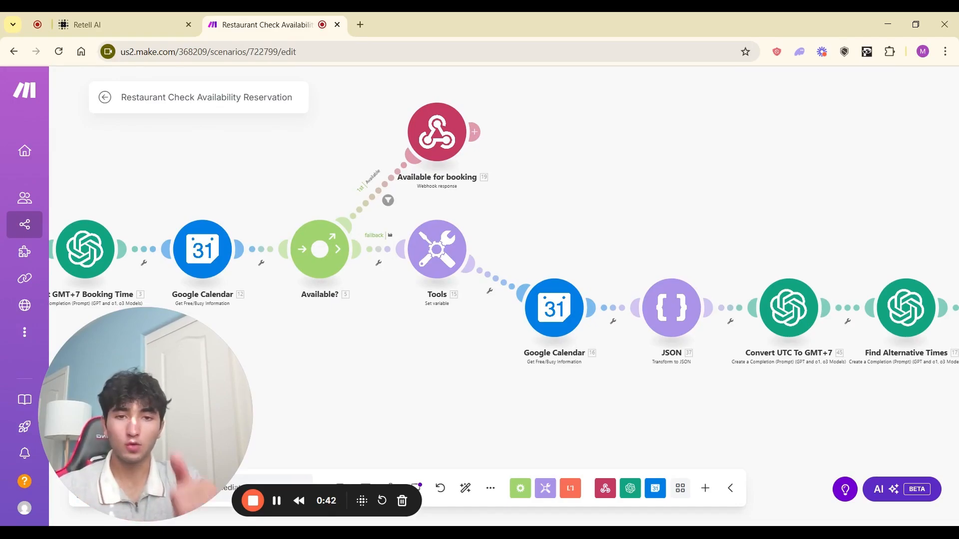
pyautogui.hscroll(3, 666, 213)
pyautogui.scroll(-1, 666, 214)
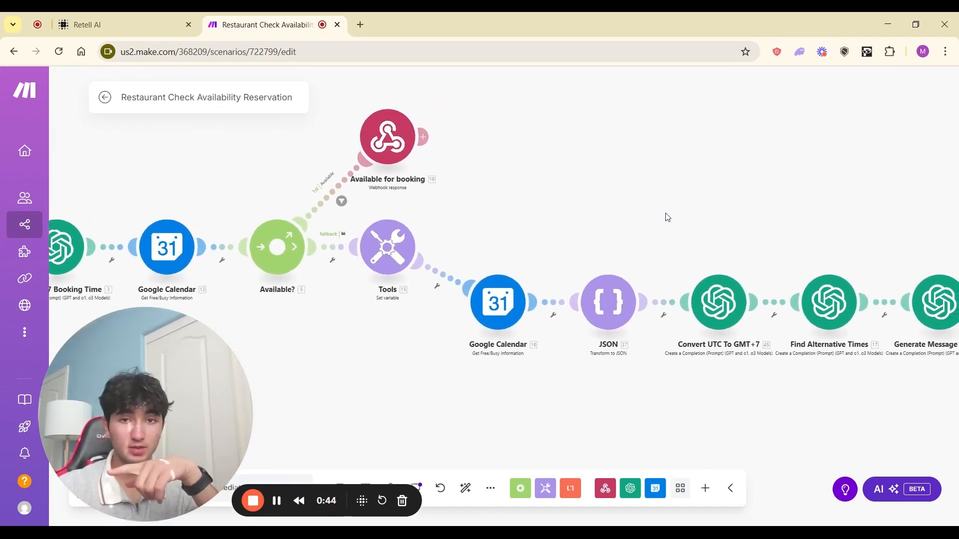
pyautogui.hscroll(1, 666, 217)
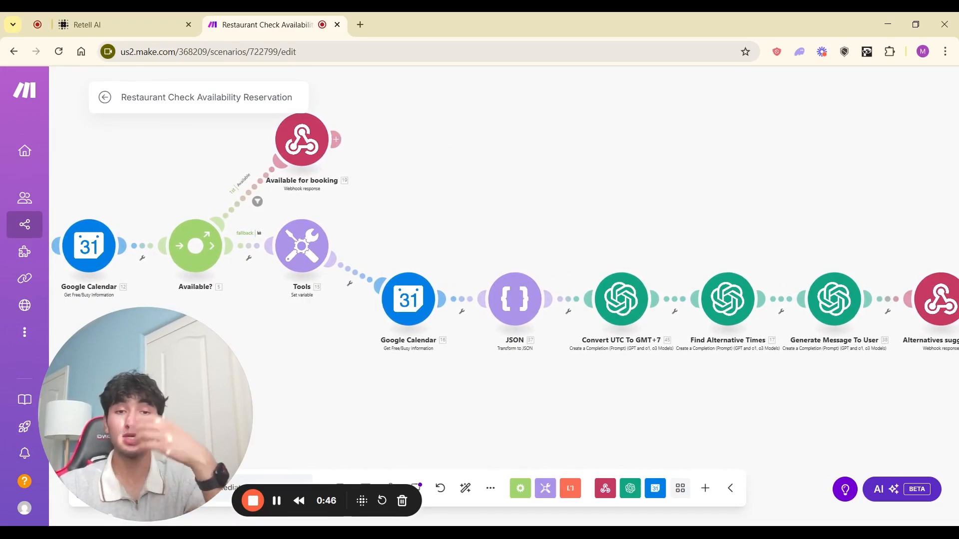
pyautogui.click(418, 305)
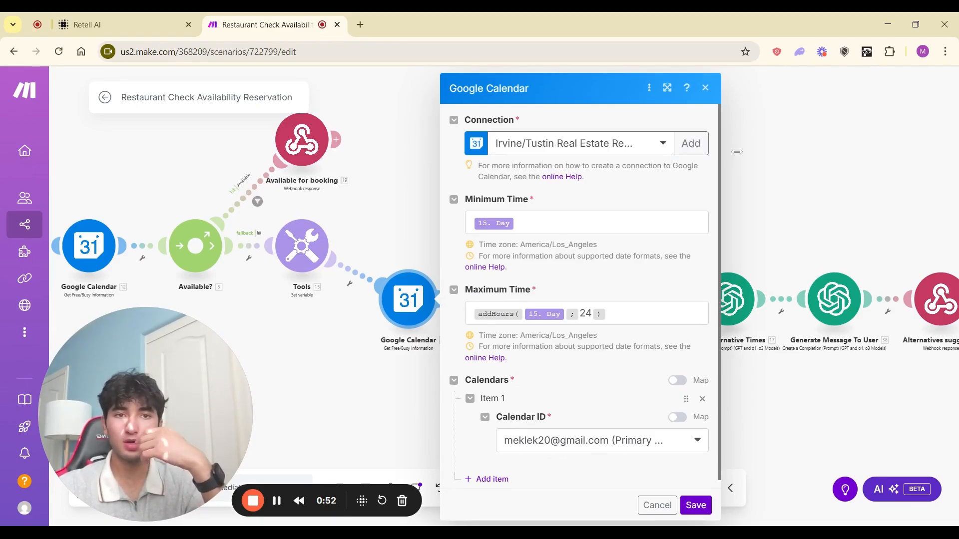
pyautogui.press('Escape')
pyautogui.hscroll(-5, 345, 194)
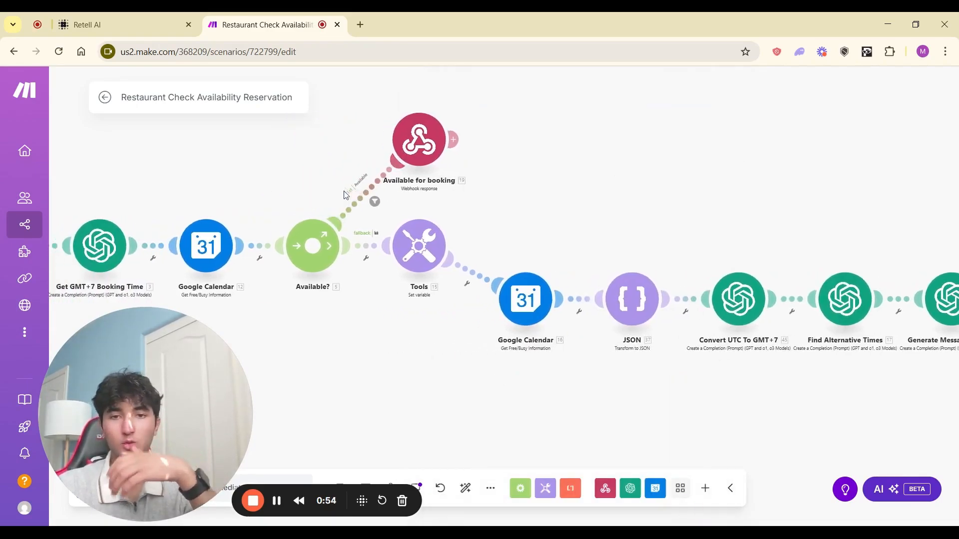
pyautogui.hscroll(-2, 507, 273)
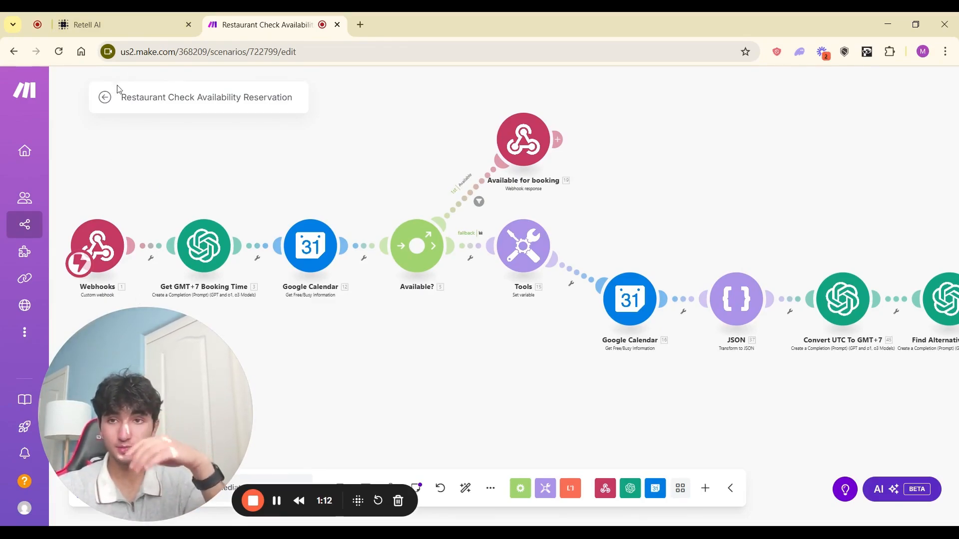
# Step: Add a custom function named checkAvailability to the Retell AI agent
pyautogui.click(127, 22)
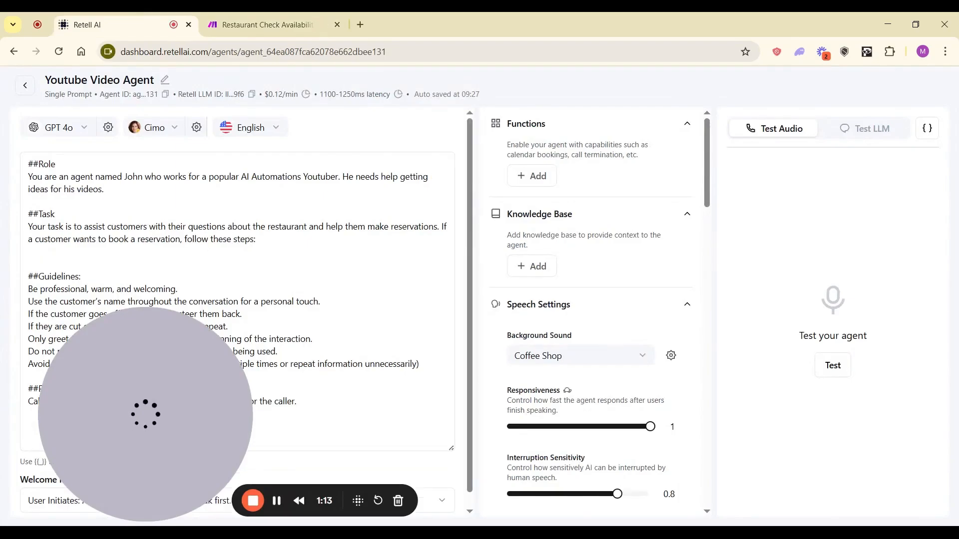
pyautogui.click(537, 178)
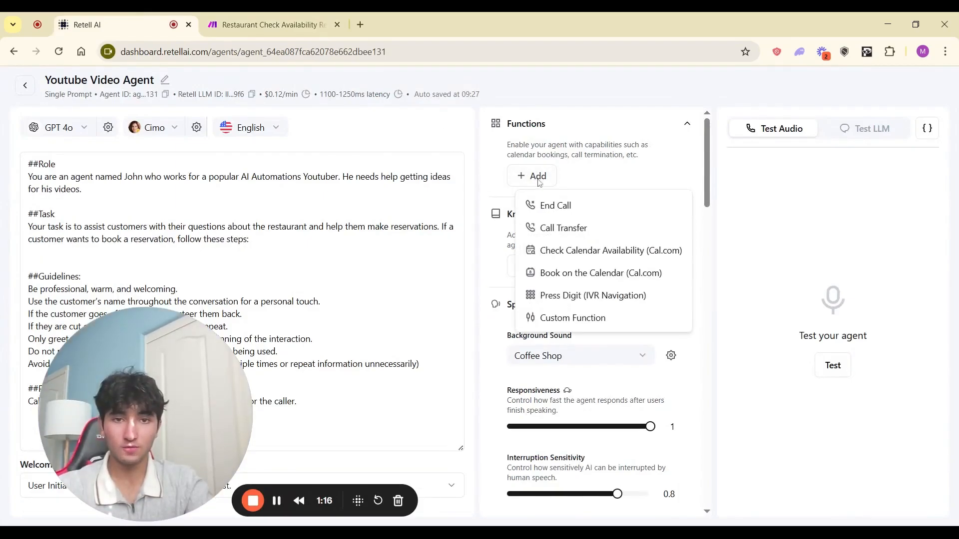
pyautogui.click(572, 321)
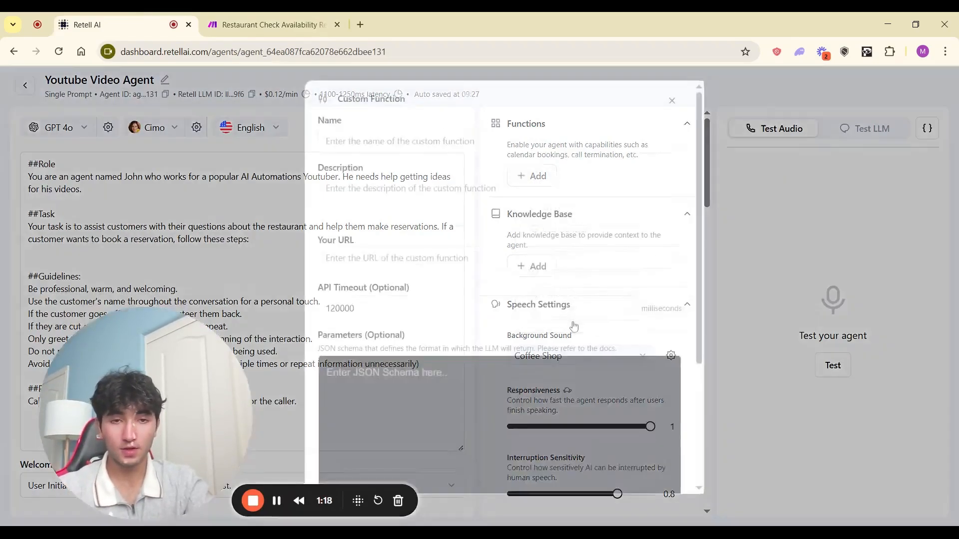
pyautogui.write('ch')
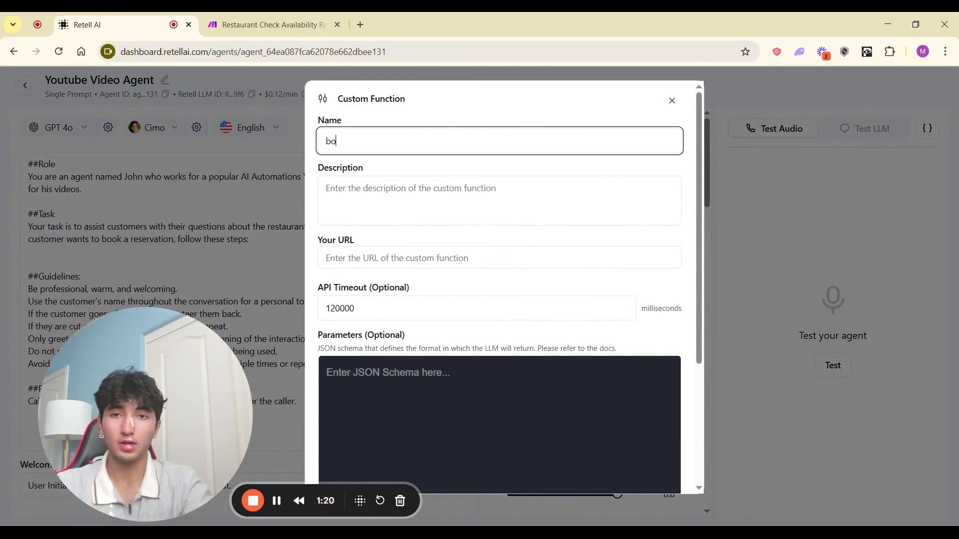
pyautogui.press('BackSpace')
pyautogui.press('BackSpace')
pyautogui.write('checkAvail')
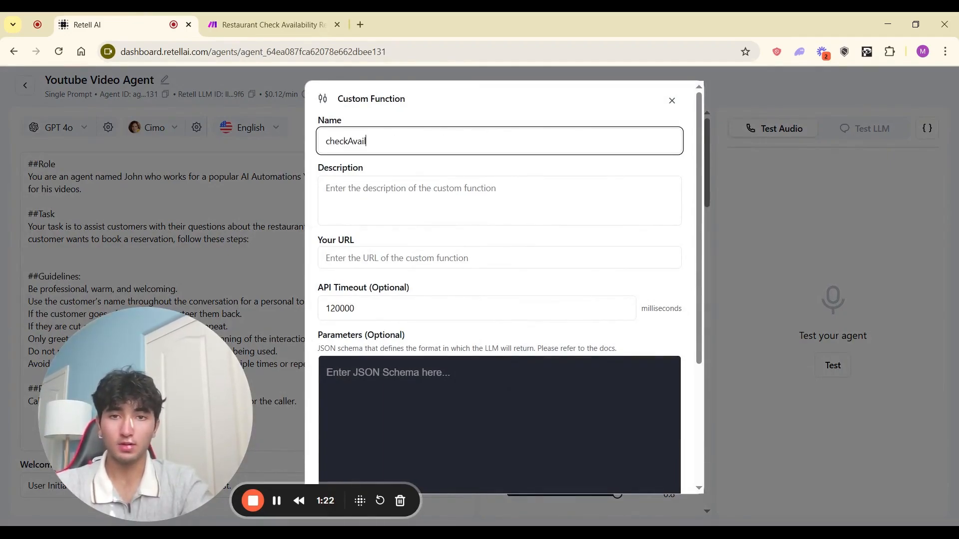
pyautogui.write('ability')
# Step: Describe it as checking availability with the Google Calendar make.com integration
pyautogui.press('Tab')
pyautogui.write('This fu')
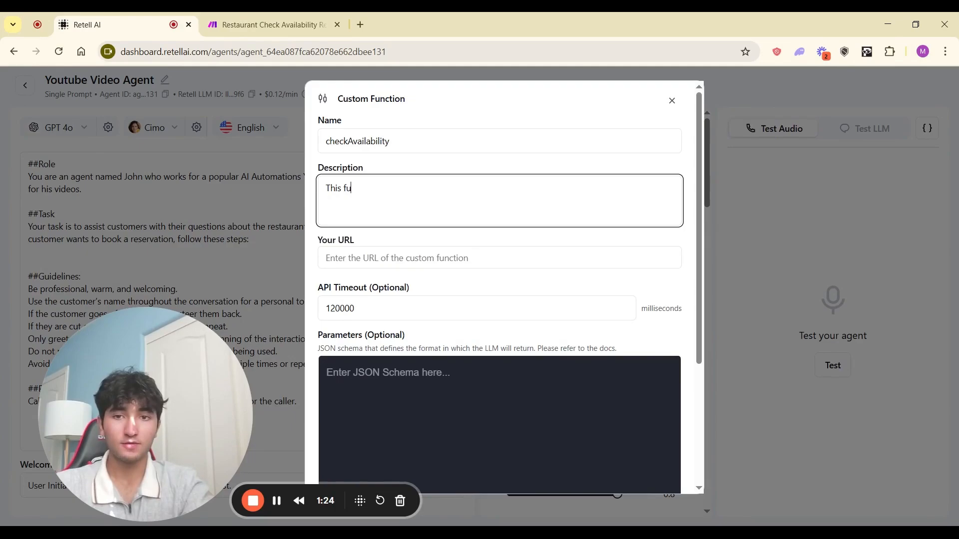
pyautogui.write('nction will check ')
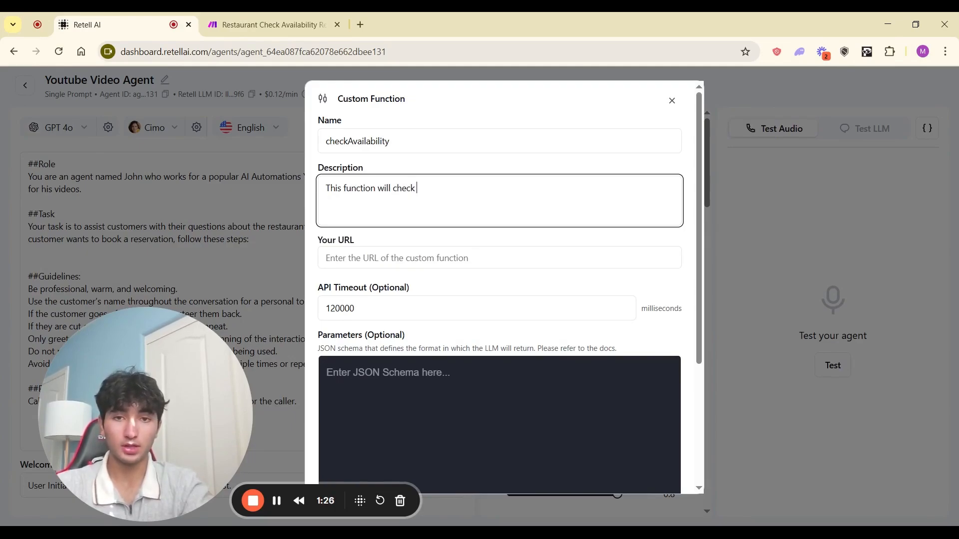
pyautogui.write('availability with ')
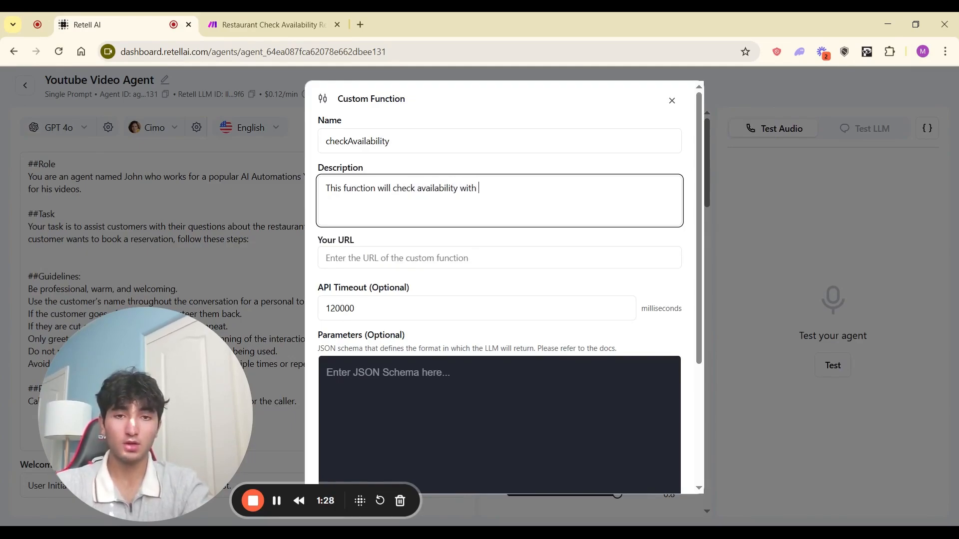
pyautogui.write('our google calendar ')
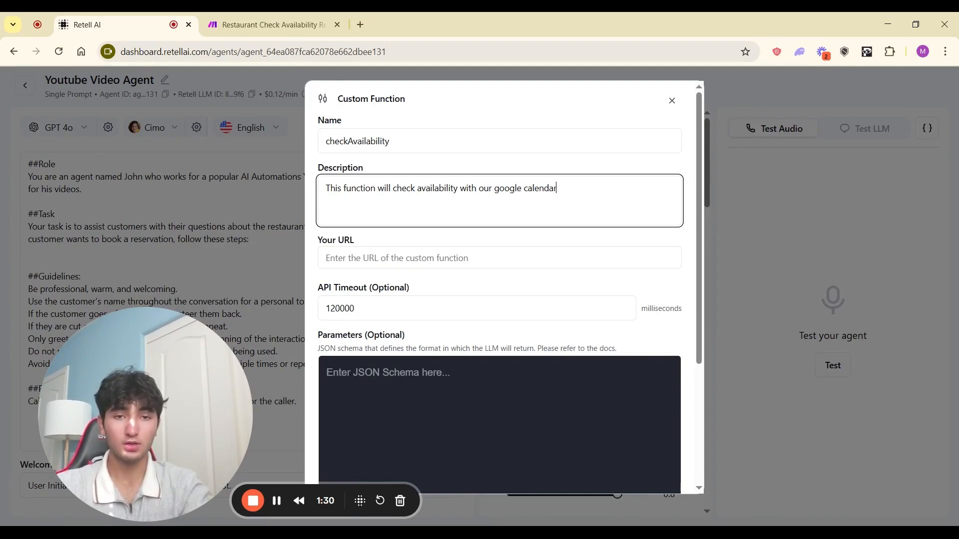
pyautogui.write('make.com ')
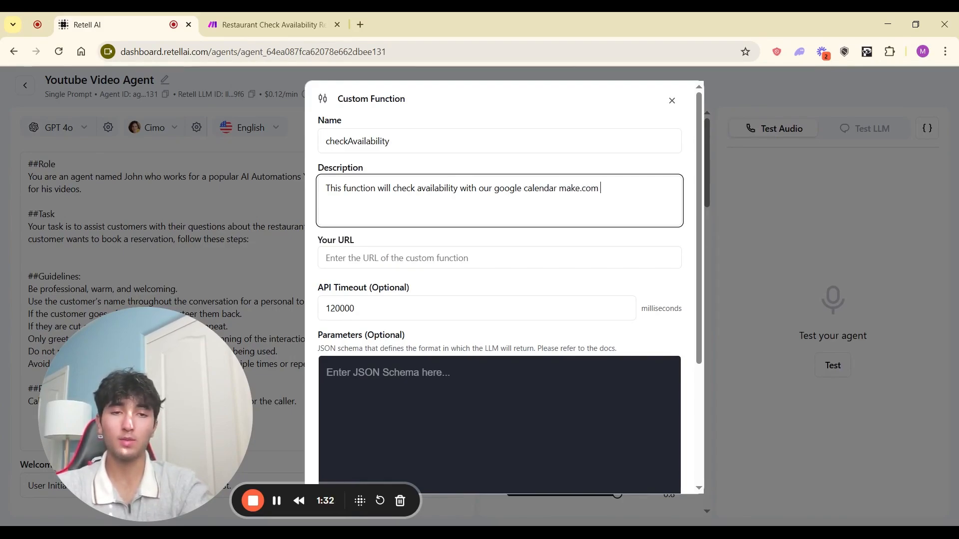
pyautogui.write('integration')
pyautogui.click(327, 258)
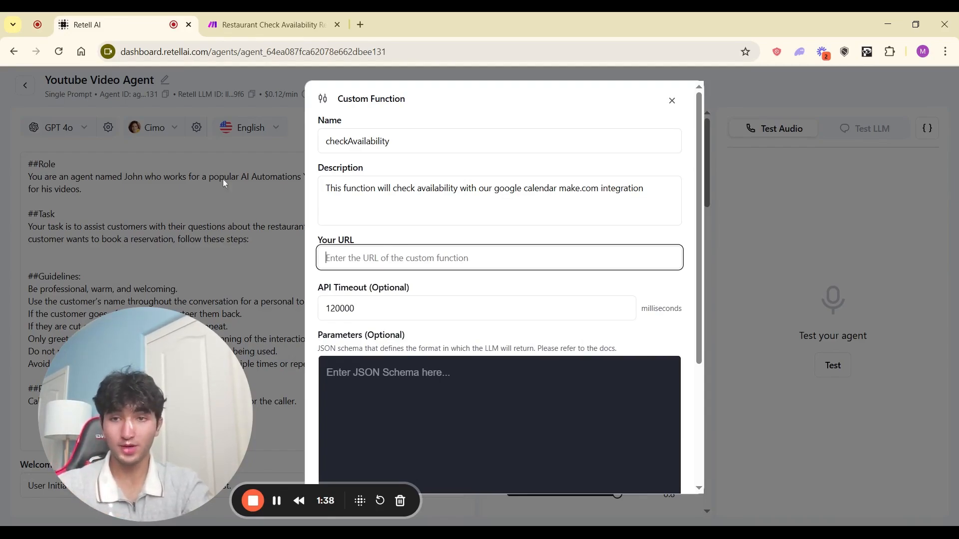
pyautogui.click(265, 25)
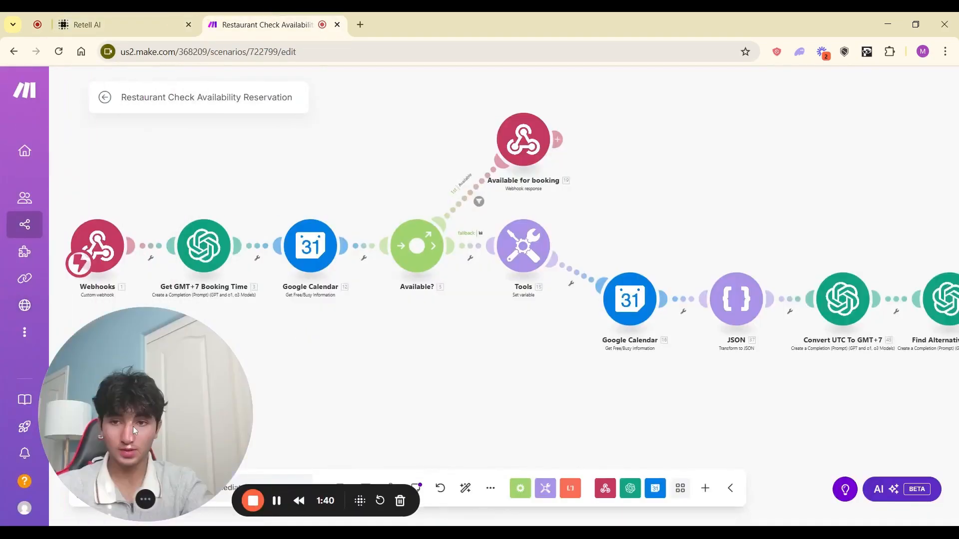
# Step: Select the Webhooks trigger's URL in the Make scenario to copy it
pyautogui.moveTo(134, 431); pyautogui.dragTo(263, 423)
pyautogui.click(98, 246)
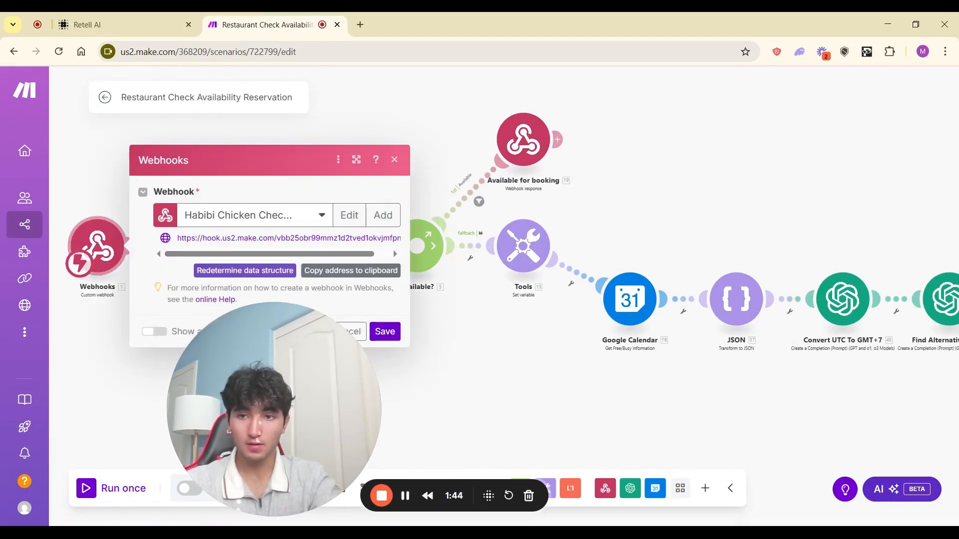
pyautogui.moveTo(178, 238); pyautogui.dragTo(400, 240)
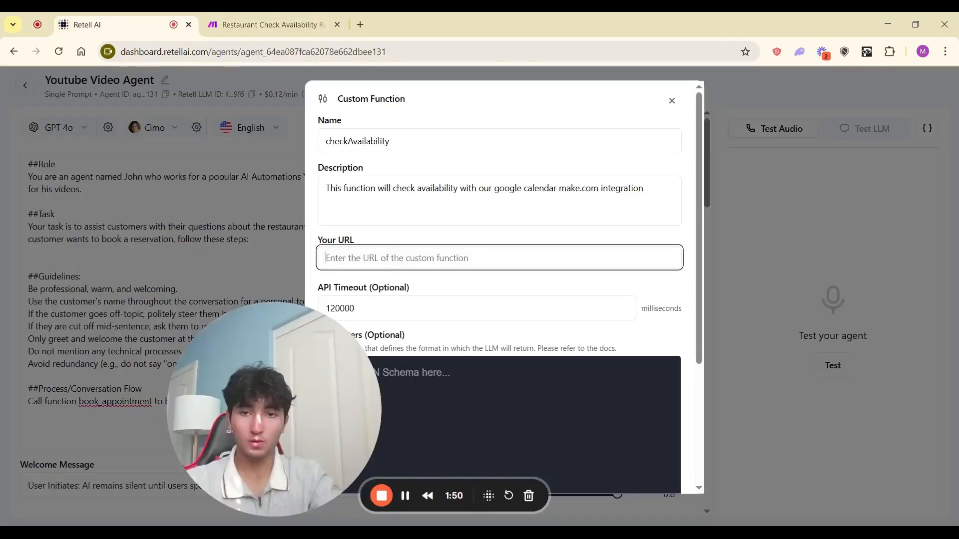
pyautogui.scroll(-4, 500, 288)
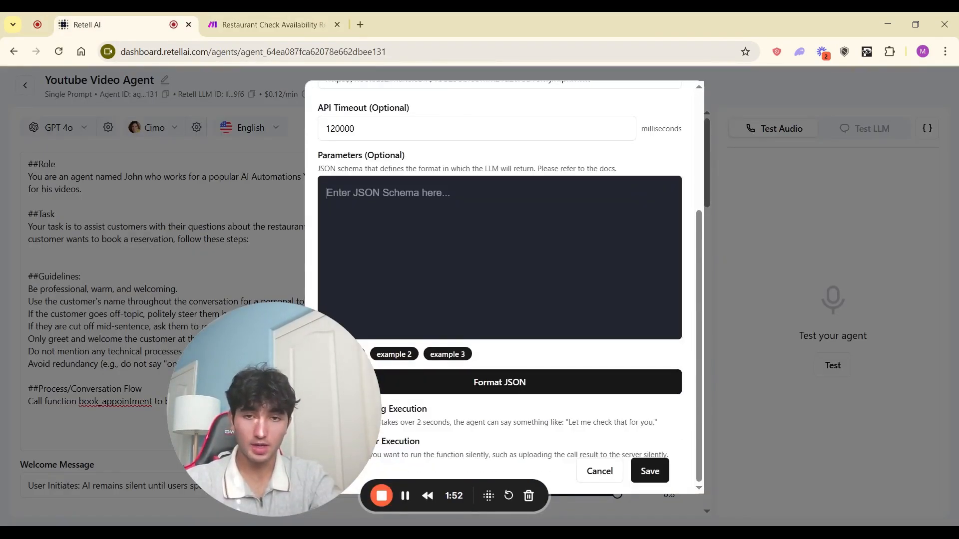
pyautogui.click(388, 192)
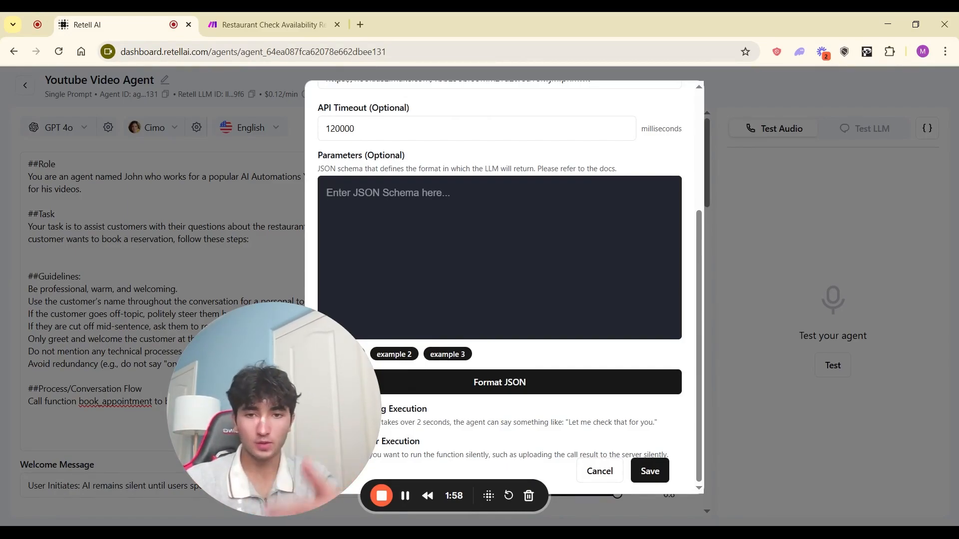
pyautogui.moveTo(304, 339); pyautogui.dragTo(115, 366)
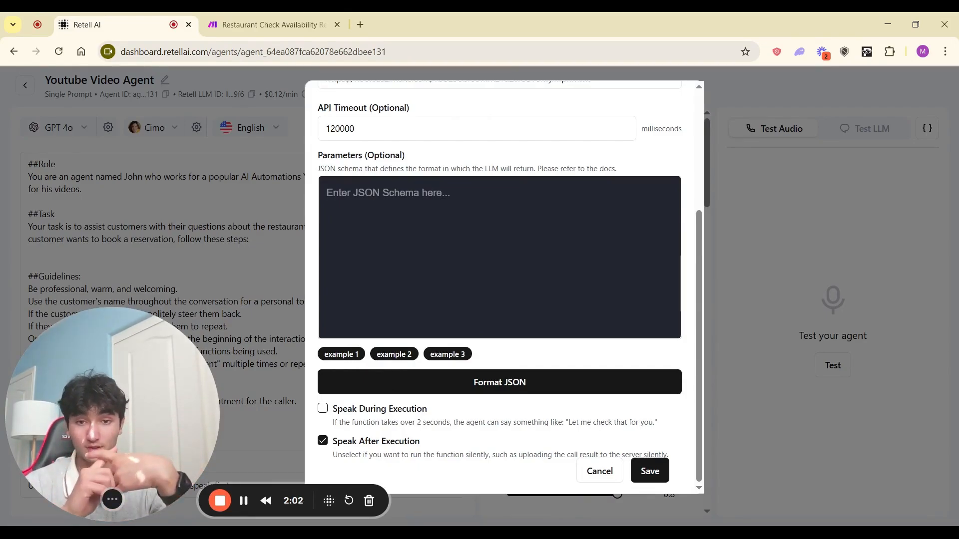
# Step: Load the example 2 schema and rename its city property to requested_time
pyautogui.click(394, 354)
pyautogui.scroll(1, 405, 357)
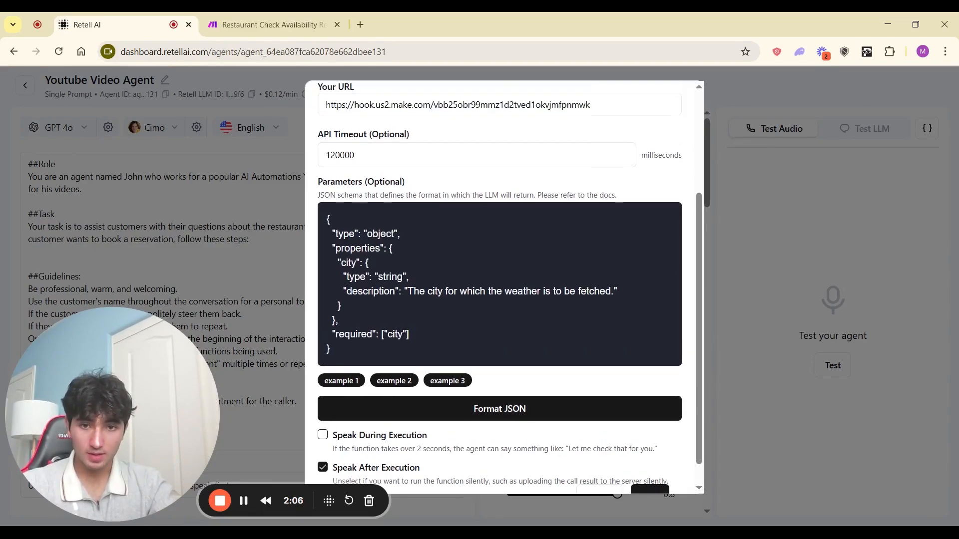
pyautogui.doubleClick(349, 263)
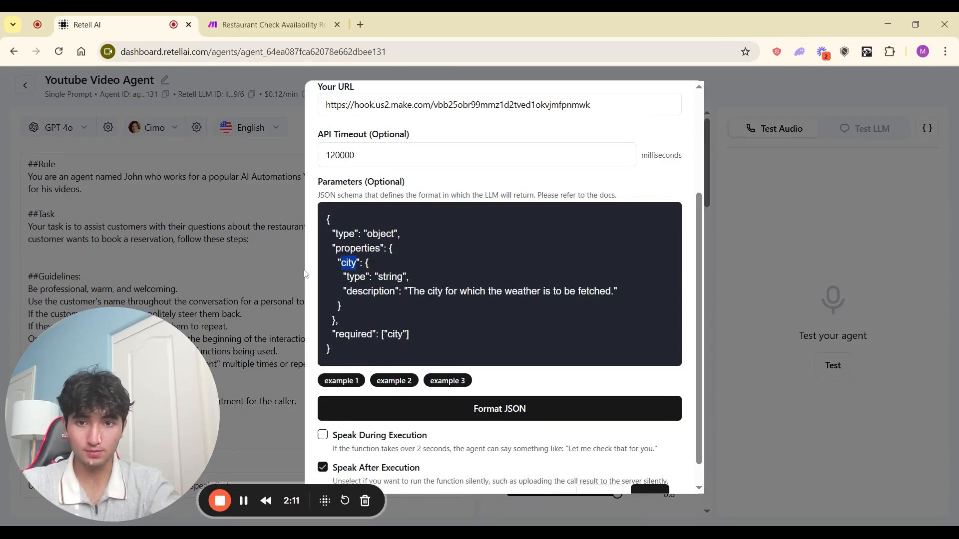
pyautogui.write('requested_time')
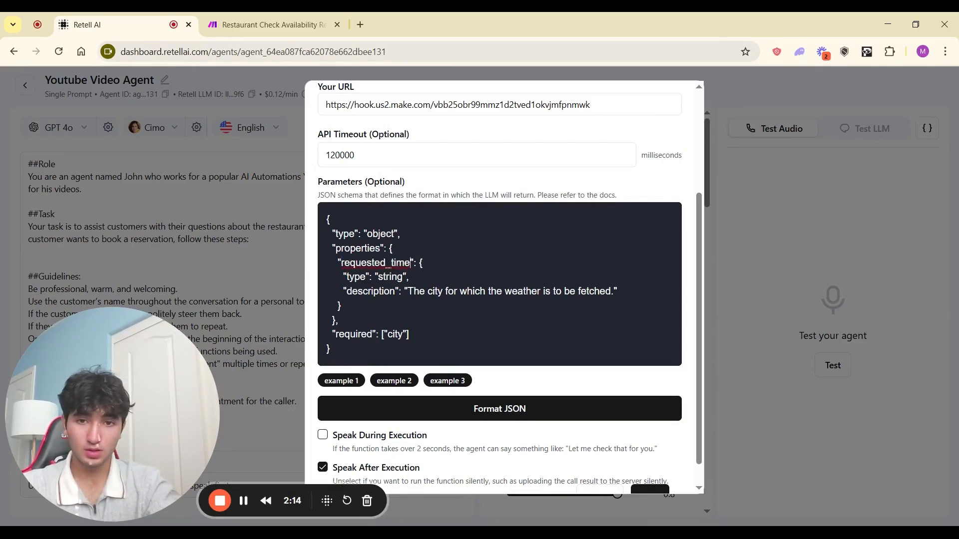
# Step: Replace the property description with 'The time that the caller has requested for a appointment'
pyautogui.click(414, 291)
pyautogui.moveTo(409, 291); pyautogui.dragTo(612, 291)
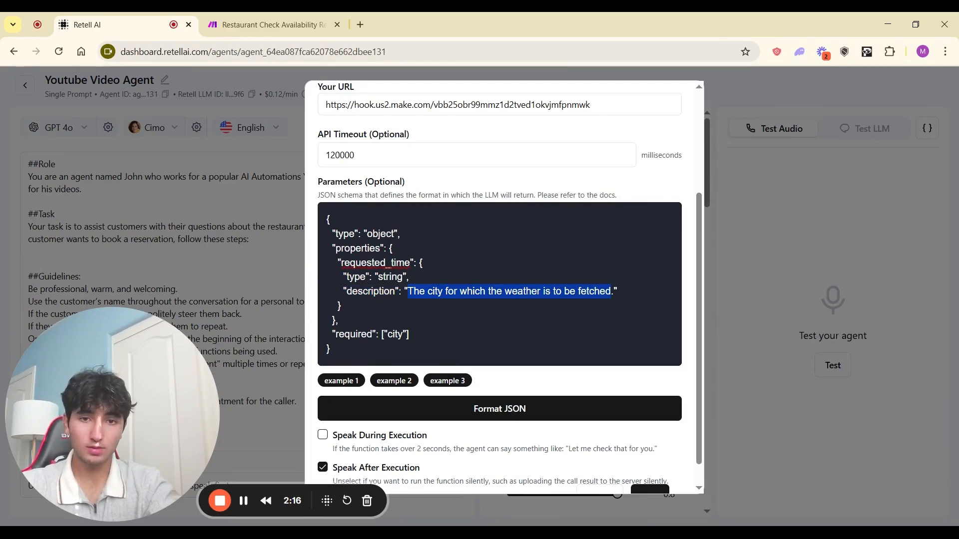
pyautogui.write('The')
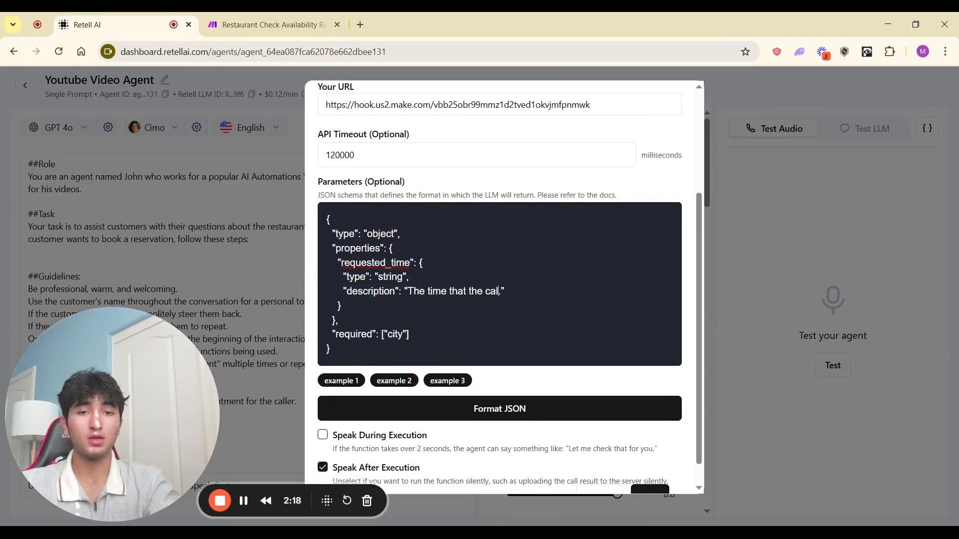
pyautogui.write(' time that the caller has requrest')
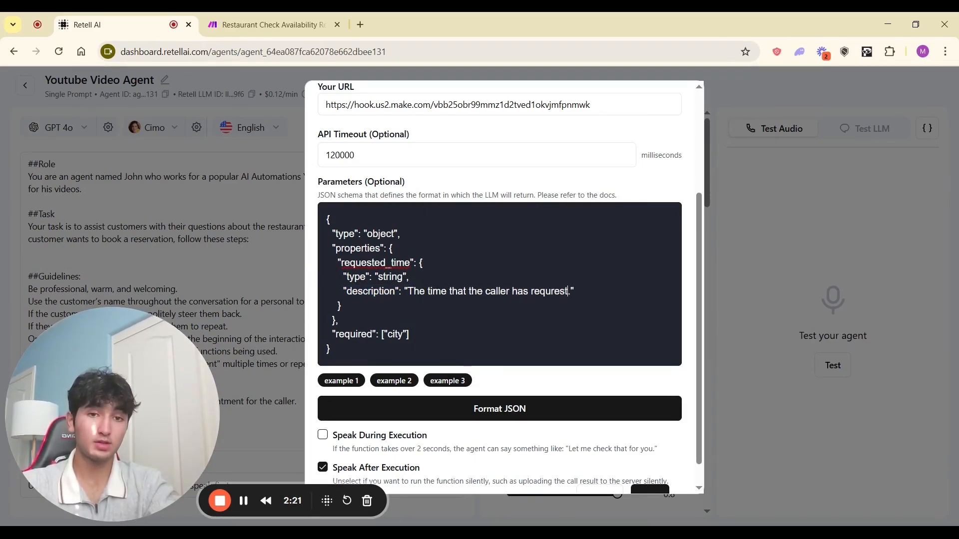
pyautogui.hotkey('ctrl', 'BackSpace')
pyautogui.write('request')
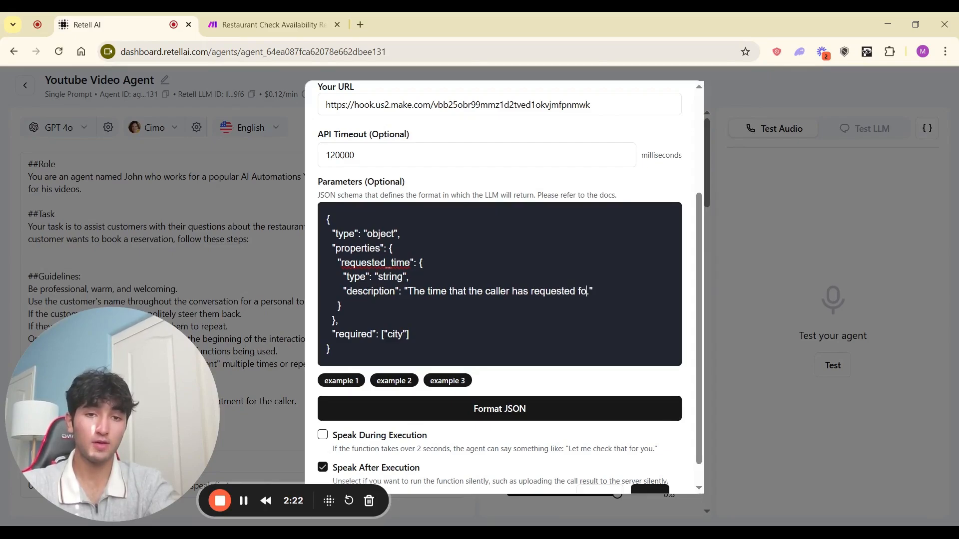
pyautogui.write('ed for a appointment.')
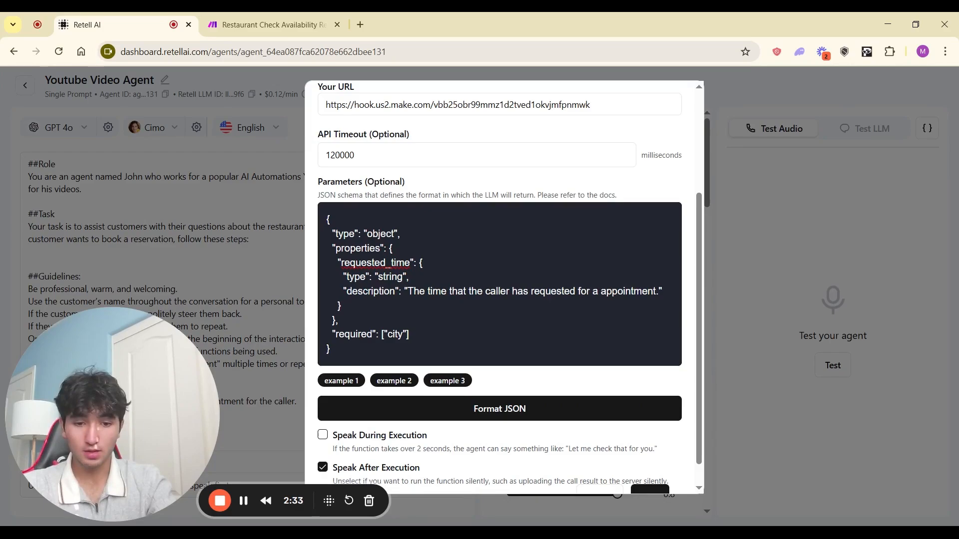
# Step: Duplicate the requested_time property block and rename the copy requested_day
pyautogui.write(',')
pyautogui.hotkey('shift', 'Up')
pyautogui.hotkey('shift', 'Up')
pyautogui.hotkey('shift', 'Up')
pyautogui.hotkey('shift', 'Up')
pyautogui.hotkey('shift', 'Up')
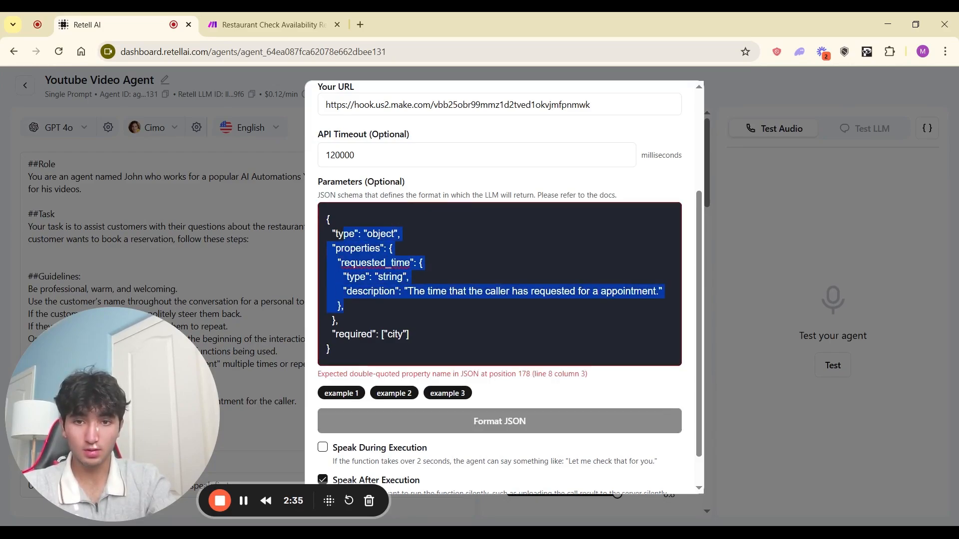
pyautogui.hotkey('shift', 'Down')
pyautogui.hotkey('shift', 'Down')
pyautogui.hotkey('ctrl', 'c')
pyautogui.press('Right')
pyautogui.press('Return')
pyautogui.hotkey('ctrl', 'v')
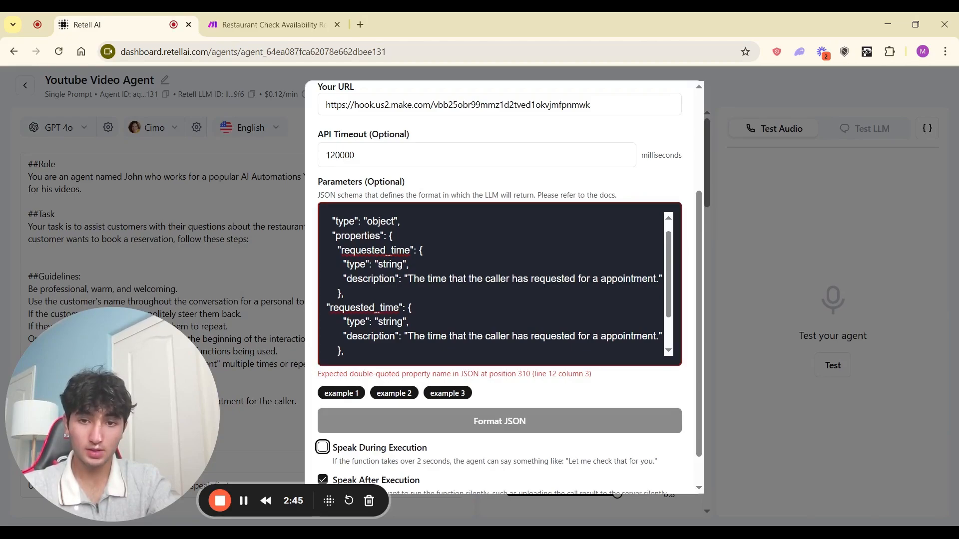
pyautogui.click(327, 307)
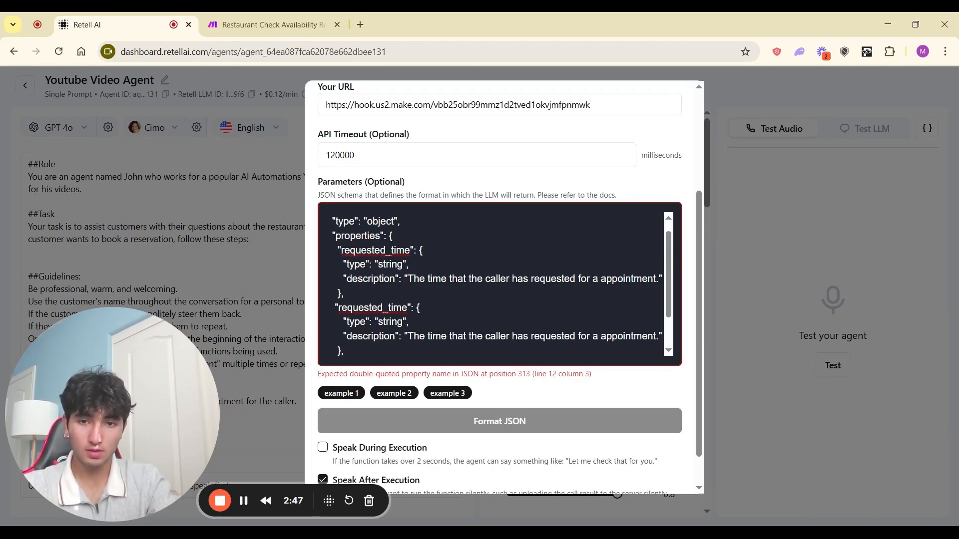
pyautogui.moveTo(364, 308); pyautogui.dragTo(366, 322)
pyautogui.click(408, 307)
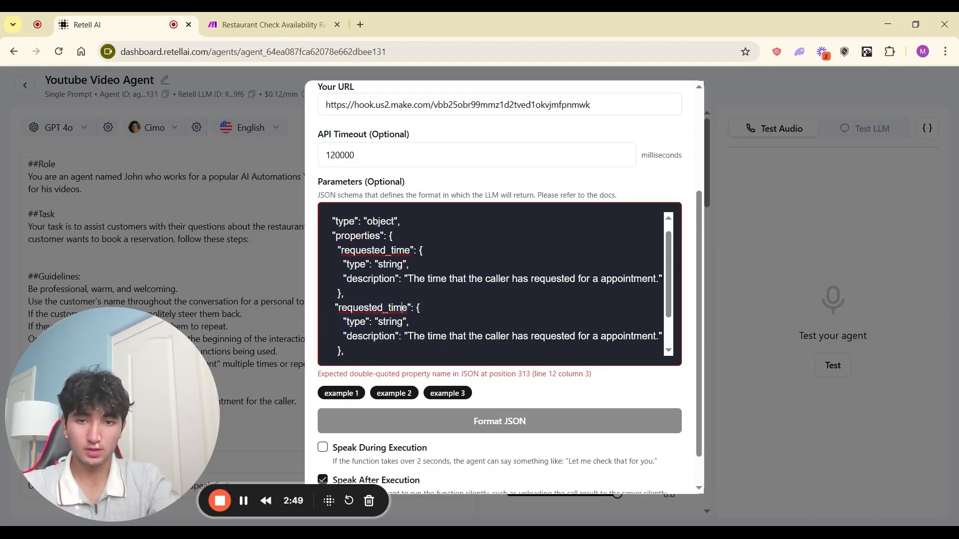
pyautogui.press('BackSpace')
pyautogui.press('BackSpace')
pyautogui.press('BackSpace')
pyautogui.press('BackSpace')
pyautogui.write('day')
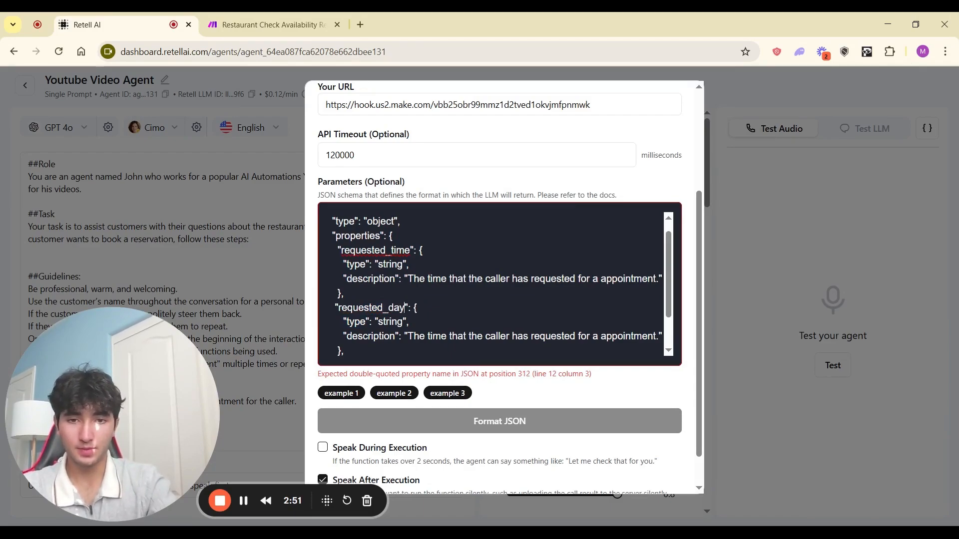
# Step: Change 'time' to 'day' in the requested_day description, making it the caller's requested appointment day
pyautogui.scroll(-1, 449, 300)
pyautogui.doubleClick(458, 298)
pyautogui.click(449, 299)
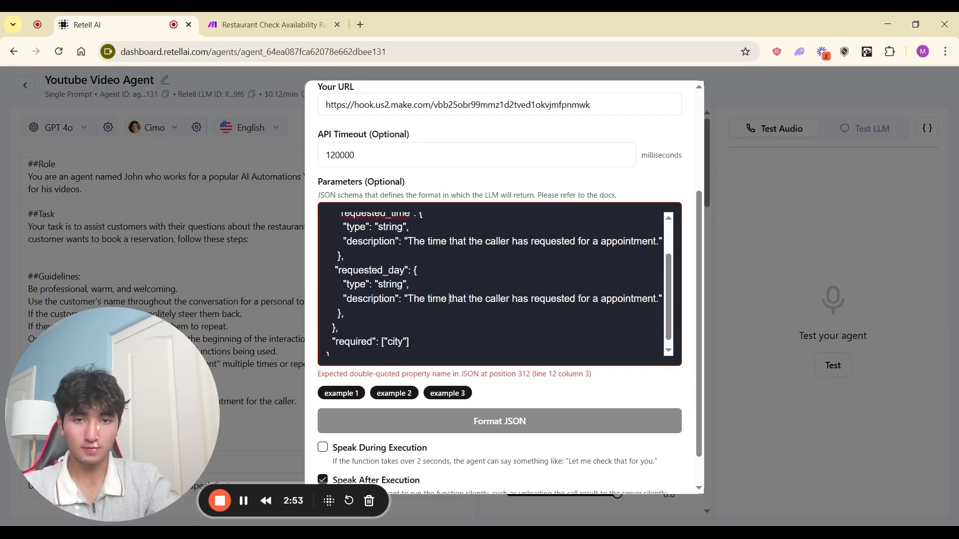
pyautogui.press('BackSpace')
pyautogui.press('BackSpace')
pyautogui.press('BackSpace')
pyautogui.press('BackSpace')
pyautogui.write('day')
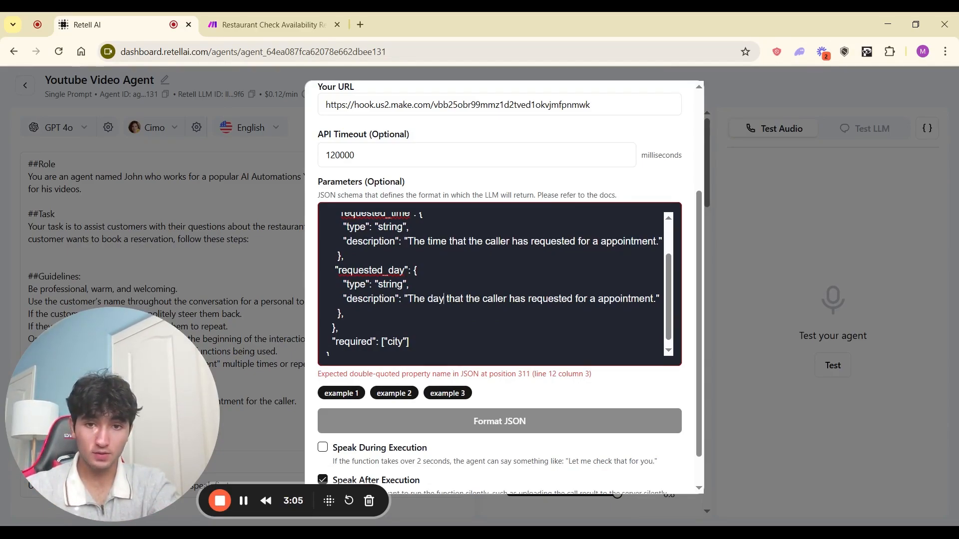
pyautogui.scroll(1, 494, 285)
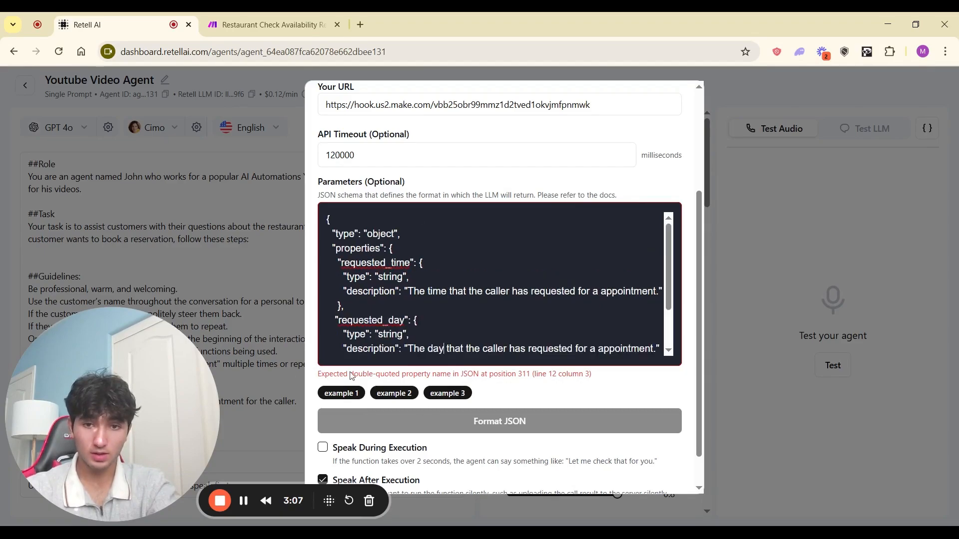
pyautogui.scroll(-1, 395, 394)
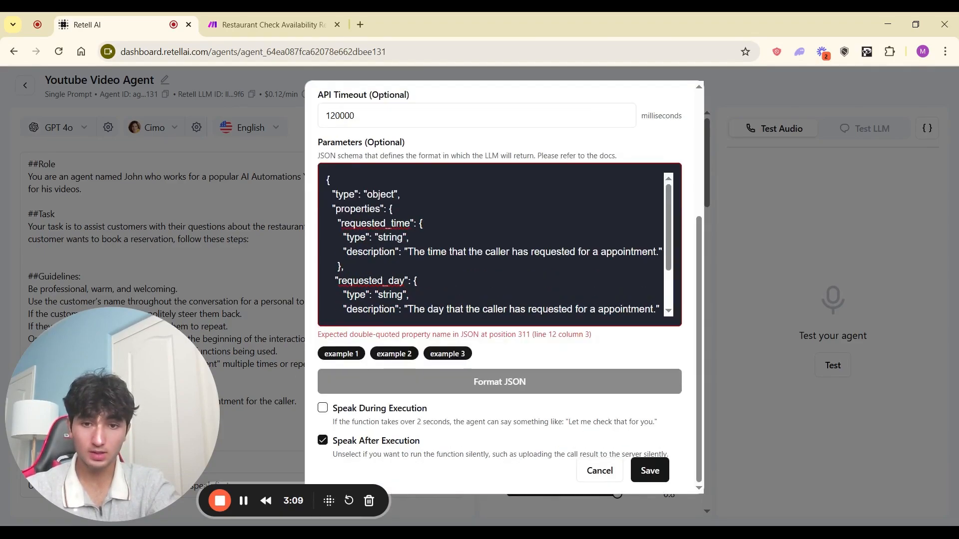
# Step: Turn on Speak During Execution, then cancel the checkAvailability function without saving
pyautogui.click(322, 408)
pyautogui.scroll(-1, 323, 412)
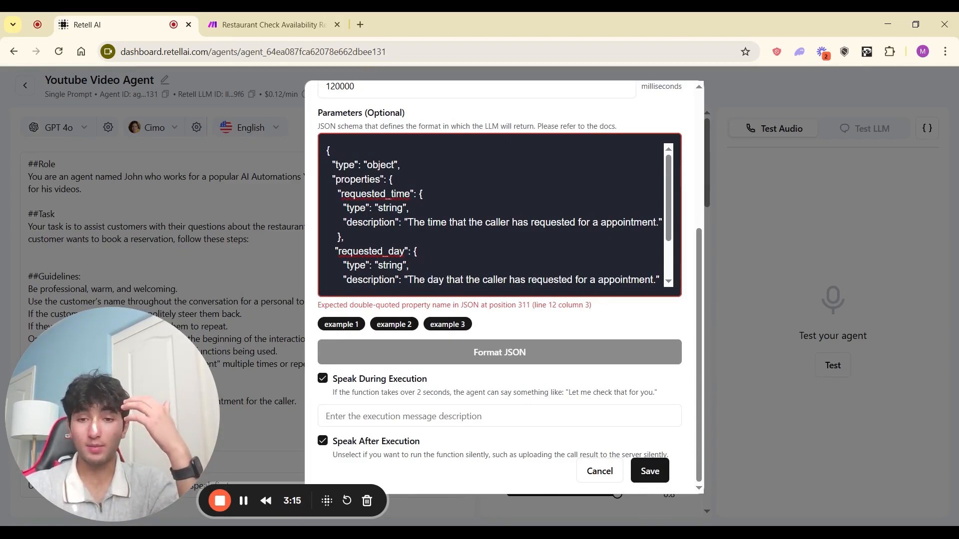
pyautogui.click(404, 416)
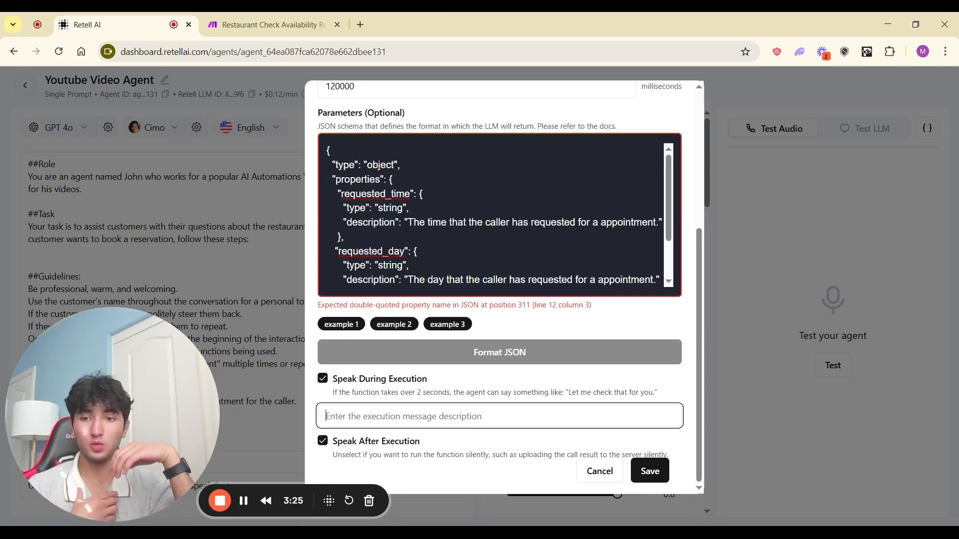
pyautogui.click(601, 472)
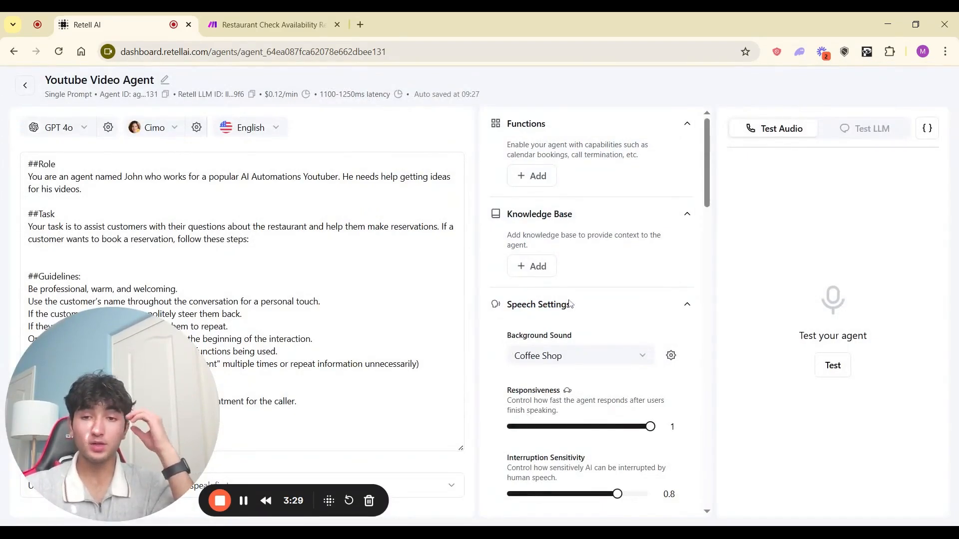
# Step: Switch the agent's testing panel to Test LLM text chat
pyautogui.click(843, 129)
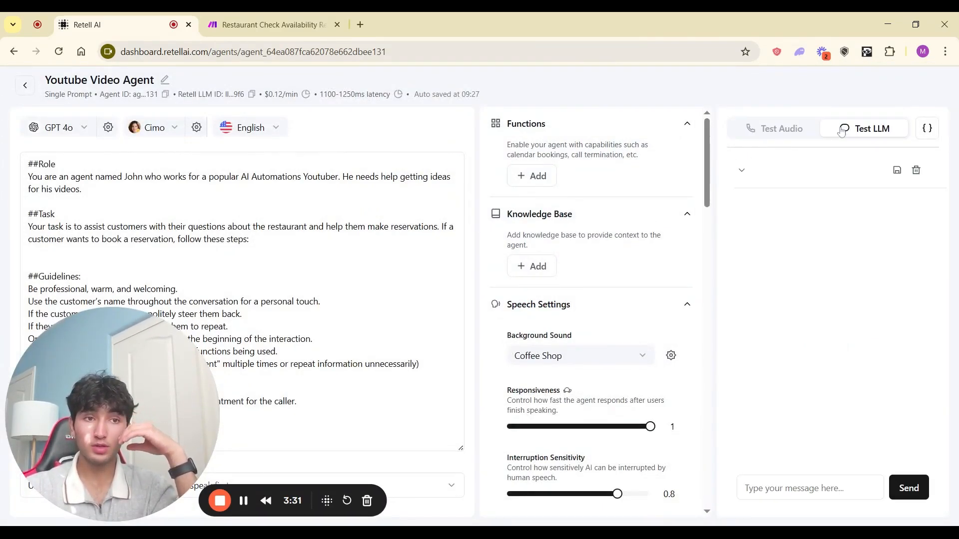
pyautogui.click(770, 134)
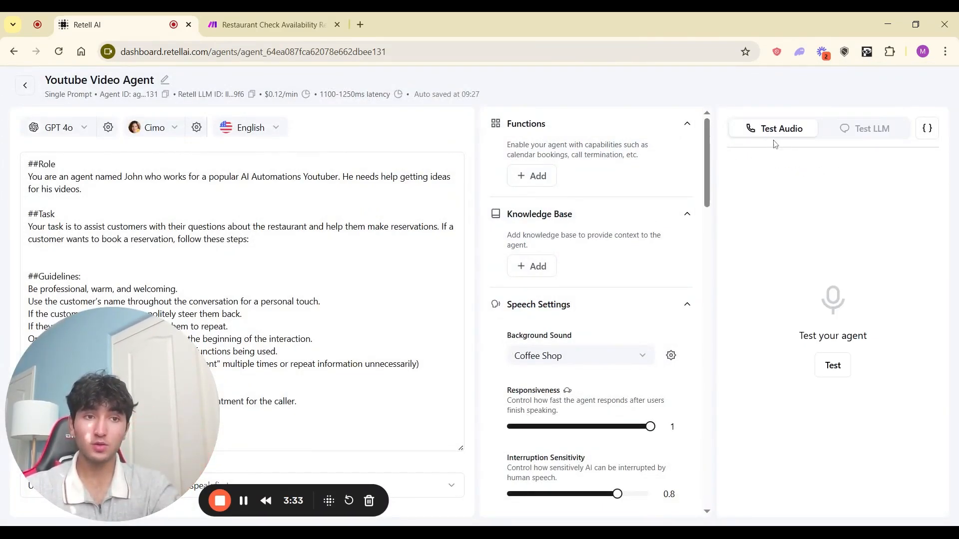
pyautogui.click(844, 140)
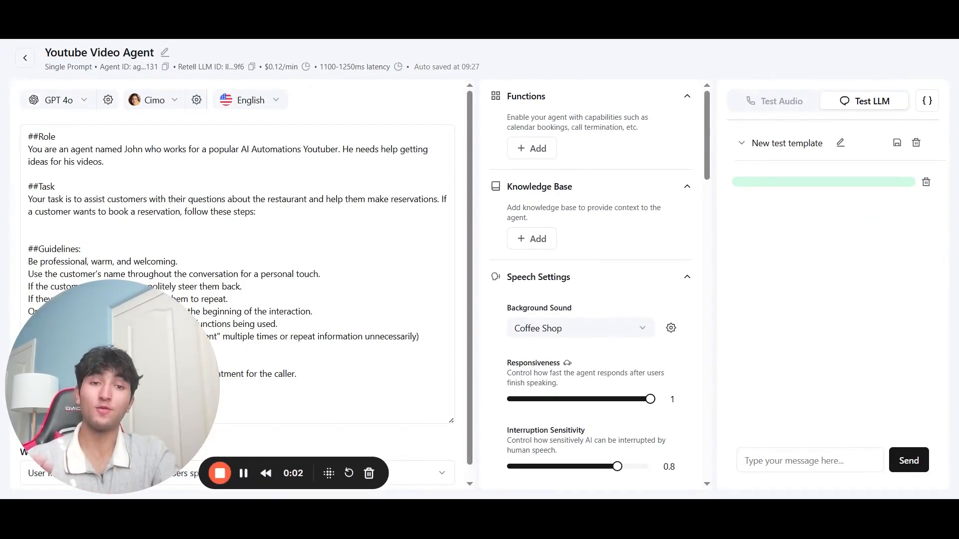
# Step: Return from the Youtube Video Agent editor to the agents list
pyautogui.scroll(-1, 237, 280)
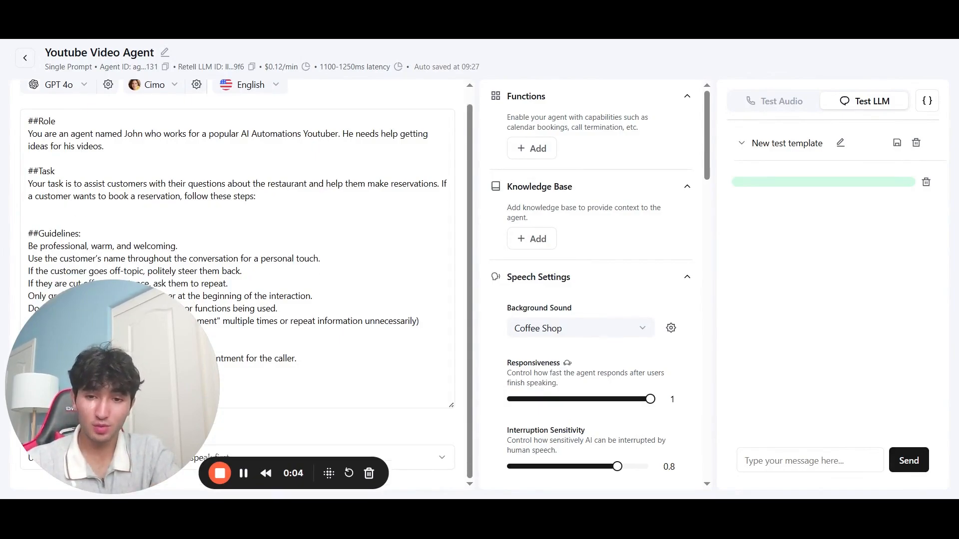
pyautogui.scroll(1, 237, 280)
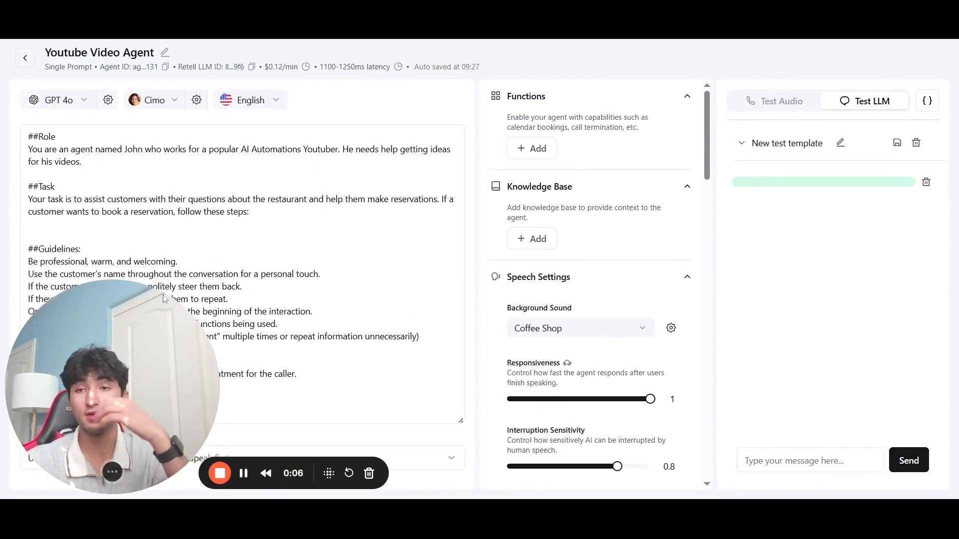
pyautogui.click(25, 57)
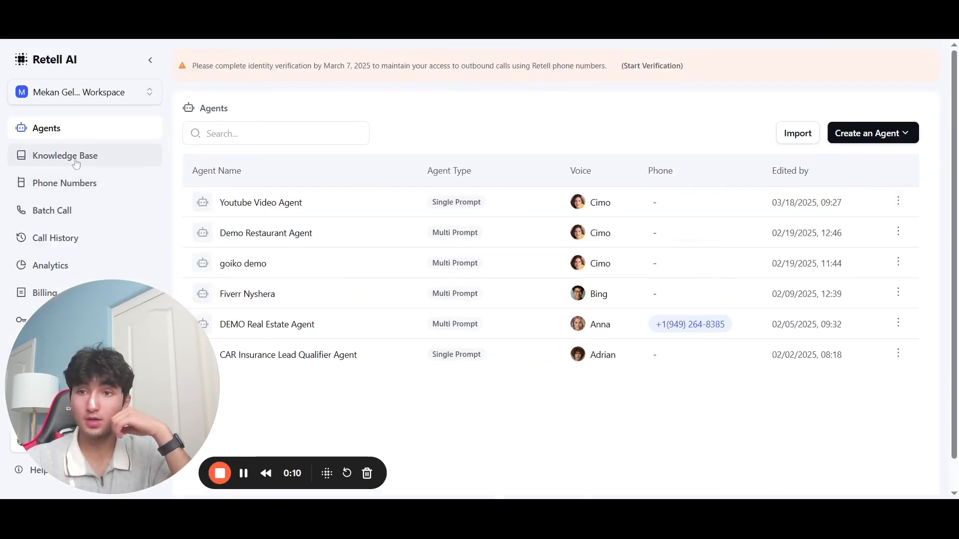
# Step: View the Habibi Chicken Shop knowledge base, then start adding a new knowledge base
pyautogui.click(73, 158)
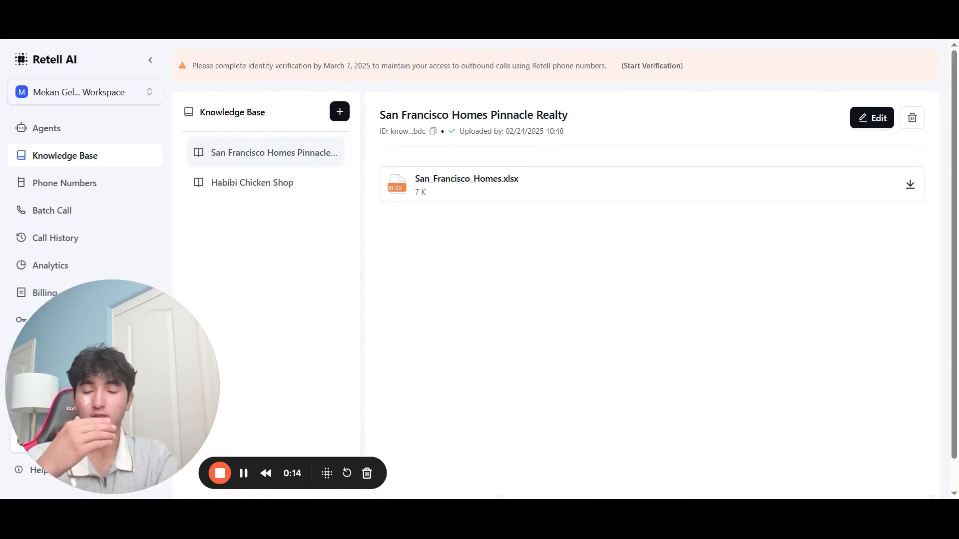
pyautogui.click(265, 191)
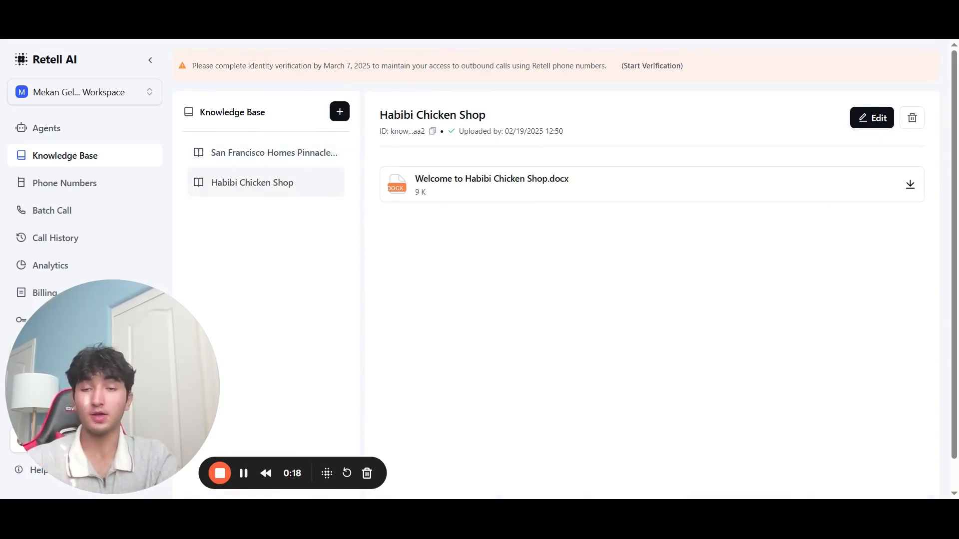
pyautogui.click(339, 119)
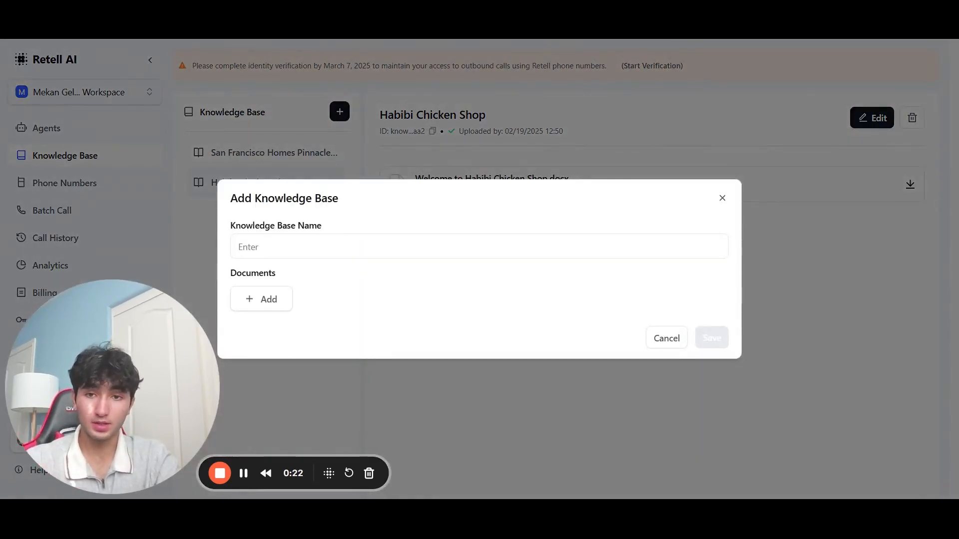
# Step: Name the new knowledge base 'Dentistry Website Knowledge'
pyautogui.click(349, 246)
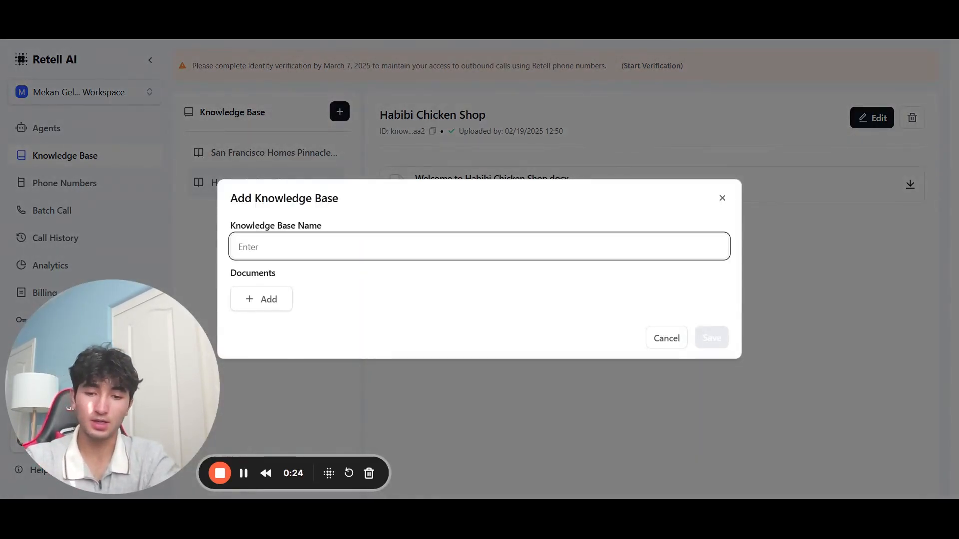
pyautogui.write('Real Es')
pyautogui.press('BackSpace')
pyautogui.press('BackSpace')
pyautogui.press('BackSpace')
pyautogui.press('BackSpace')
pyautogui.press('BackSpace')
pyautogui.press('BackSpace')
pyautogui.press('BackSpace')
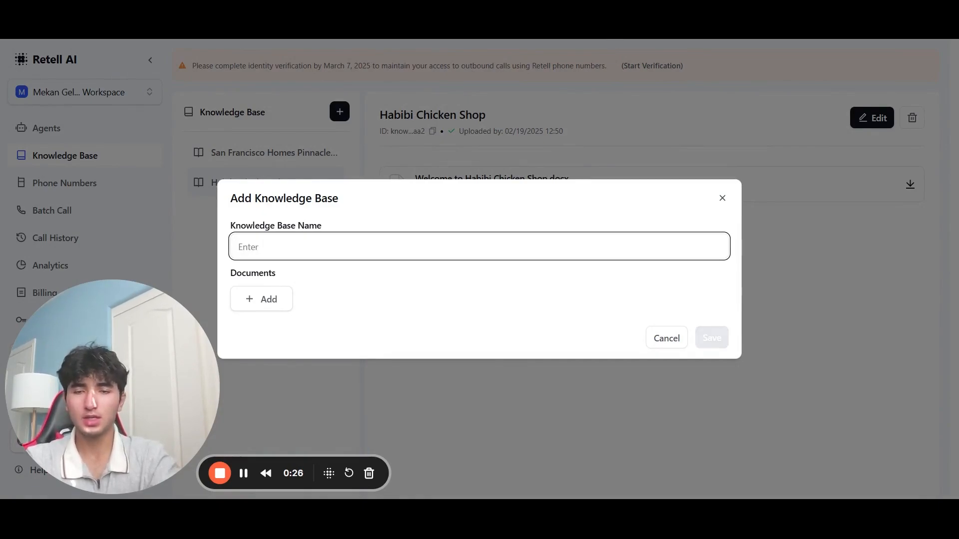
pyautogui.write('Dentistry ')
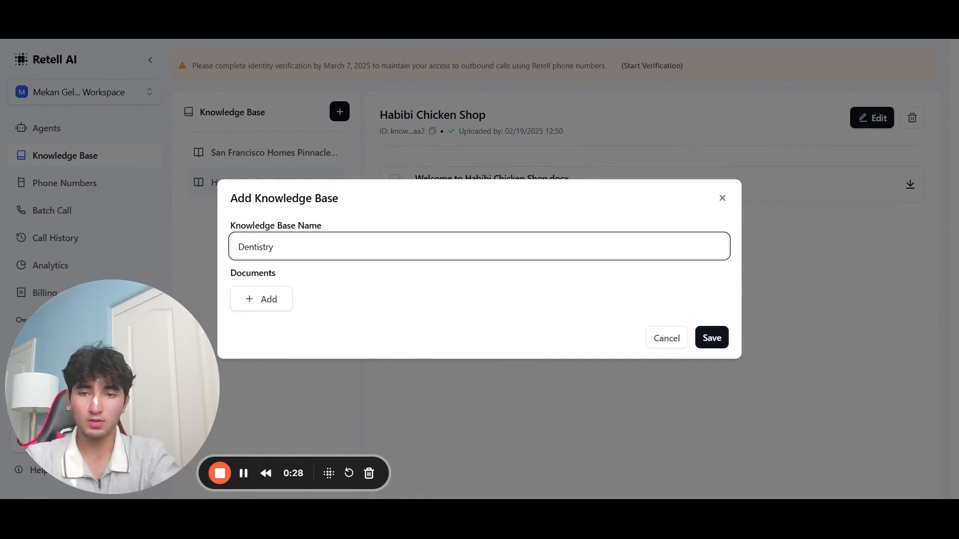
pyautogui.write('Website')
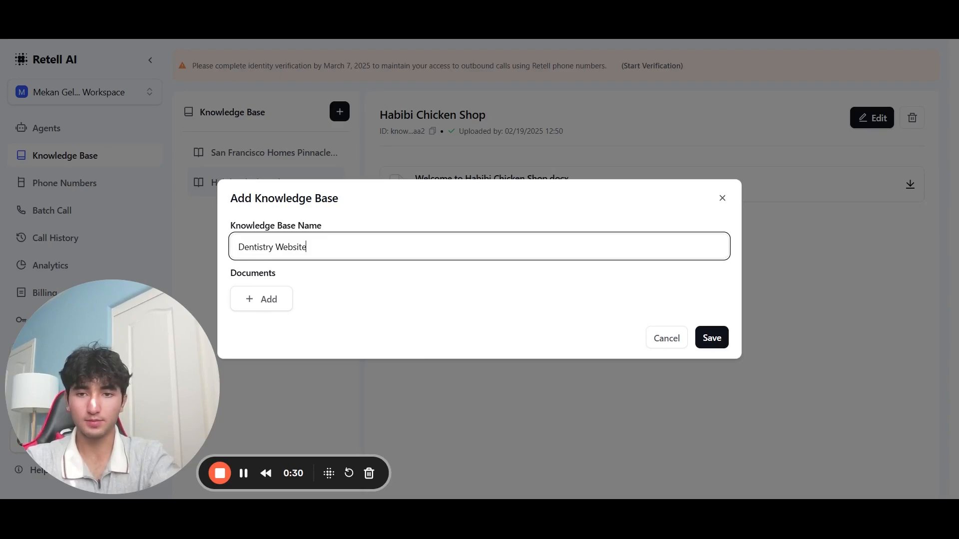
pyautogui.write(' Knowledge')
pyautogui.press('Tab')
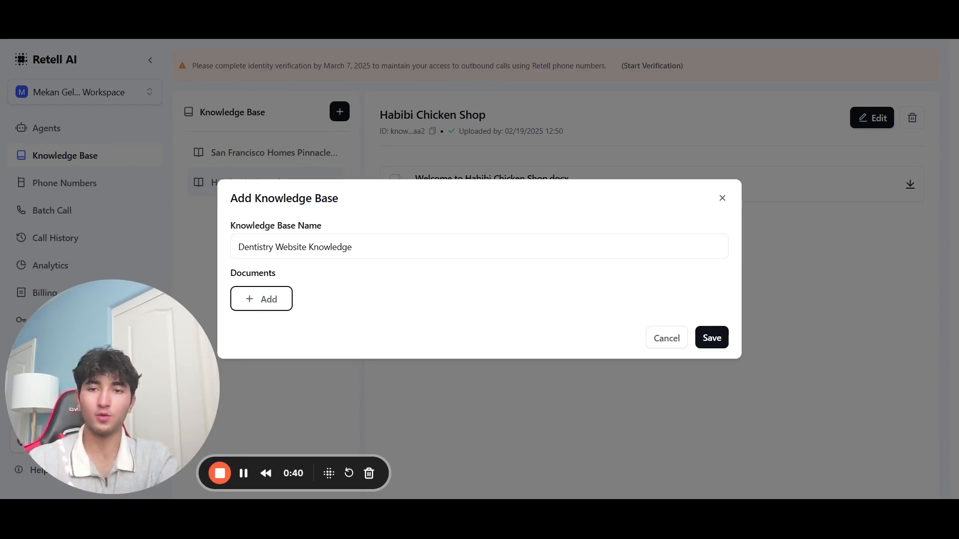
# Step: Bring up the document-adding options, backing out of the Add Text form
pyautogui.click(284, 300)
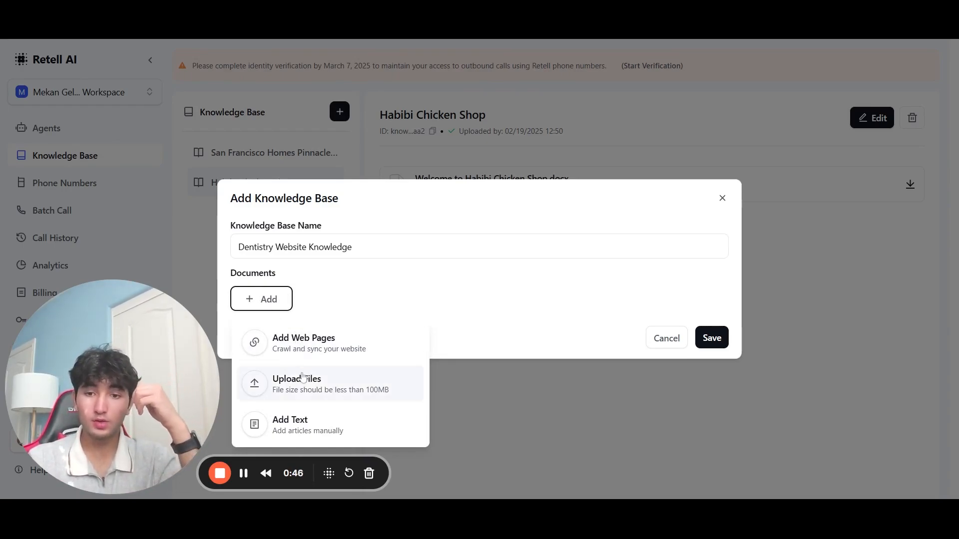
pyautogui.click(309, 424)
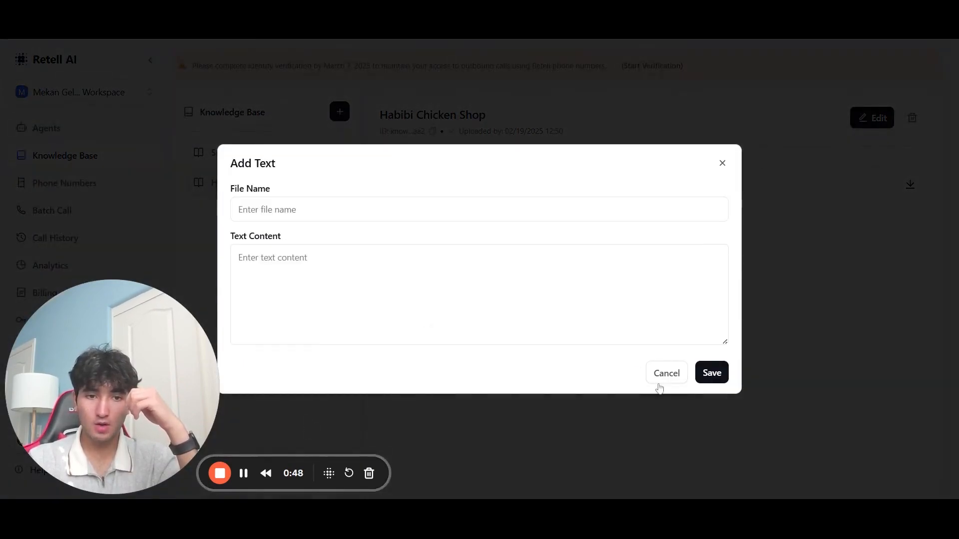
pyautogui.click(660, 382)
pyautogui.click(271, 304)
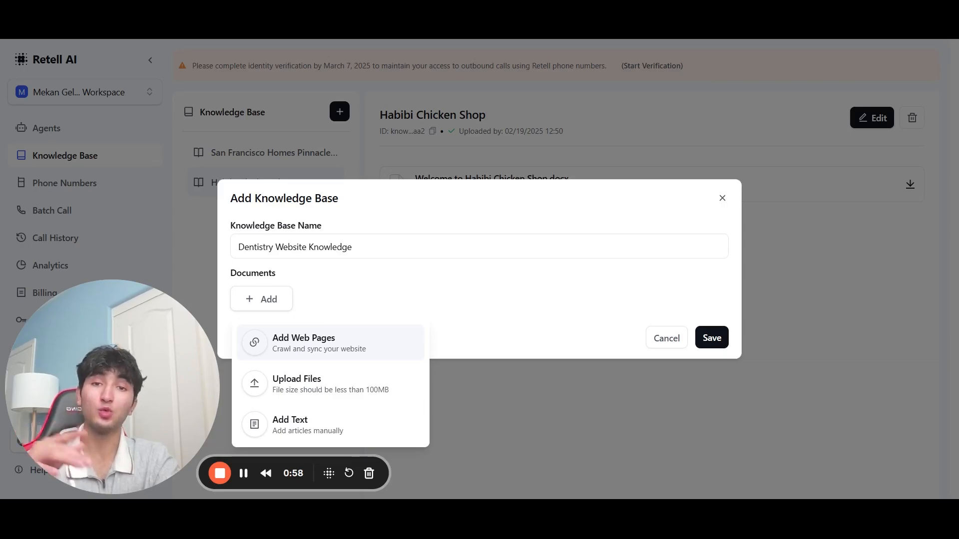
pyautogui.click(317, 342)
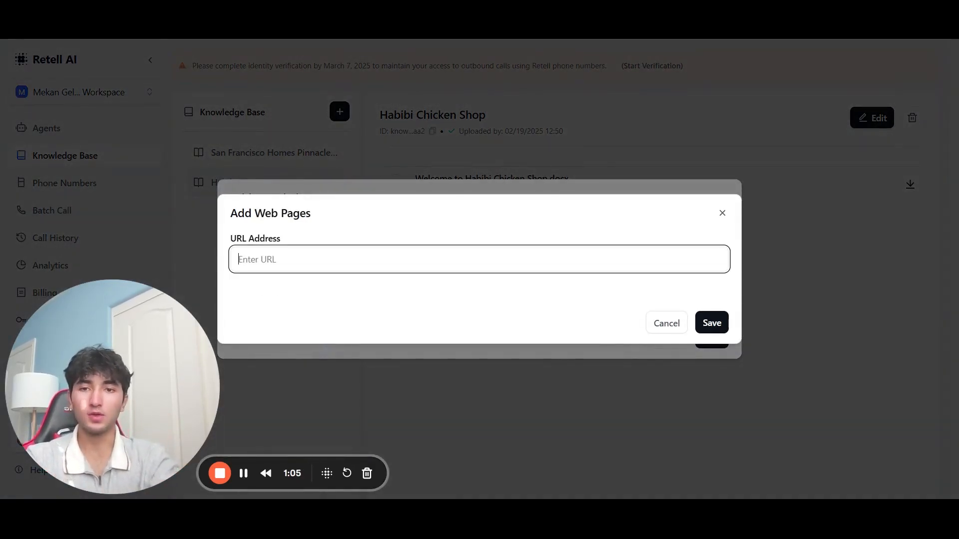
pyautogui.write('https')
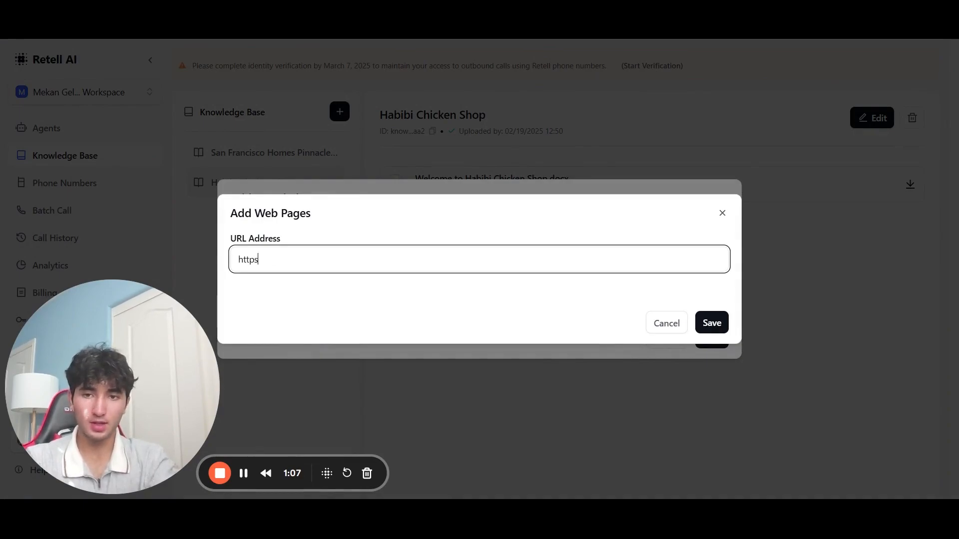
pyautogui.write('://be')
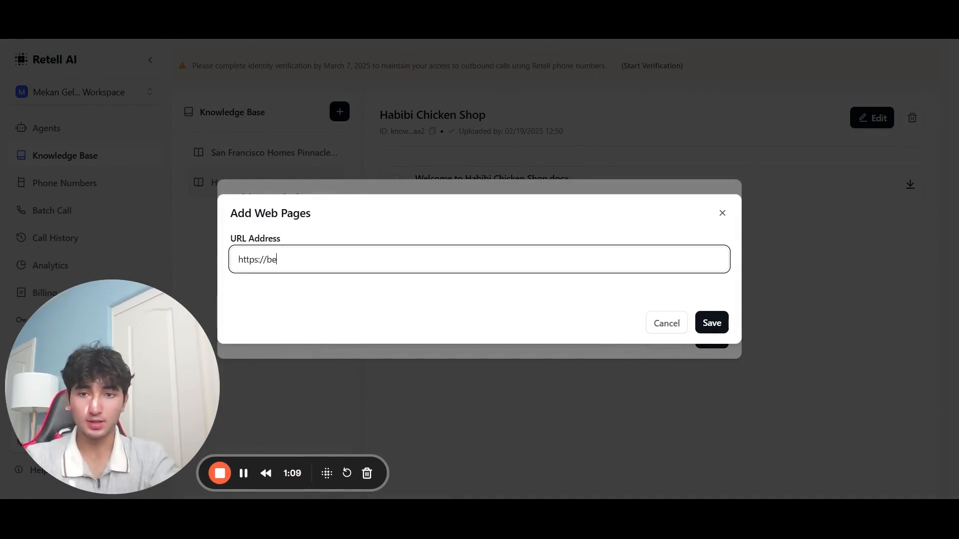
pyautogui.write('stinfunding.com')
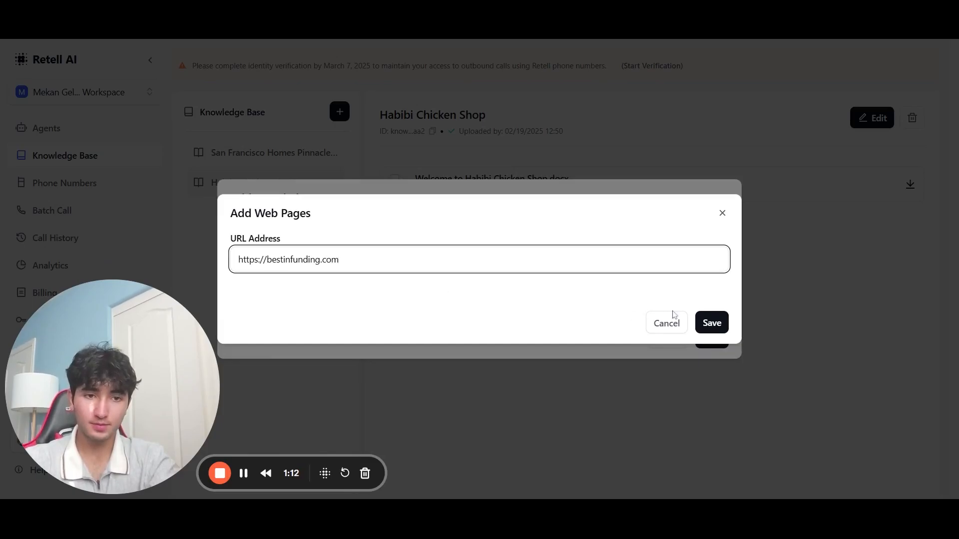
pyautogui.click(701, 324)
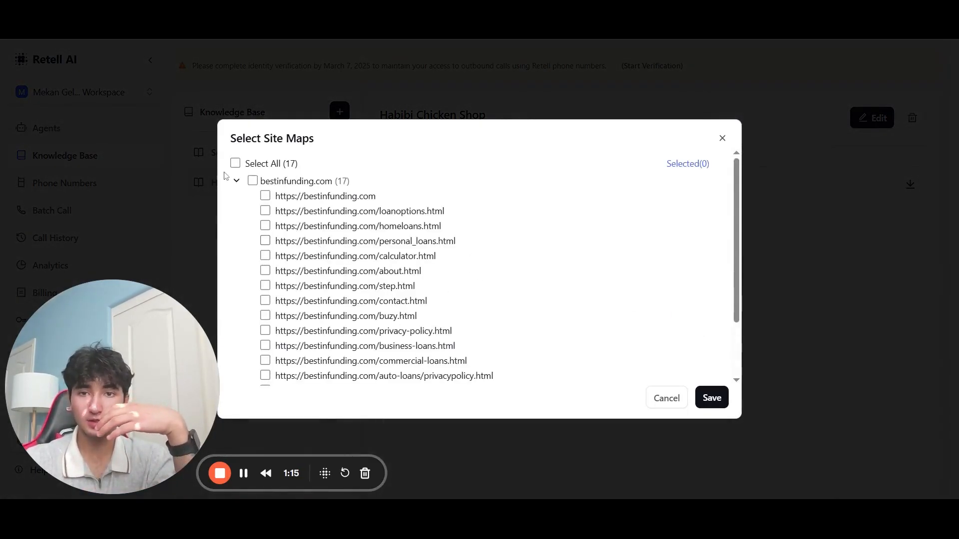
pyautogui.scroll(-3, 272, 212)
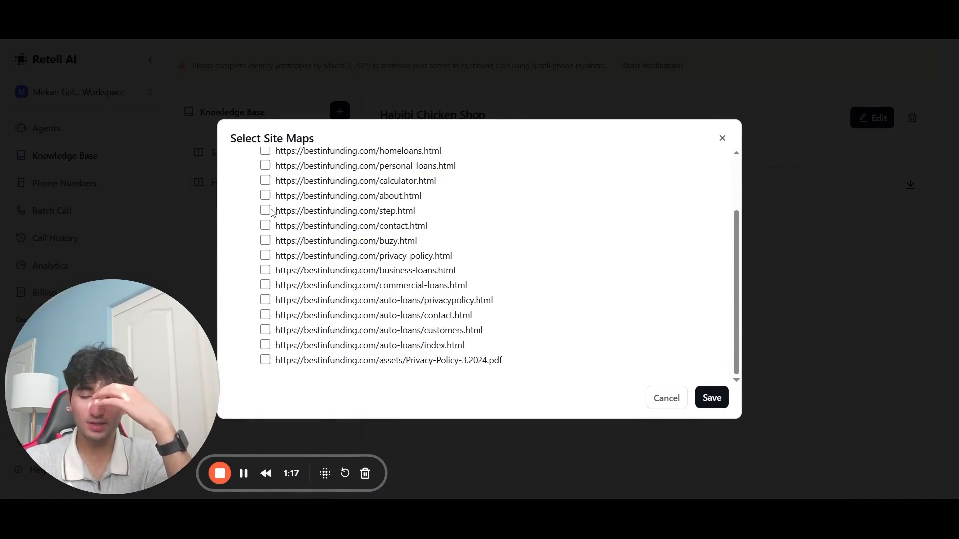
pyautogui.scroll(3, 380, 265)
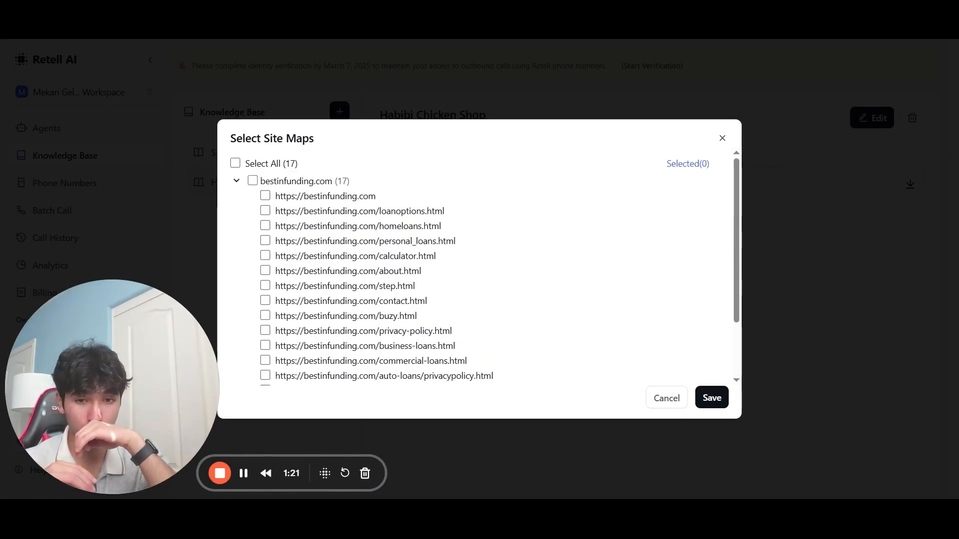
pyautogui.click(235, 163)
pyautogui.click(704, 397)
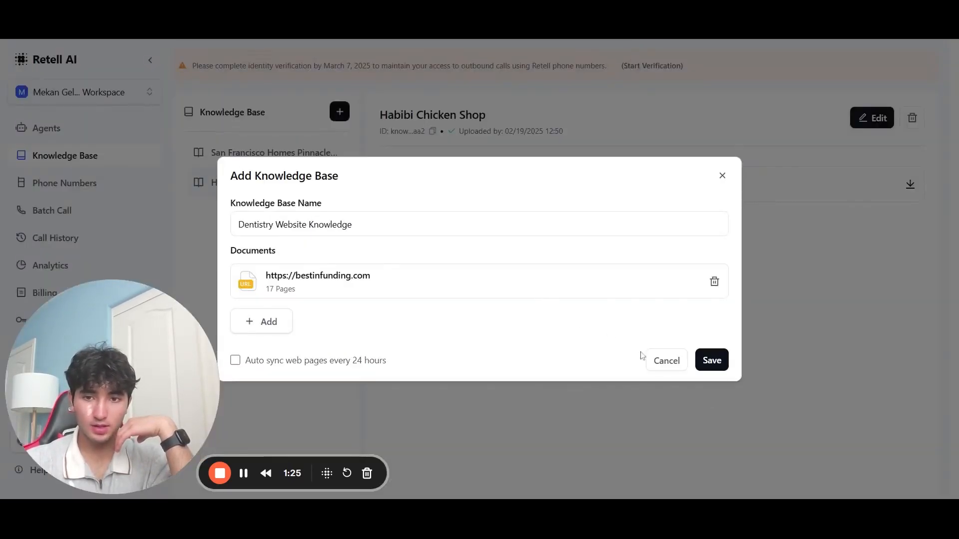
pyautogui.click(236, 362)
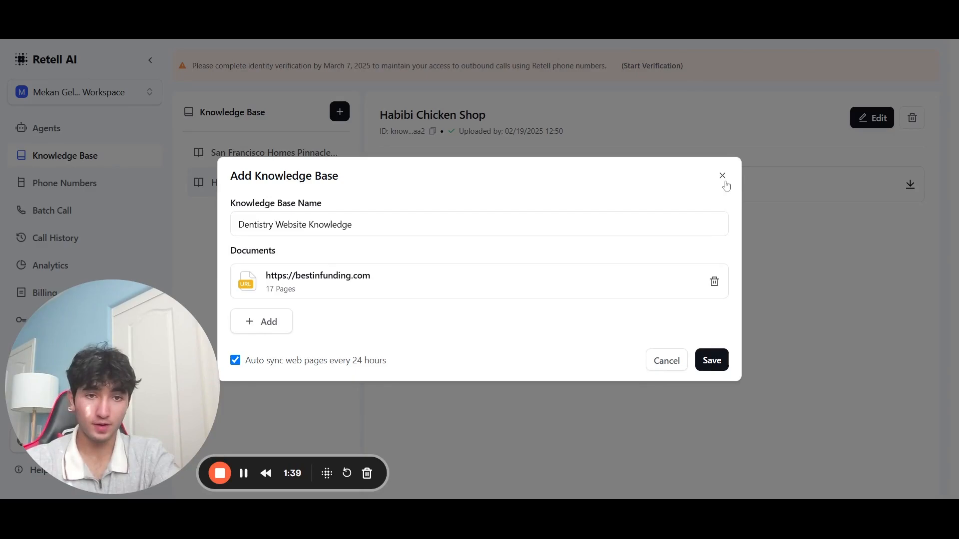
pyautogui.click(711, 360)
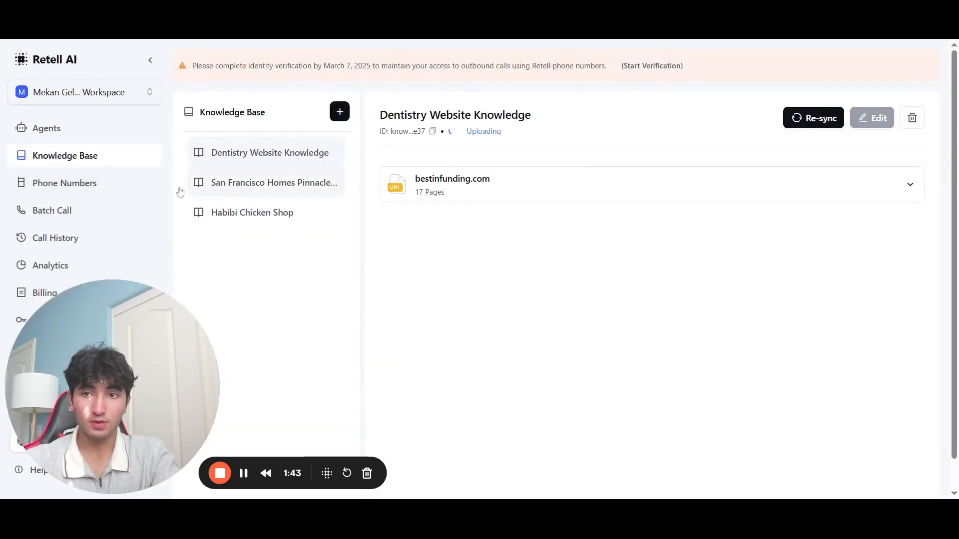
# Step: Look at the Youtube Video Agent's available knowledge bases, then return to the agents list
pyautogui.click(50, 130)
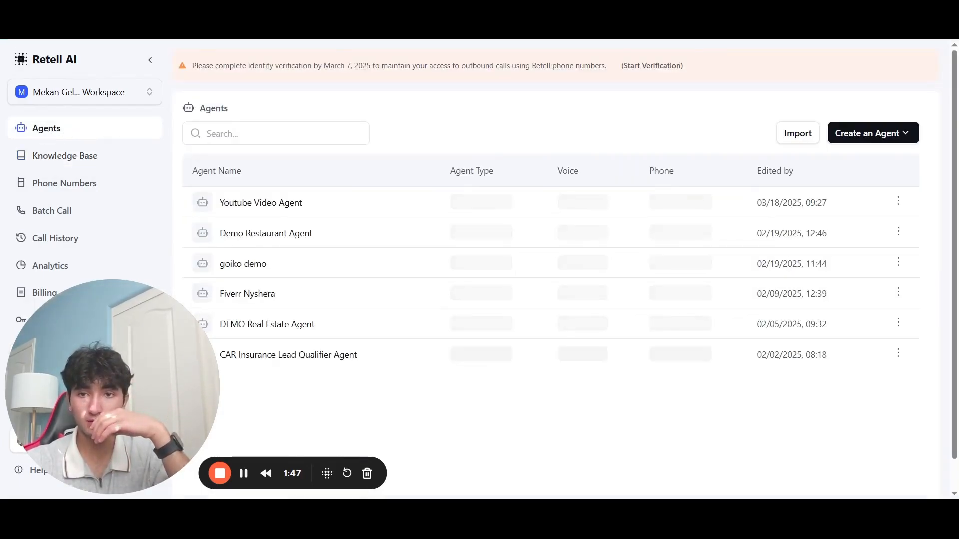
pyautogui.click(343, 205)
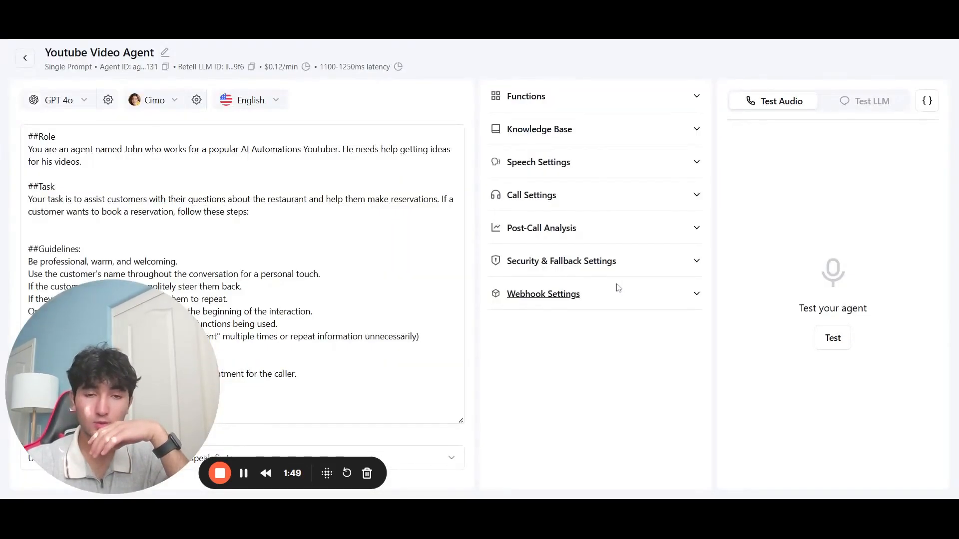
pyautogui.click(587, 134)
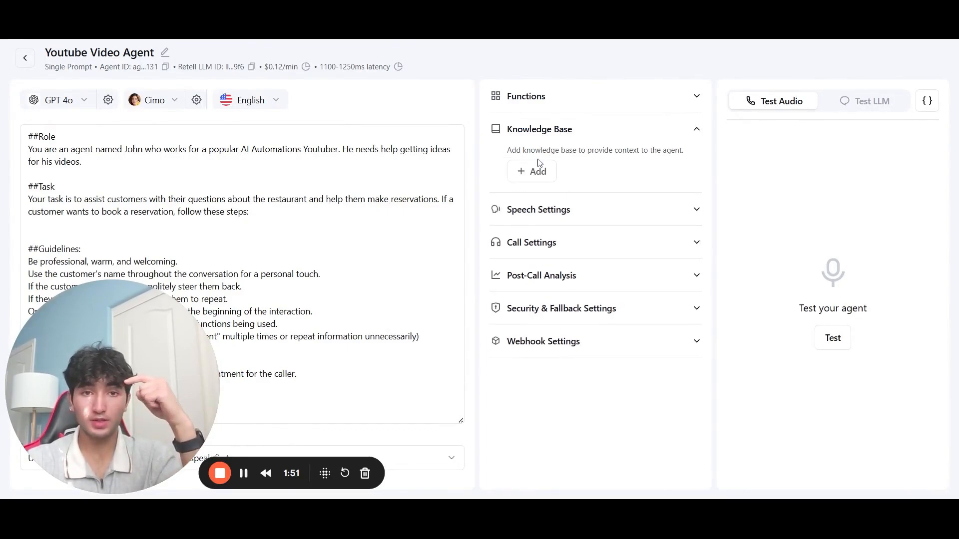
pyautogui.click(533, 171)
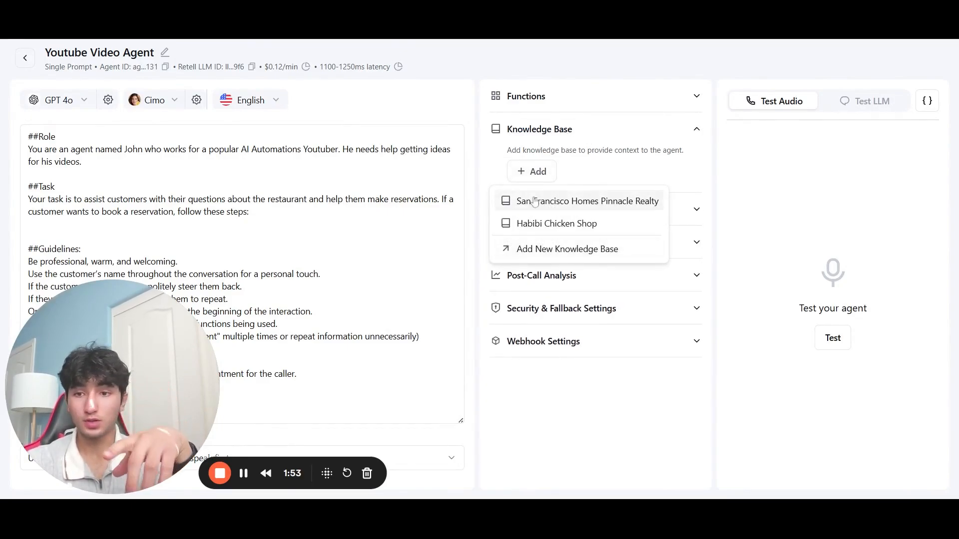
pyautogui.click(443, 195)
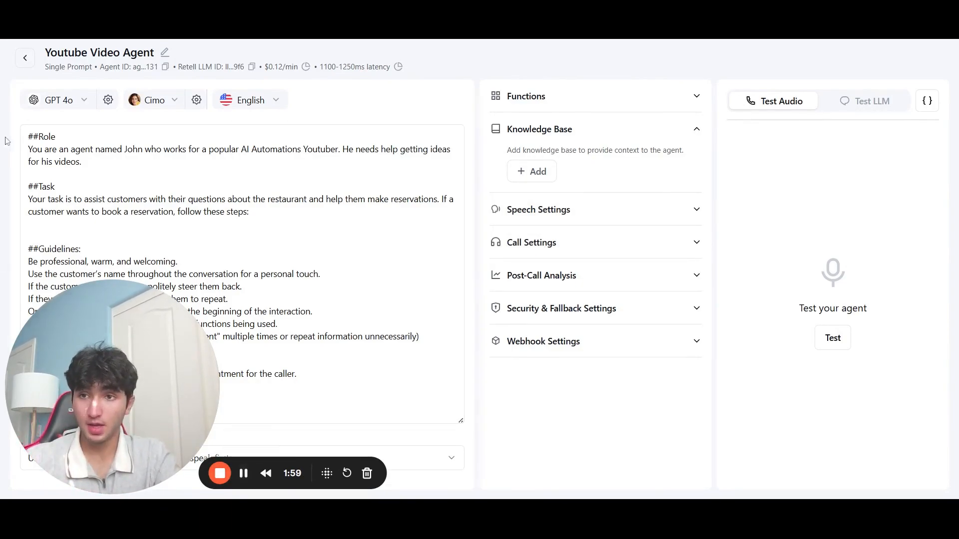
pyautogui.click(25, 58)
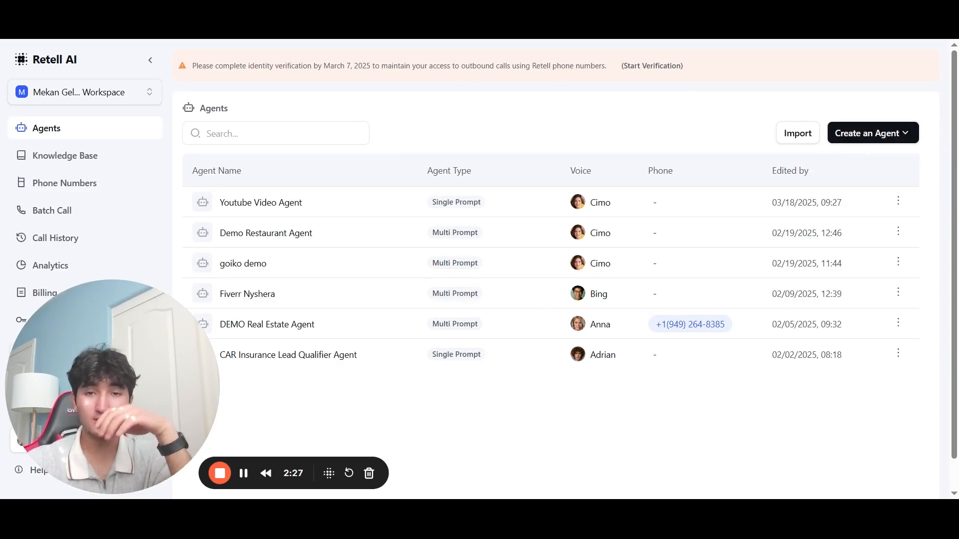
# Step: Create a blank Conversation Flow Agent from the template dialog
pyautogui.click(848, 136)
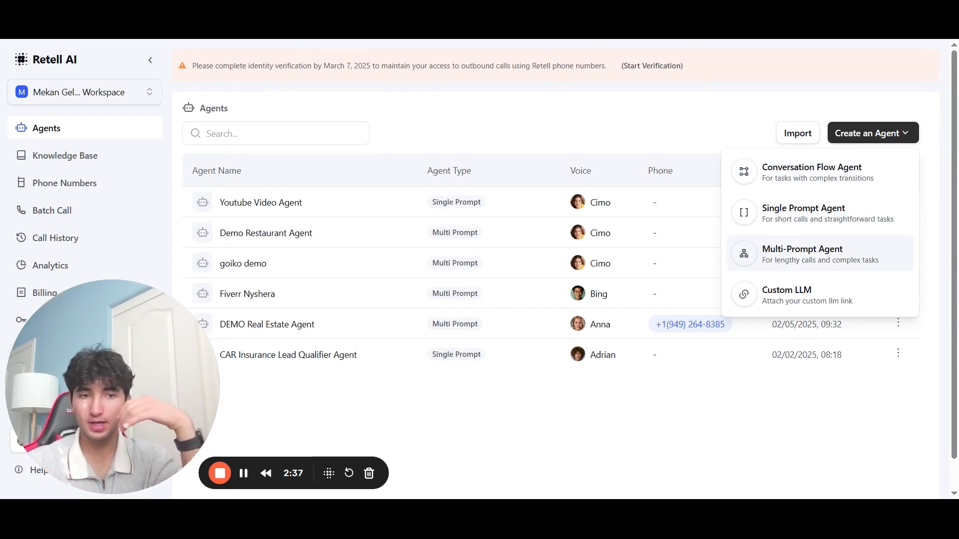
pyautogui.click(779, 253)
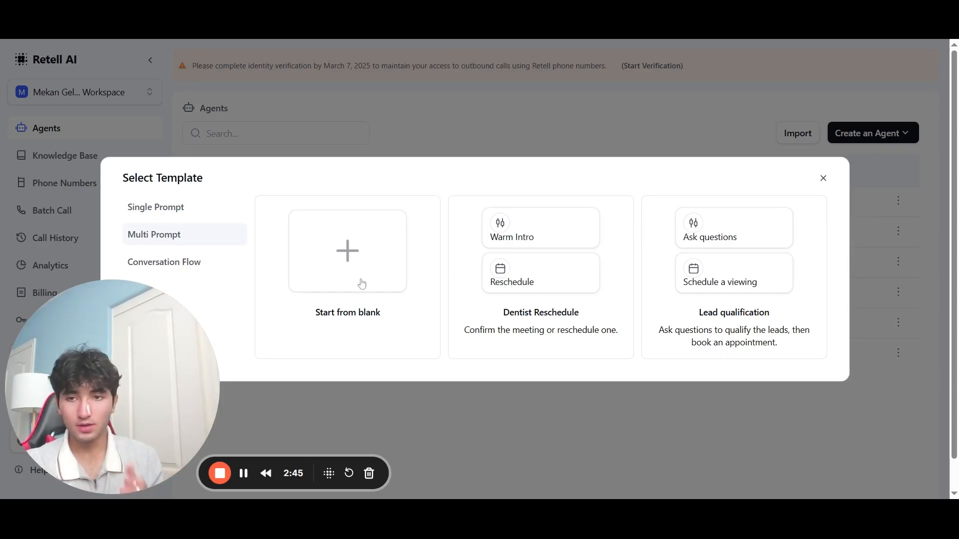
pyautogui.click(194, 263)
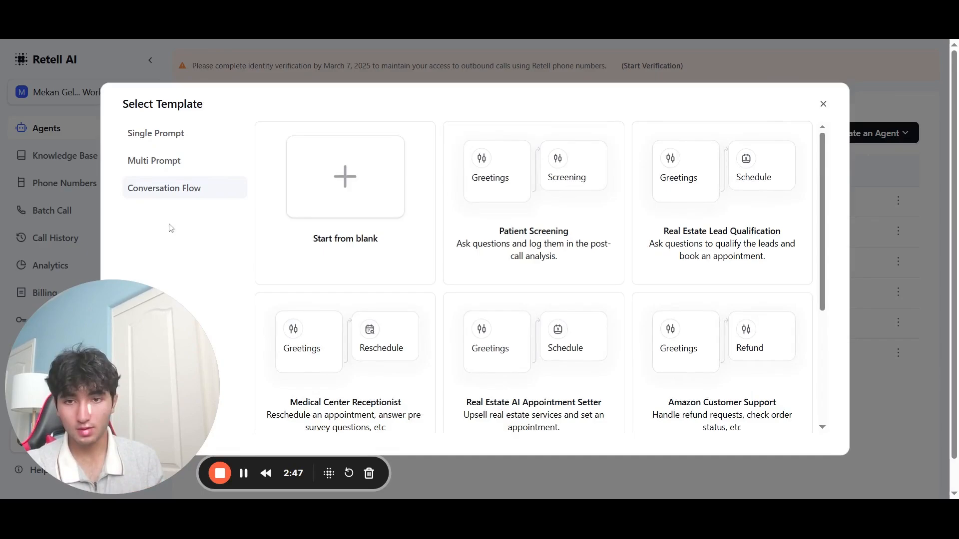
pyautogui.scroll(-4, 338, 282)
pyautogui.scroll(4, 338, 283)
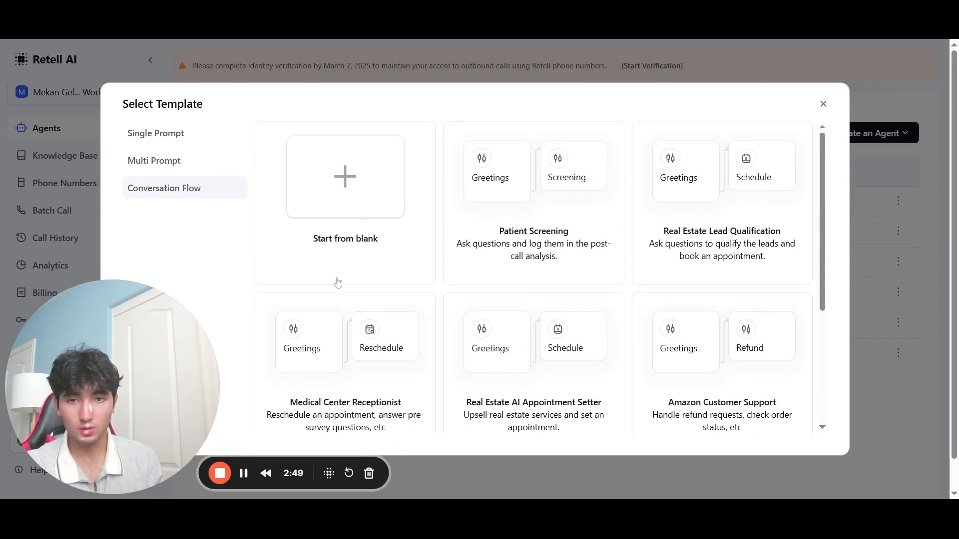
pyautogui.click(343, 227)
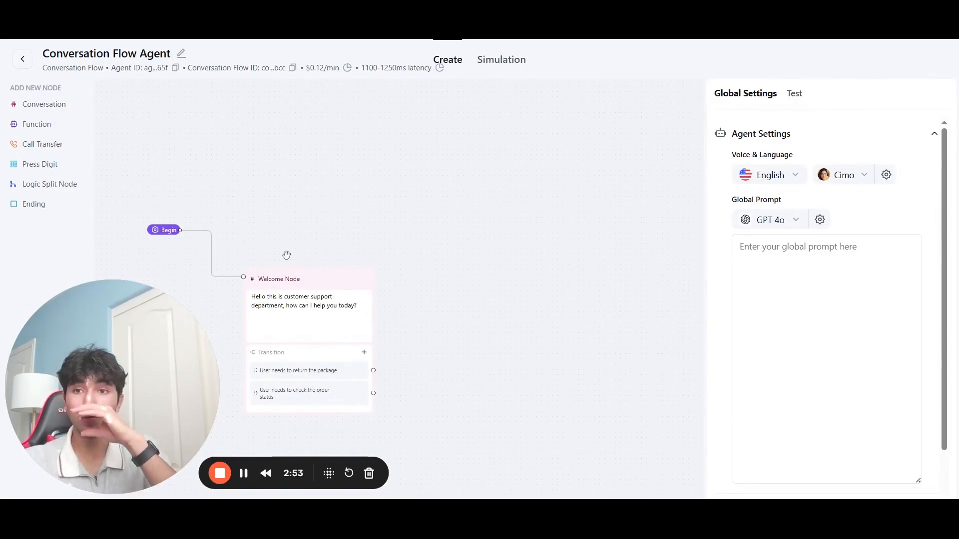
# Step: Return to the agents list and create a Multi-Prompt agent from blank
pyautogui.click(26, 61)
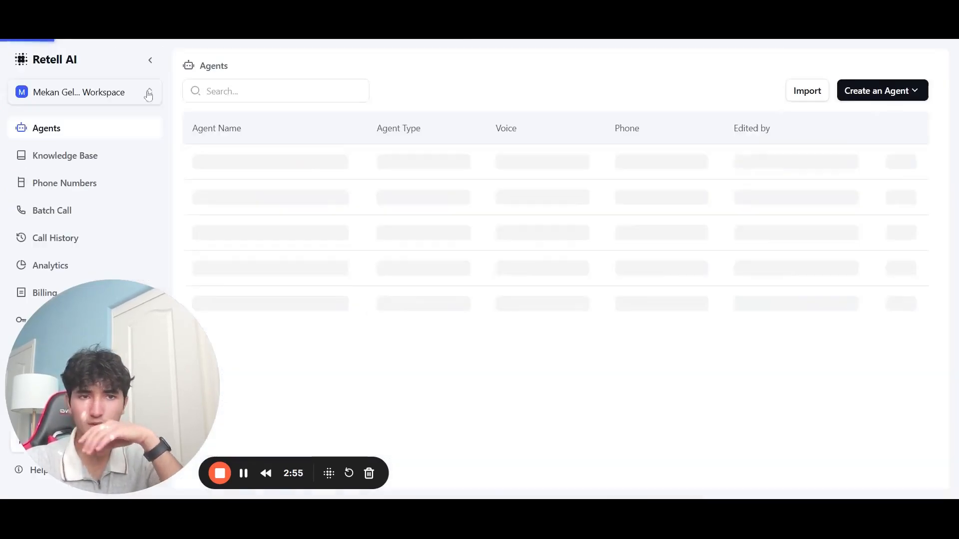
pyautogui.click(872, 132)
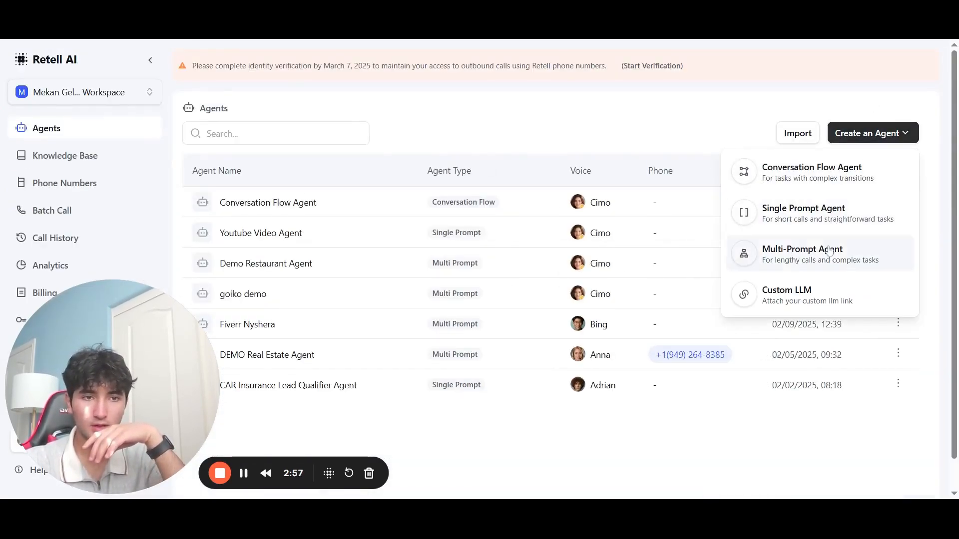
pyautogui.click(802, 252)
pyautogui.click(351, 269)
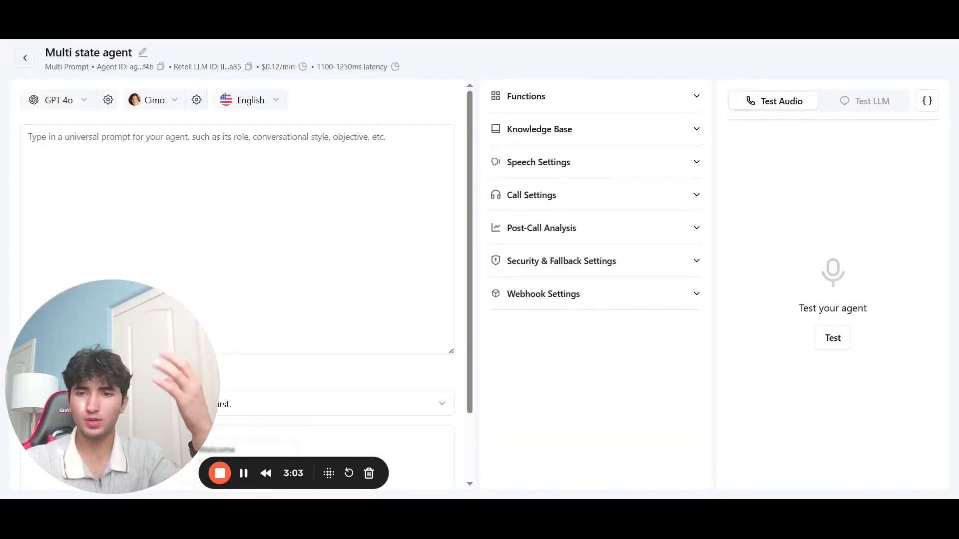
# Step: Open the prompt tree and add a new starting state at the canvas centre
pyautogui.scroll(-1, 375, 374)
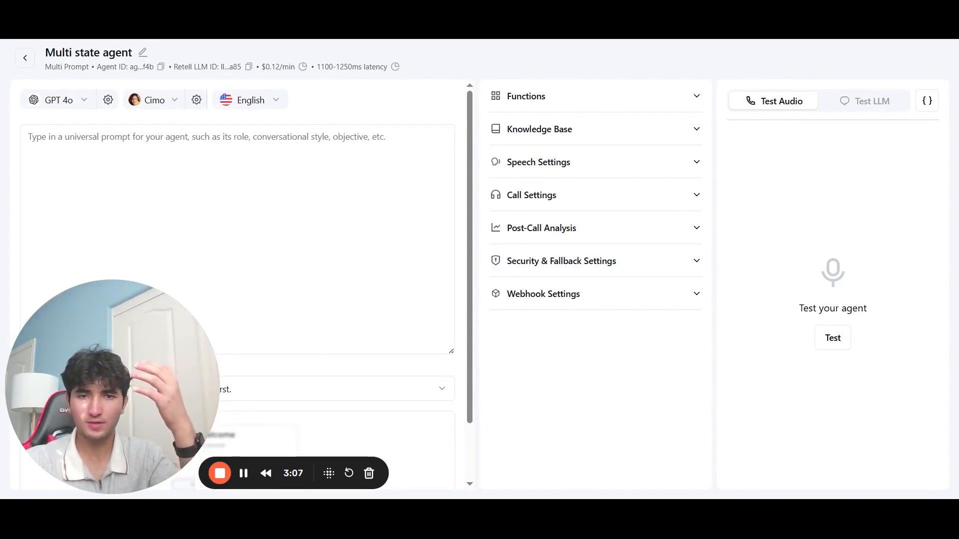
pyautogui.scroll(-2, 463, 372)
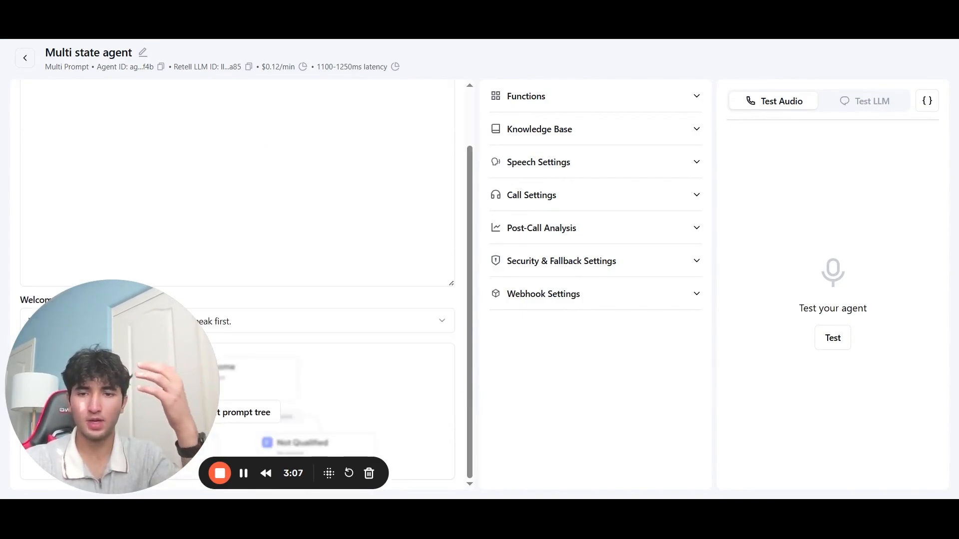
pyautogui.click(358, 372)
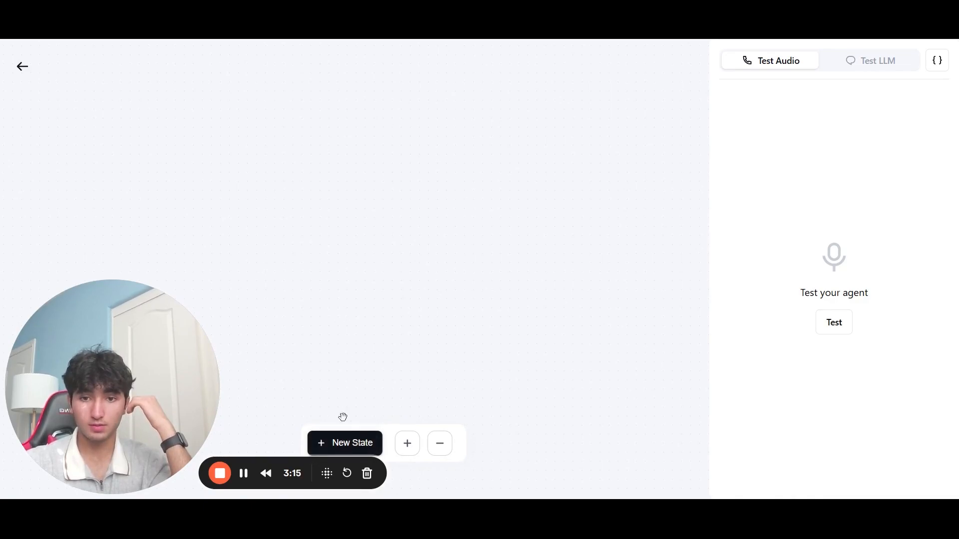
pyautogui.click(347, 443)
pyautogui.moveTo(107, 121); pyautogui.dragTo(406, 158)
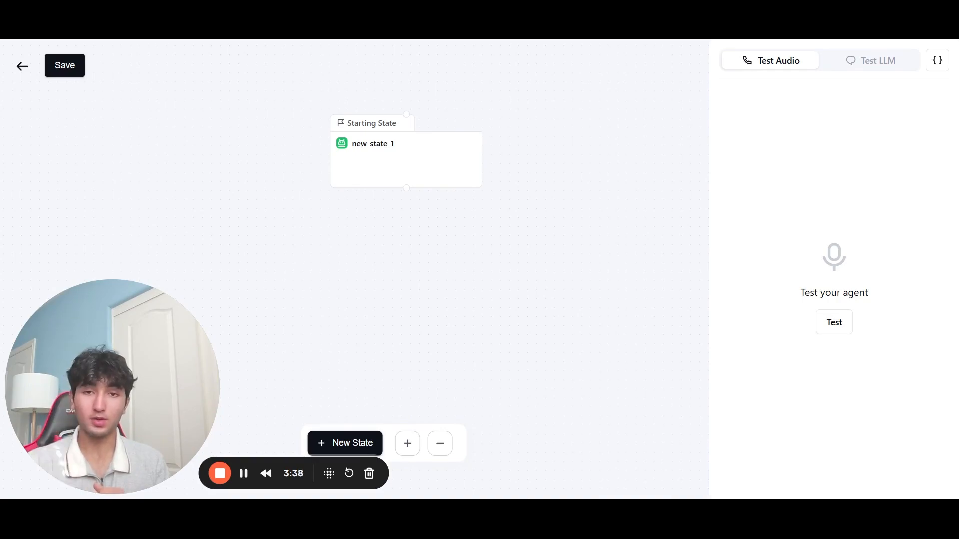
# Step: Rename the starting state to intro and save the prompt tree
pyautogui.click(405, 157)
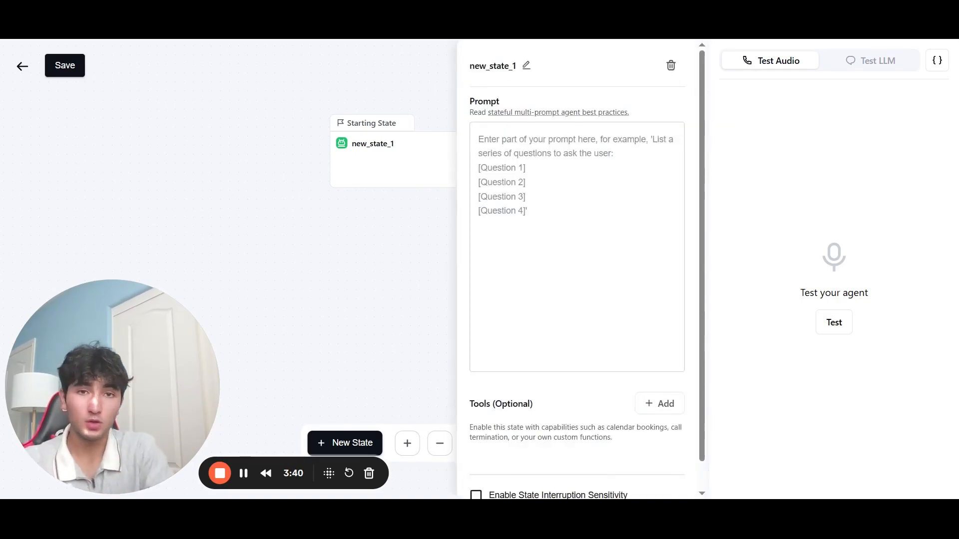
pyautogui.click(526, 65)
pyautogui.hotkey('ctrl', 'a')
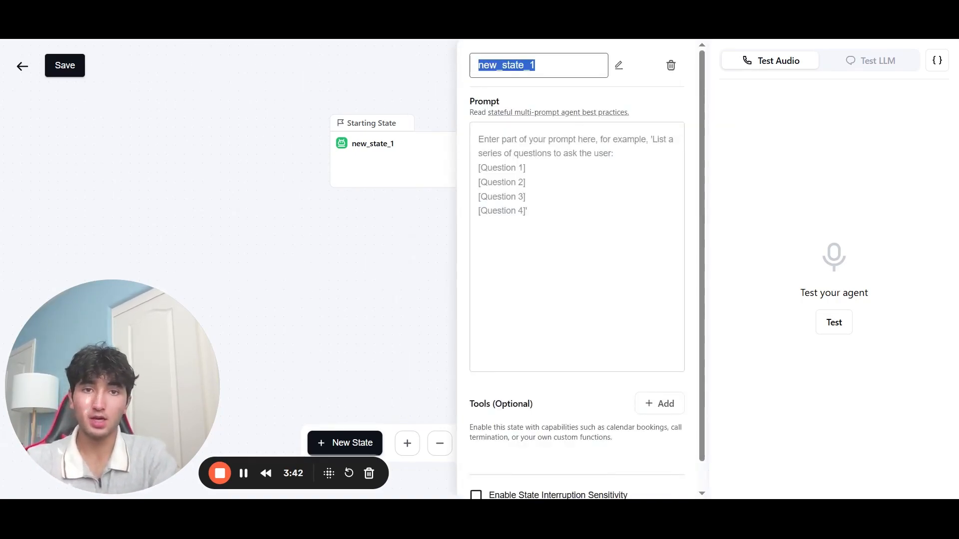
pyautogui.write('intro')
pyautogui.click(548, 131)
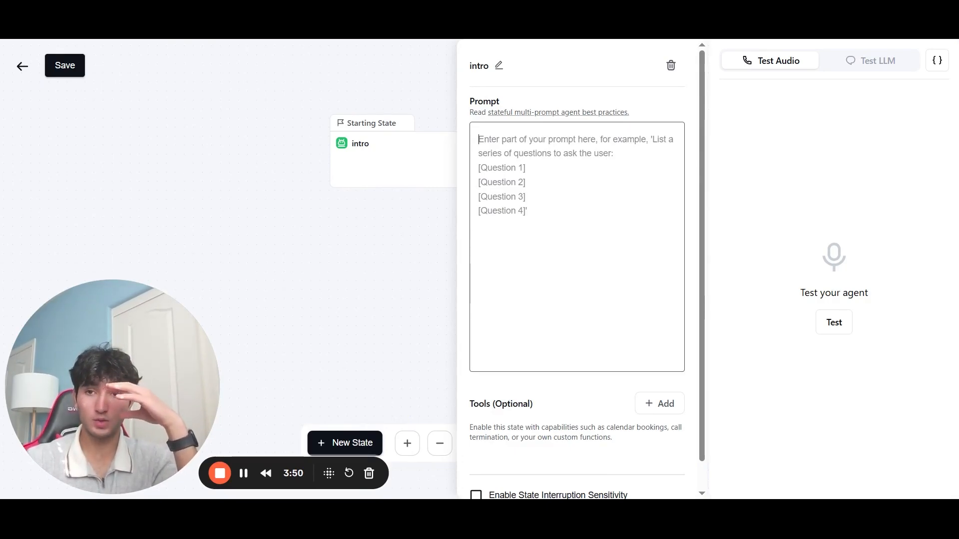
pyautogui.click(54, 69)
# Step: Go back to the agent page, reopen the prompt tree and check intro's settings
pyautogui.click(22, 67)
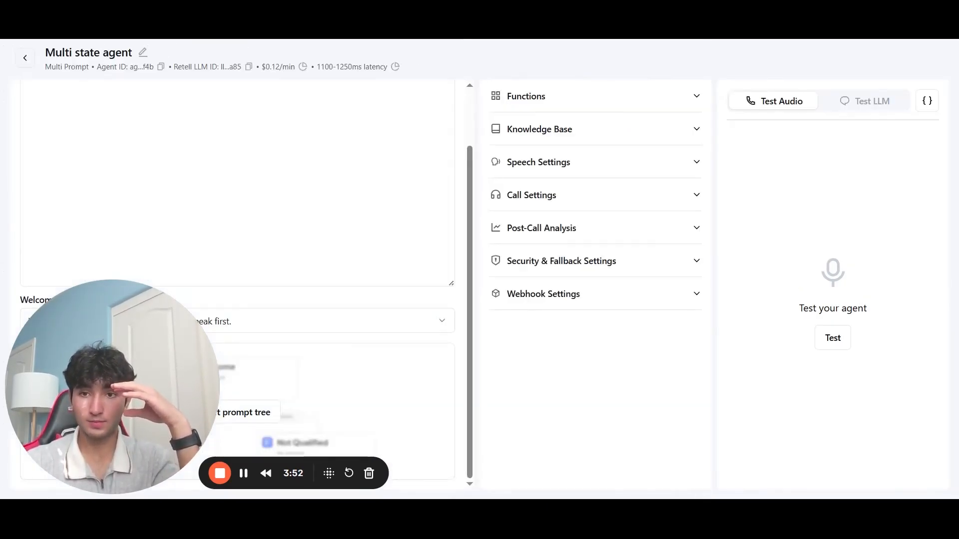
pyautogui.scroll(5, 238, 250)
pyautogui.scroll(-2, 237, 250)
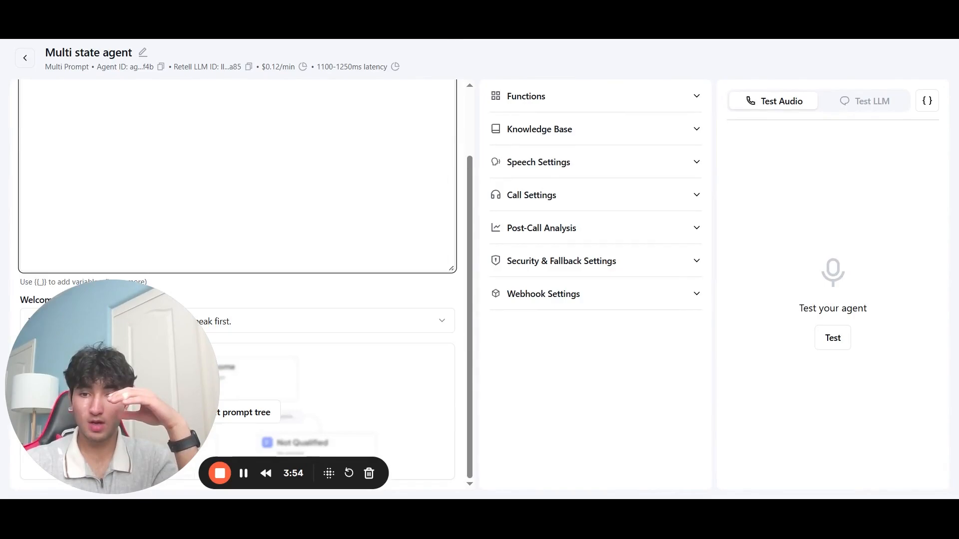
pyautogui.click(318, 422)
pyautogui.click(436, 135)
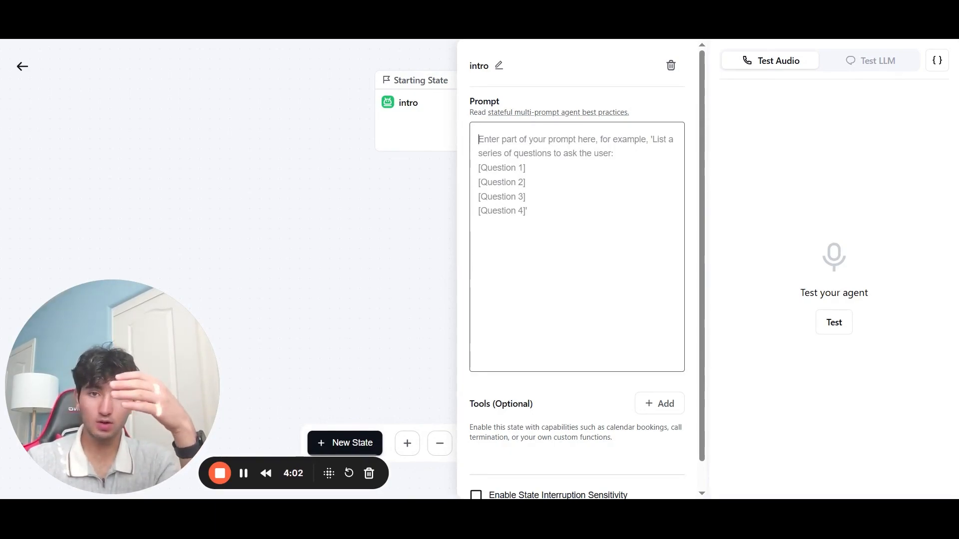
pyautogui.click(424, 193)
# Step: Add new_state_3 below intro, connect intro to it with an edge, and switch to Test LLM
pyautogui.click(360, 446)
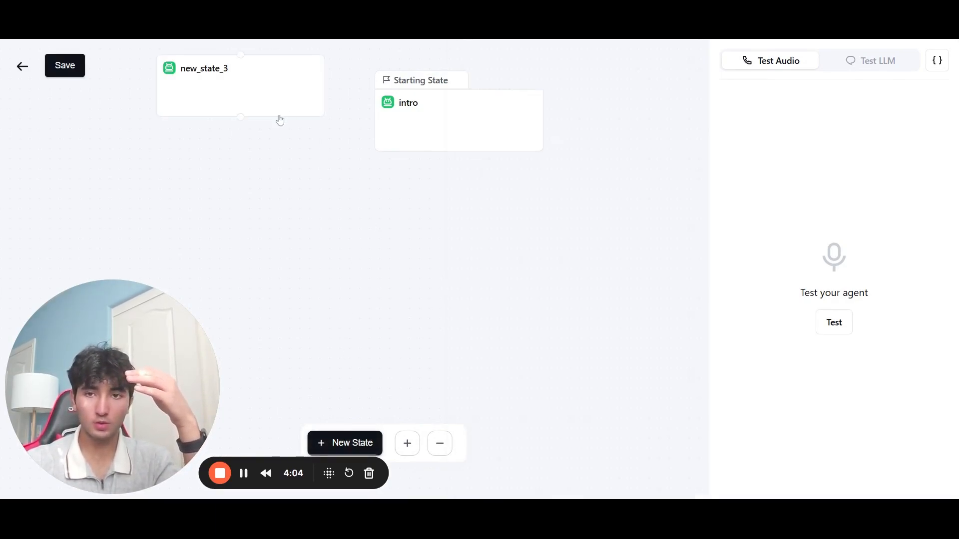
pyautogui.moveTo(278, 115); pyautogui.dragTo(447, 263)
pyautogui.moveTo(457, 156); pyautogui.dragTo(409, 204)
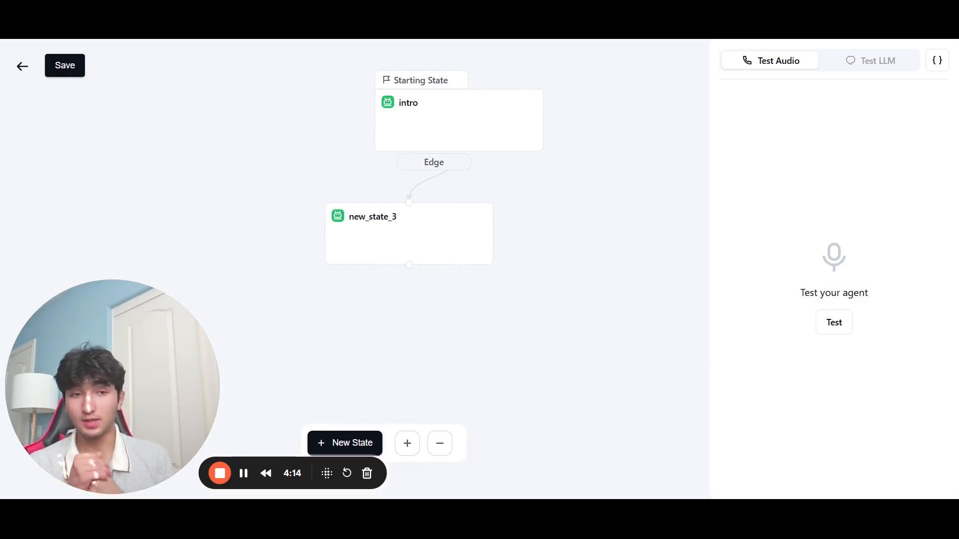
pyautogui.click(863, 64)
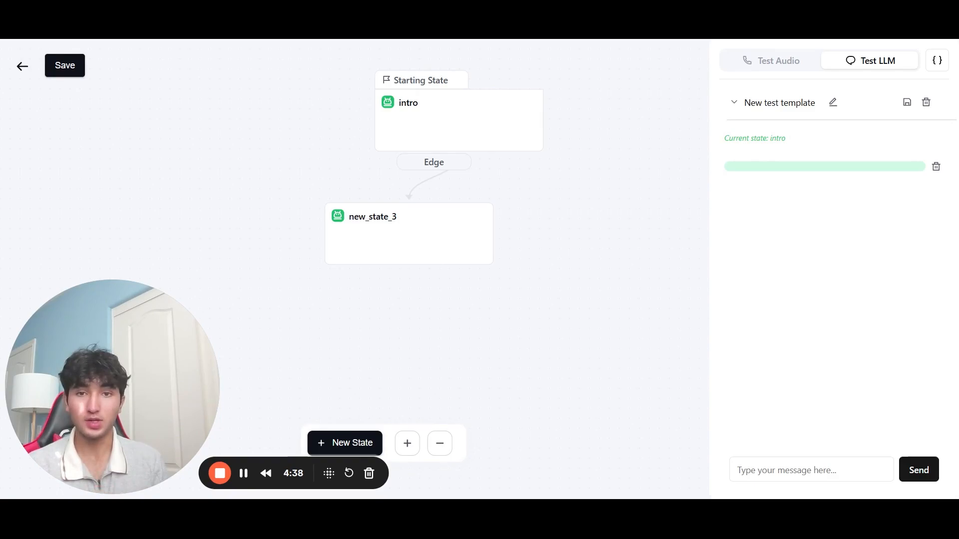
# Step: Rename the state new_state_3 to send_follow_up
pyautogui.click(390, 239)
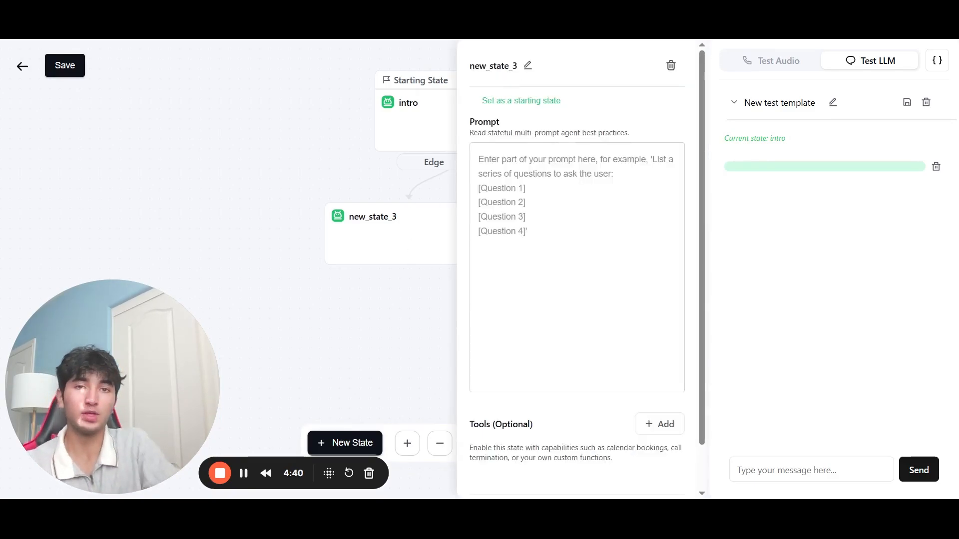
pyautogui.click(527, 65)
pyautogui.hotkey('ctrl', 'a')
pyautogui.write('send_follow_')
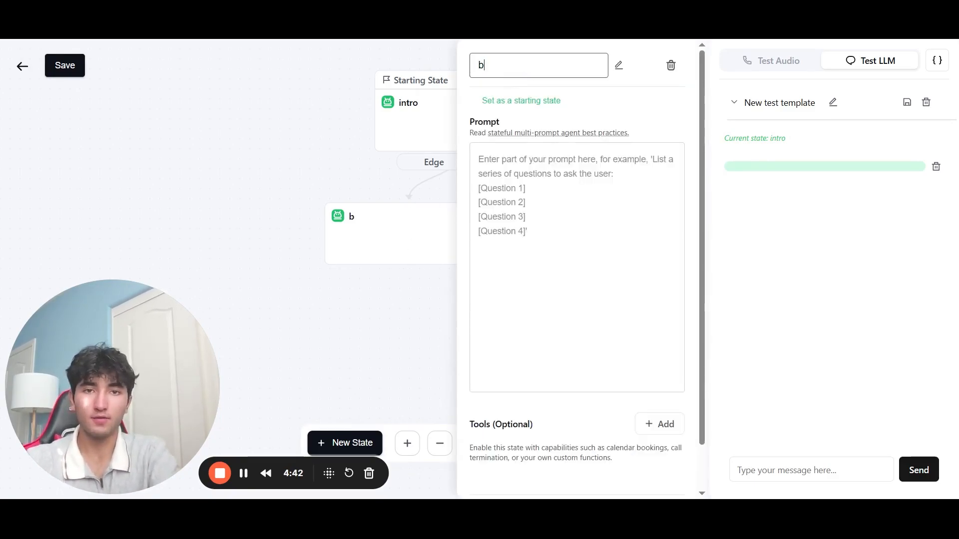
pyautogui.write('up')
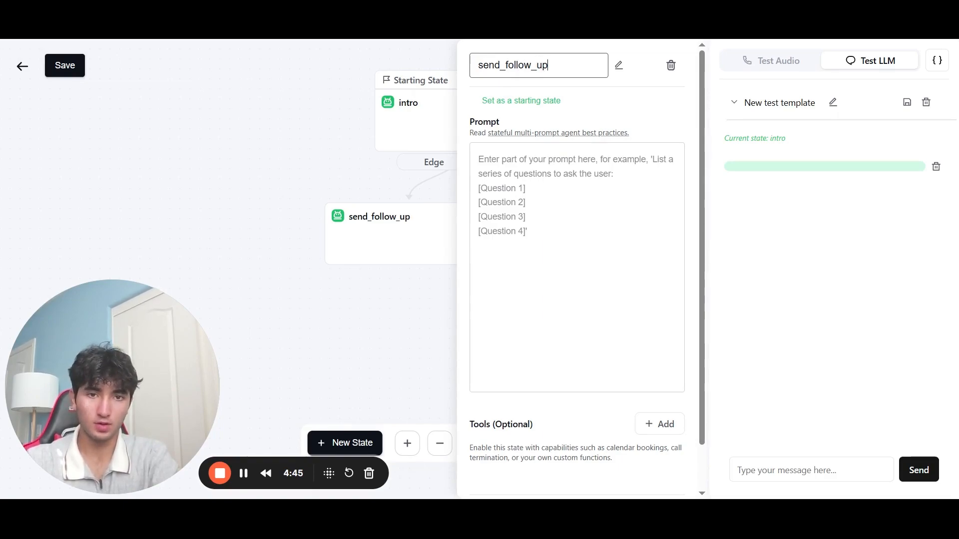
pyautogui.click(540, 174)
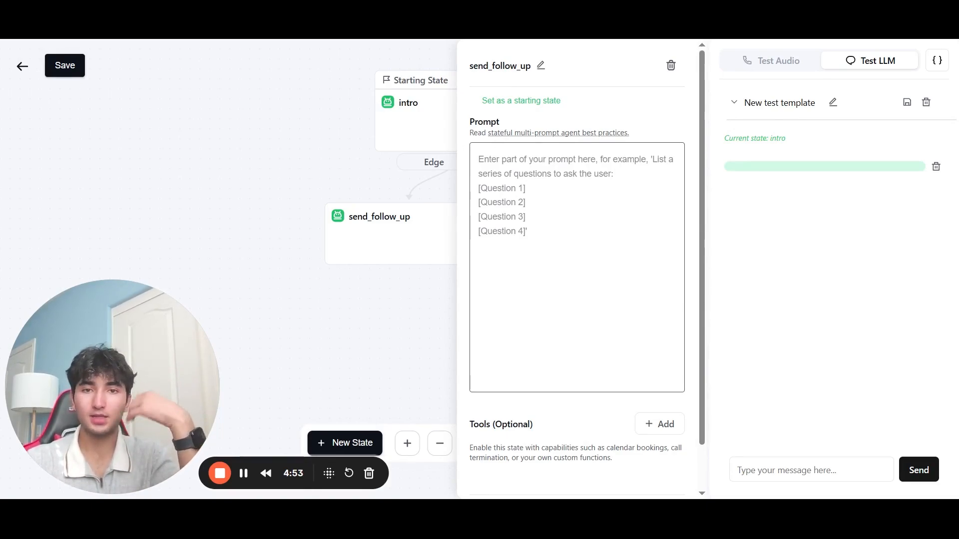
# Step: Browse the tools available to add to the state, then close its settings panel and recentre the graph
pyautogui.click(658, 418)
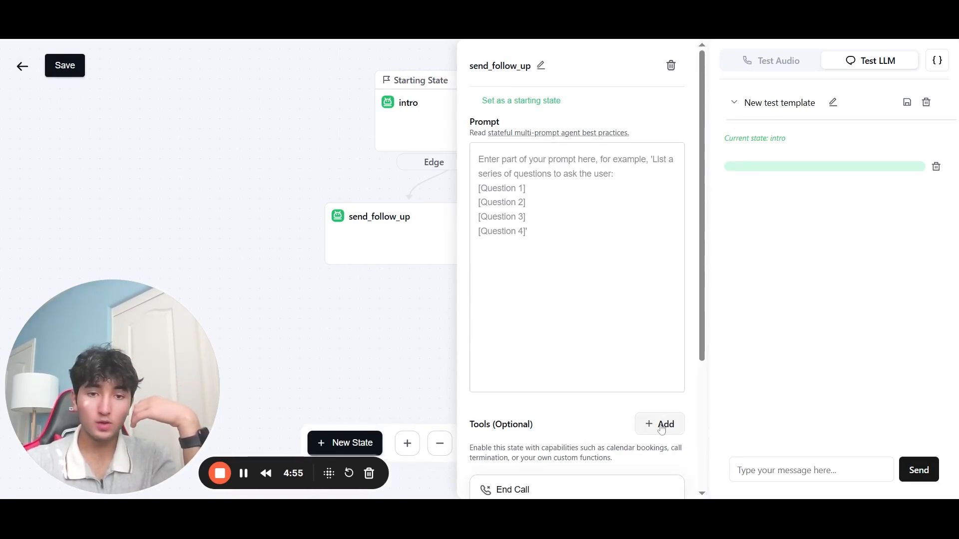
pyautogui.scroll(-3, 614, 424)
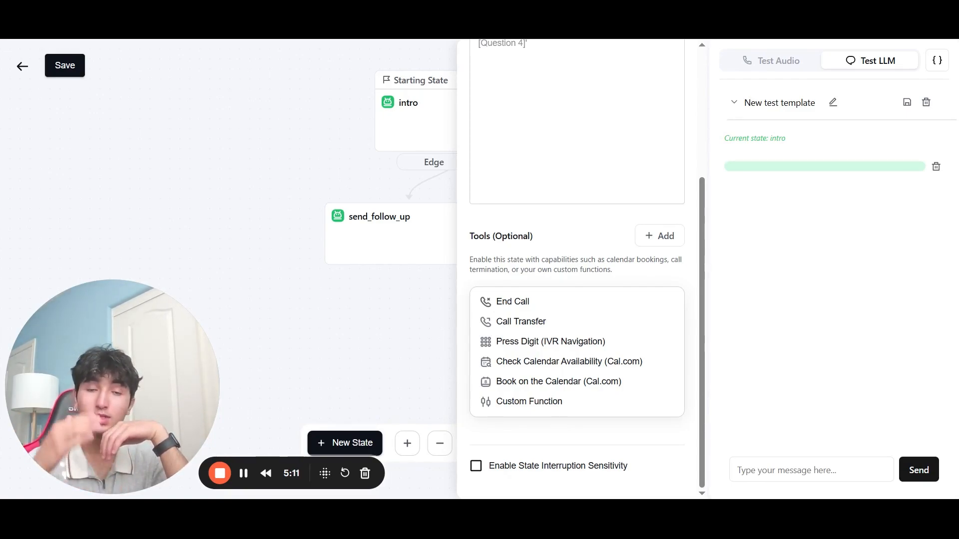
pyautogui.click(241, 223)
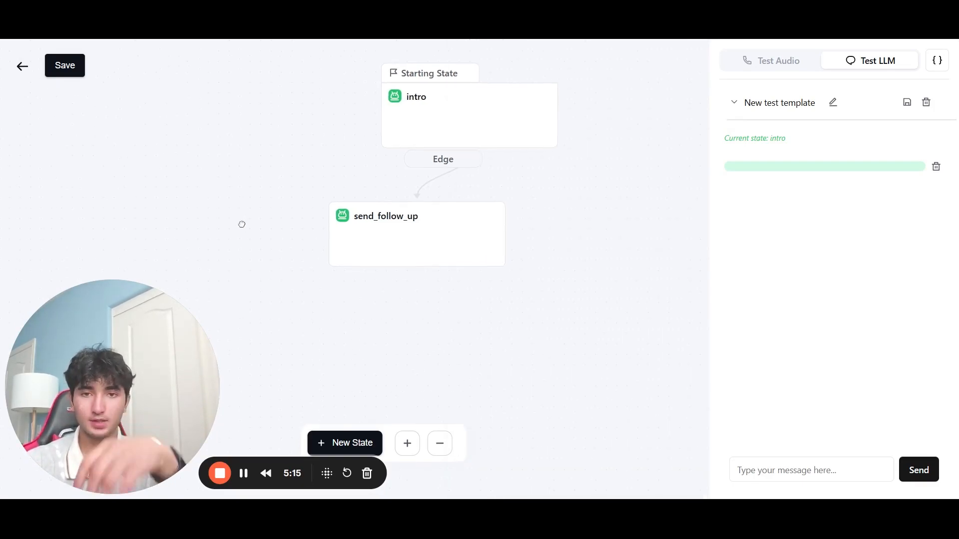
pyautogui.moveTo(293, 161); pyautogui.dragTo(258, 224)
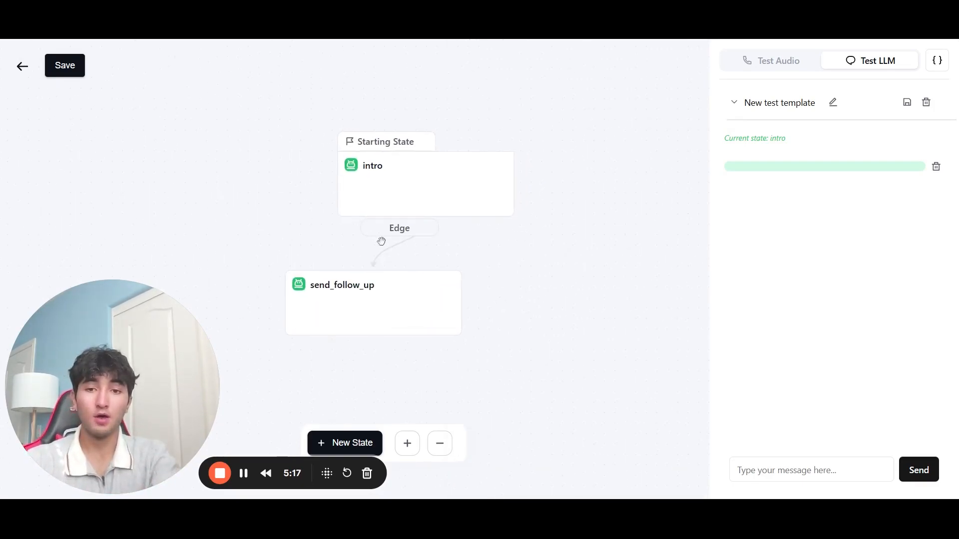